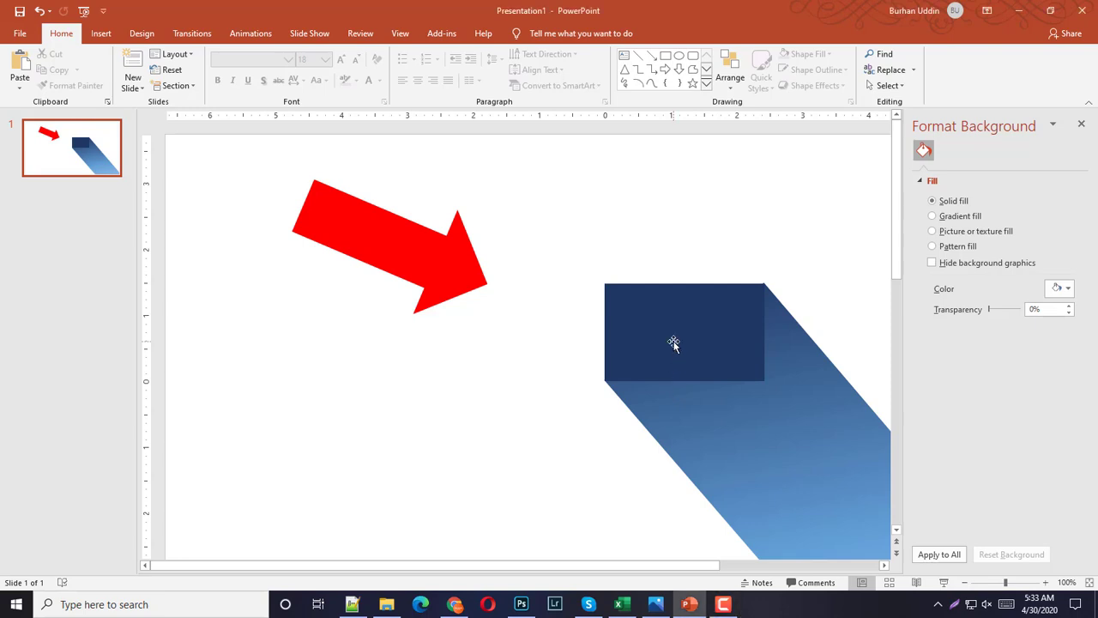
- Delete the red arrow from slide 1
{"action": "left_click", "coordinate": [674, 347]}
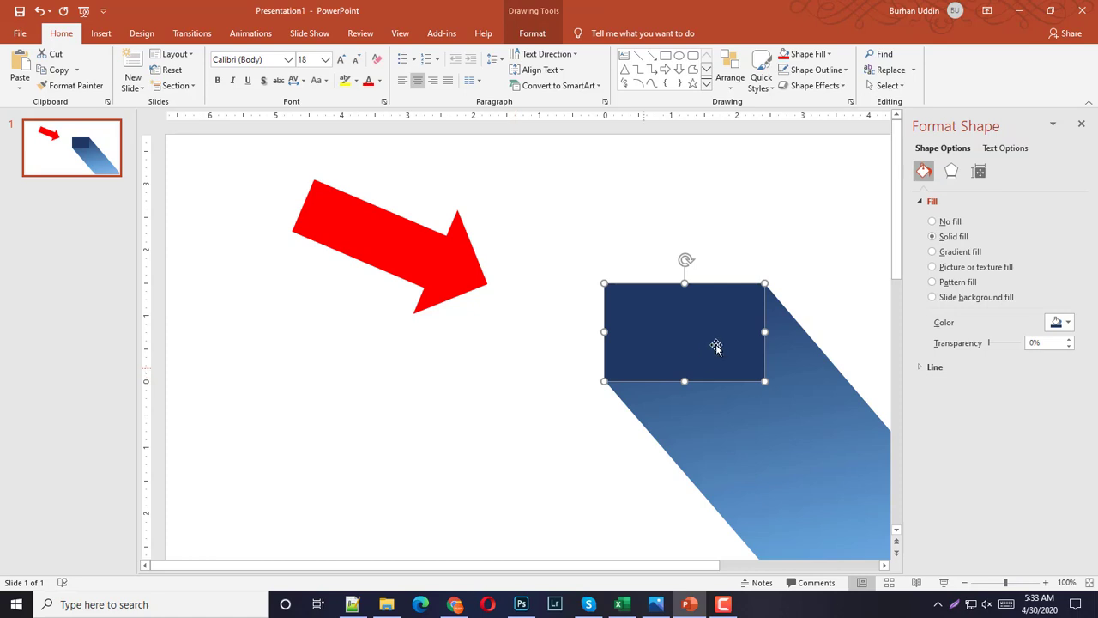
{"action": "left_click", "coordinate": [421, 259]}
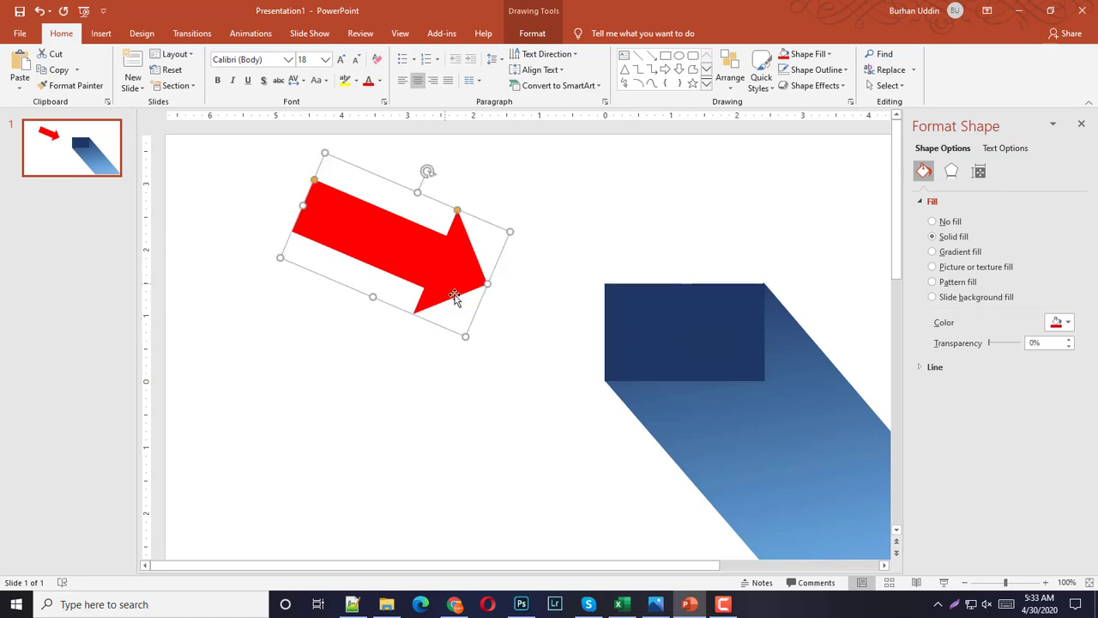
{"action": "key", "text": "Delete"}
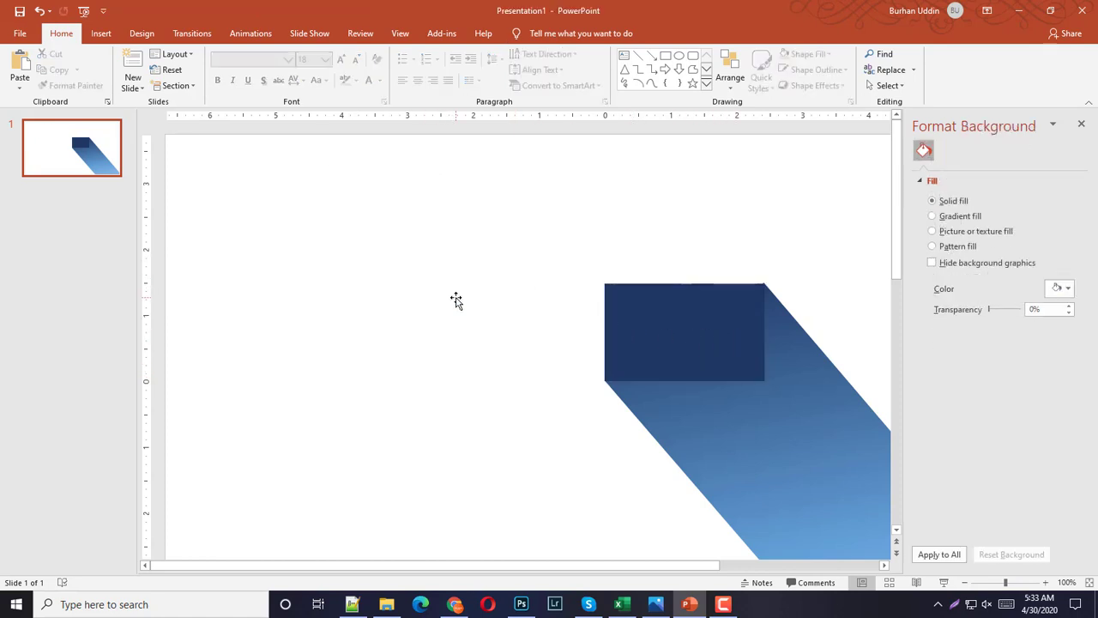
- Add a new slide below slide 1 and delete its title and content placeholders
{"action": "right_click", "coordinate": [58, 160]}
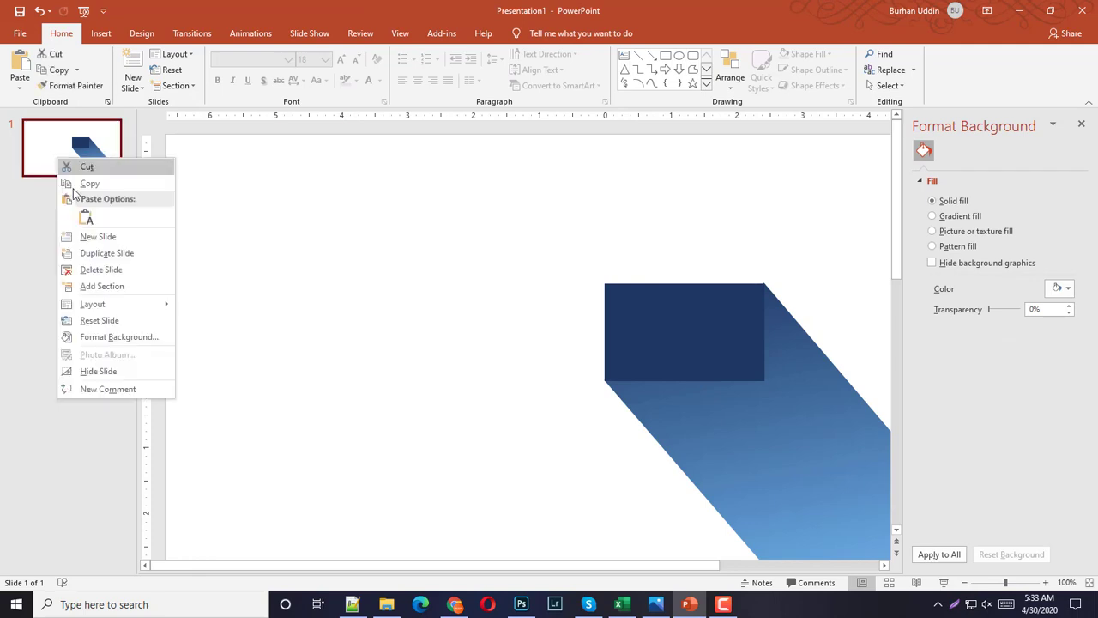
{"action": "left_click", "coordinate": [115, 242]}
{"action": "left_click_drag", "start_coordinate": [216, 153], "coordinate": [889, 559]}
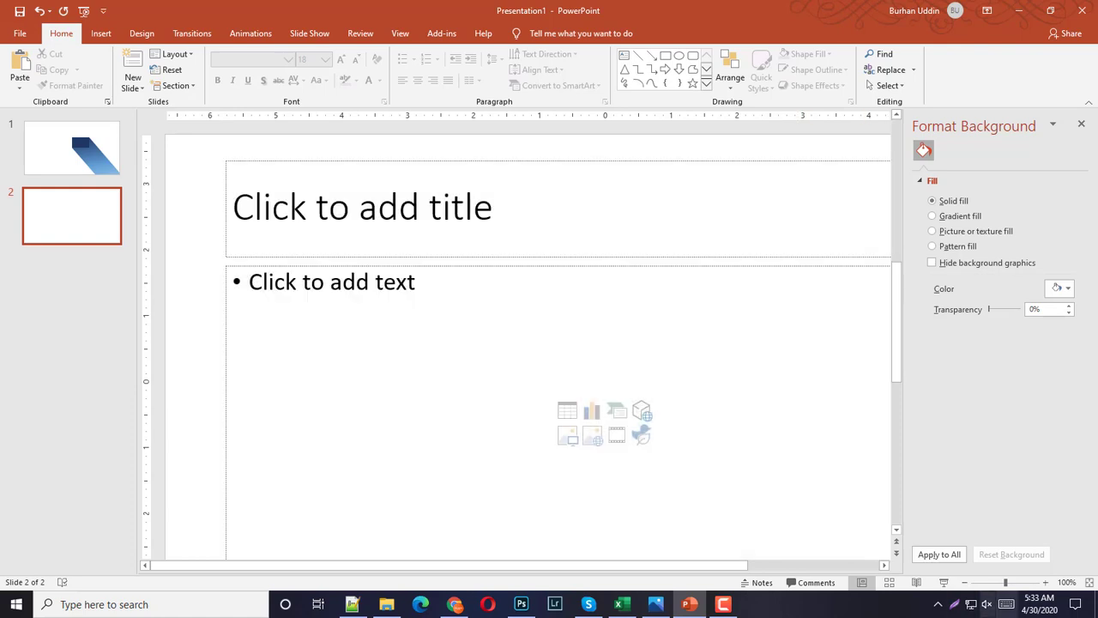
{"action": "left_click", "coordinate": [1000, 584]}
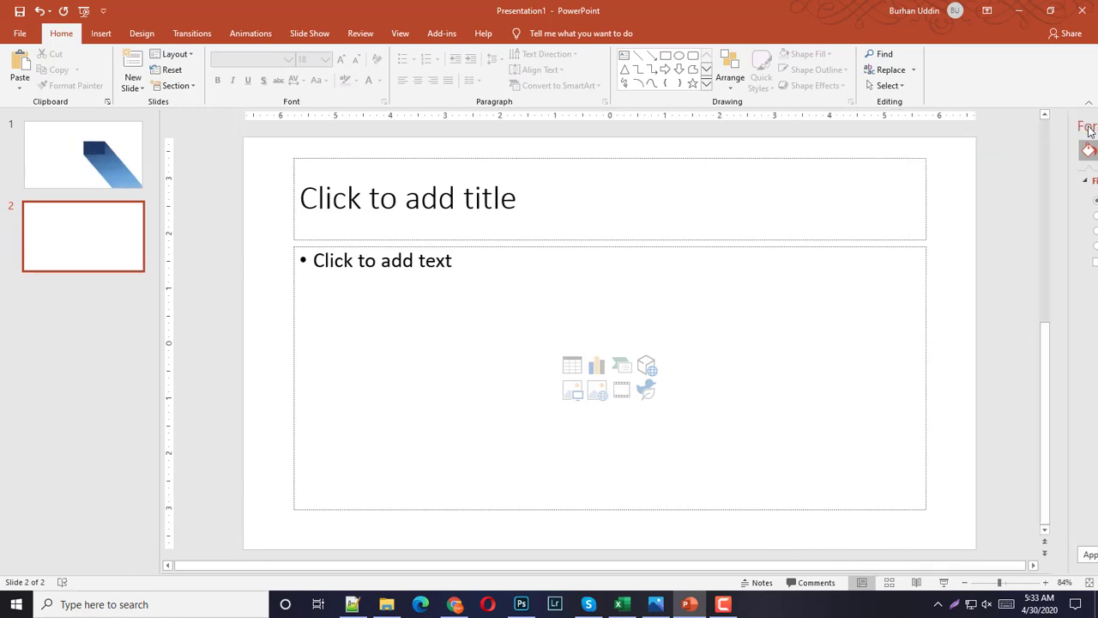
{"action": "left_click", "coordinate": [1080, 123]}
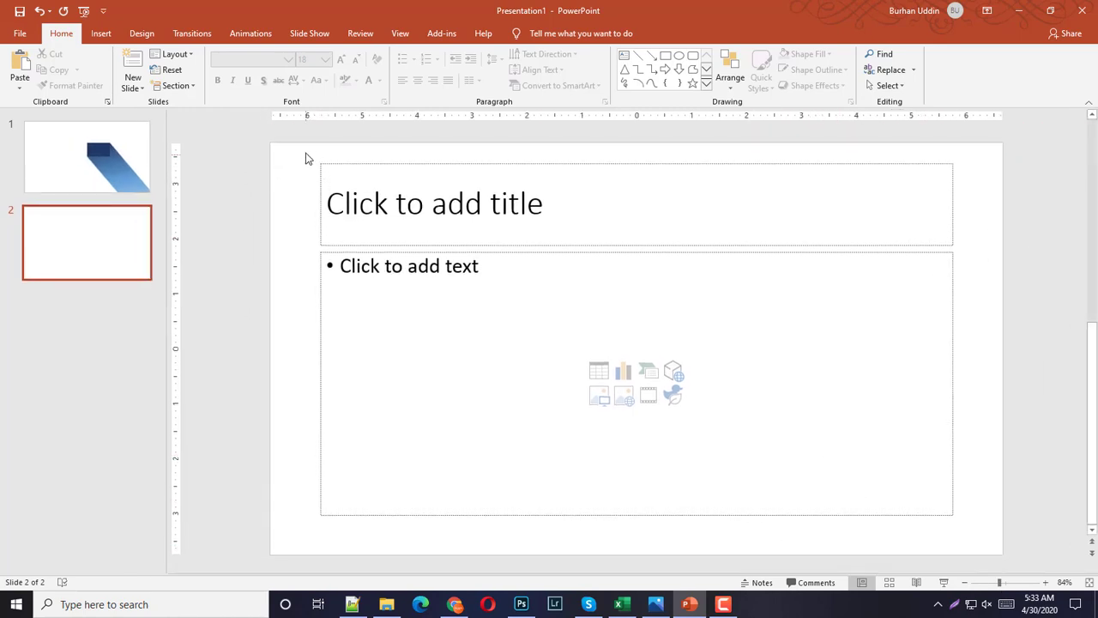
{"action": "mouse_move", "coordinate": [306, 157]}
{"action": "left_mouse_down"}
{"action": "mouse_move", "coordinate": [964, 547]}
{"action": "mouse_move", "coordinate": [981, 535]}
{"action": "left_mouse_up"}
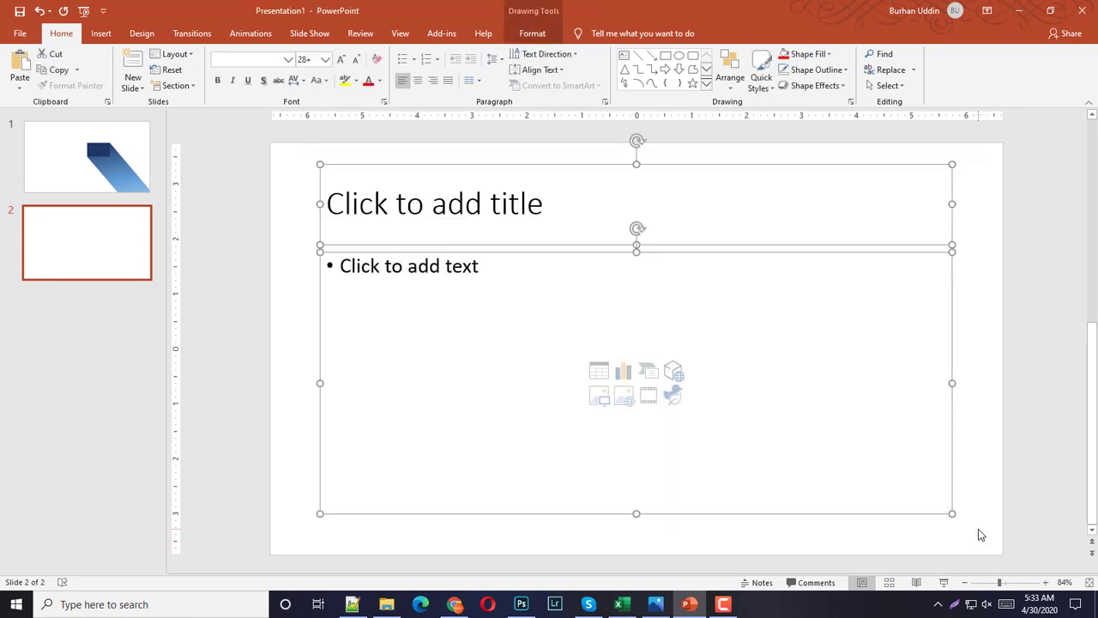
{"action": "key", "text": "Delete"}
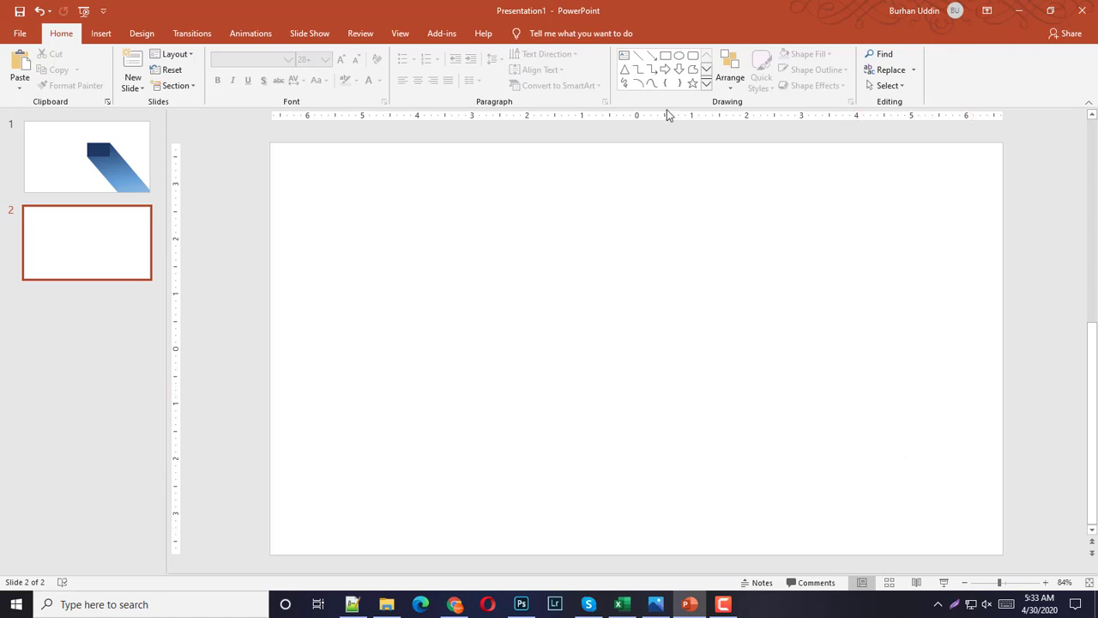
- Draw a rectangle about 3.9" wide and 2.4" high on the blank slide and shift it closer to the slide's centre
{"action": "left_click", "coordinate": [665, 55]}
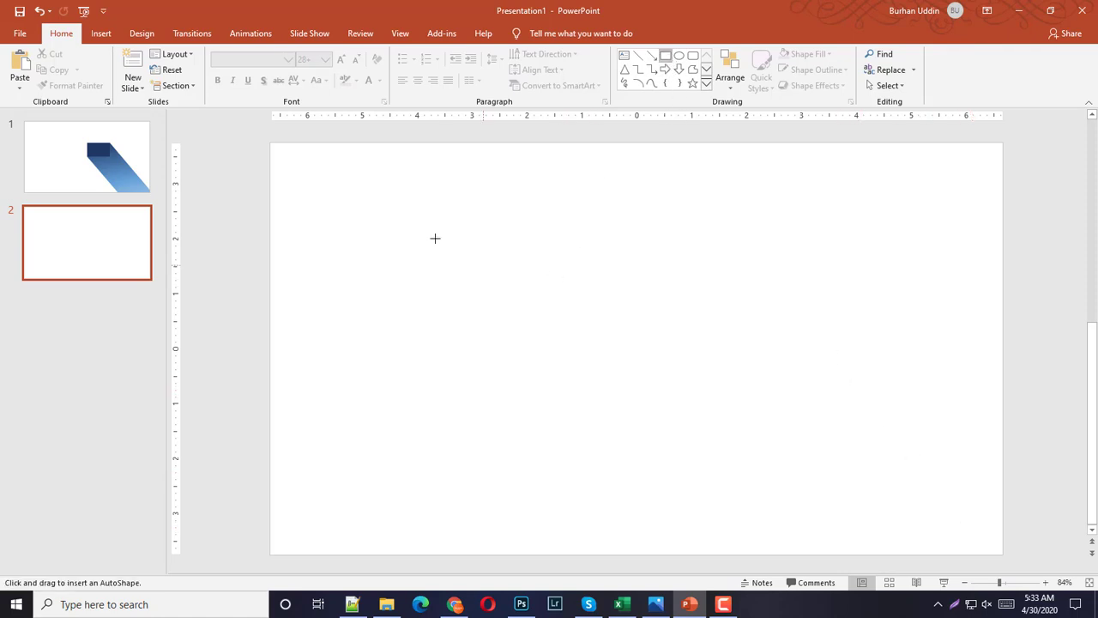
{"action": "mouse_move", "coordinate": [429, 236]}
{"action": "left_mouse_down"}
{"action": "mouse_move", "coordinate": [606, 368]}
{"action": "mouse_move", "coordinate": [643, 368]}
{"action": "left_mouse_up"}
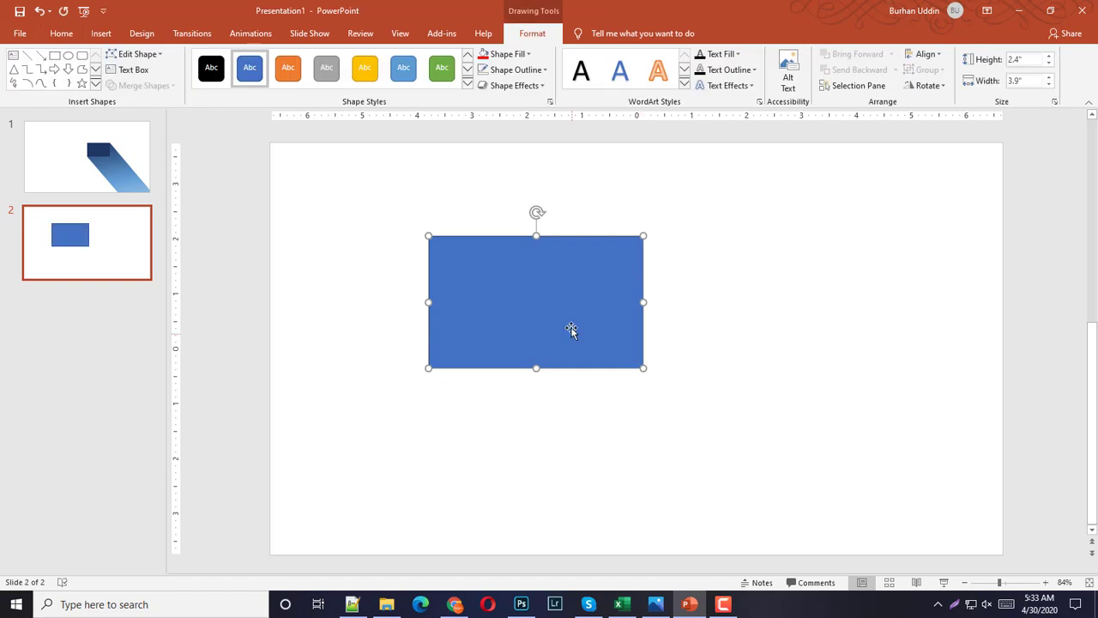
{"action": "left_click_drag", "start_coordinate": [572, 330], "coordinate": [625, 341]}
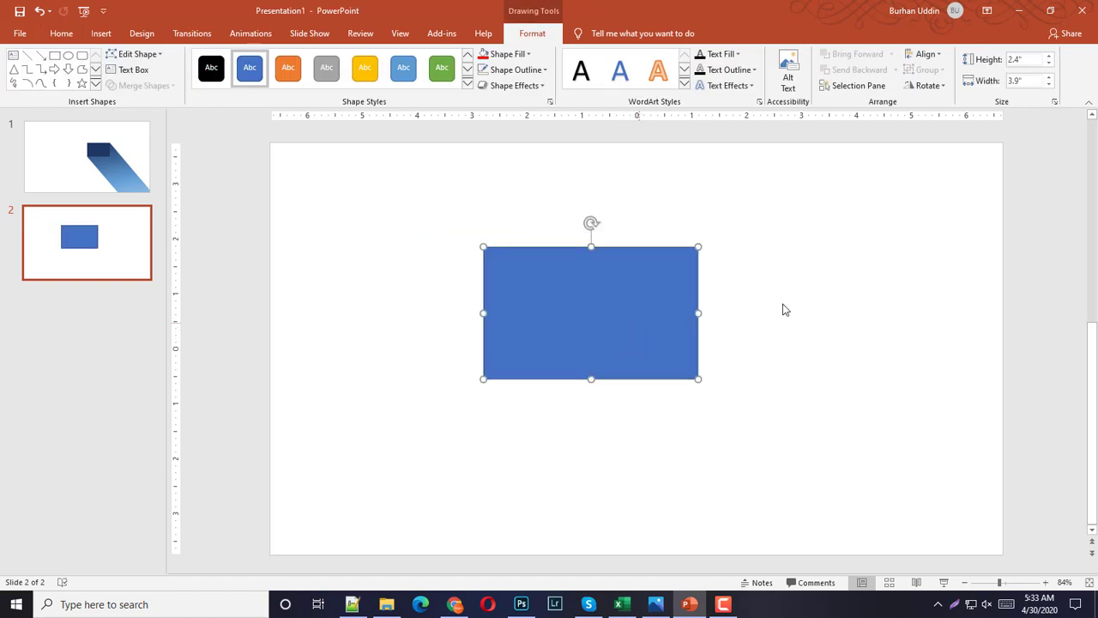
{"action": "left_click", "coordinate": [785, 310]}
- Remove the rectangle's outline and fill it with the darkest green theme shade
{"action": "left_click", "coordinate": [687, 316]}
{"action": "left_click", "coordinate": [510, 74]}
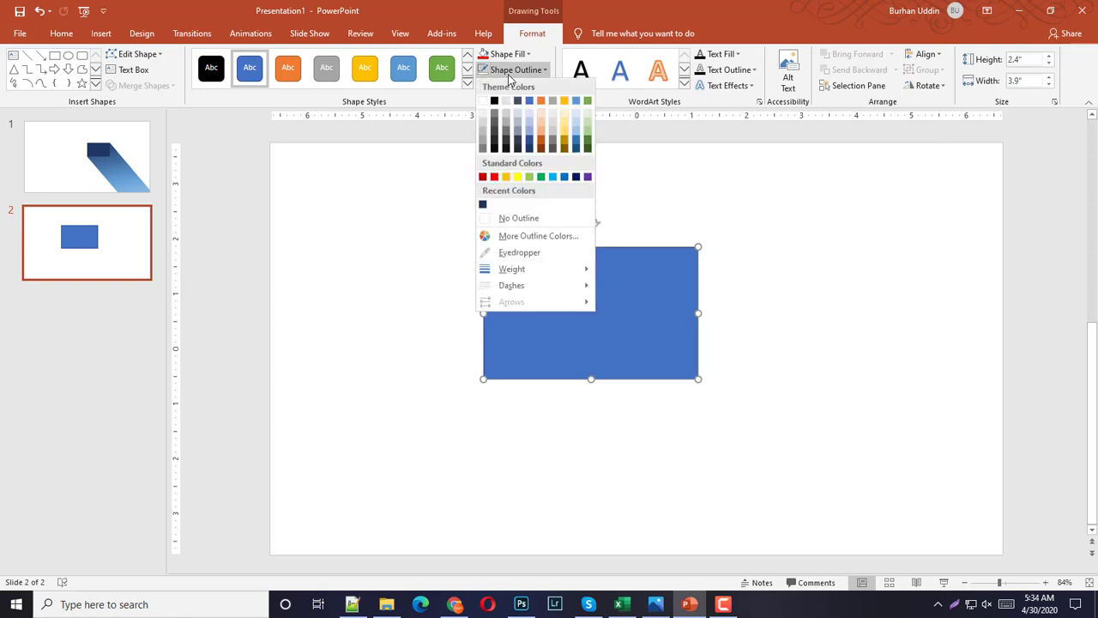
{"action": "left_click", "coordinate": [560, 218]}
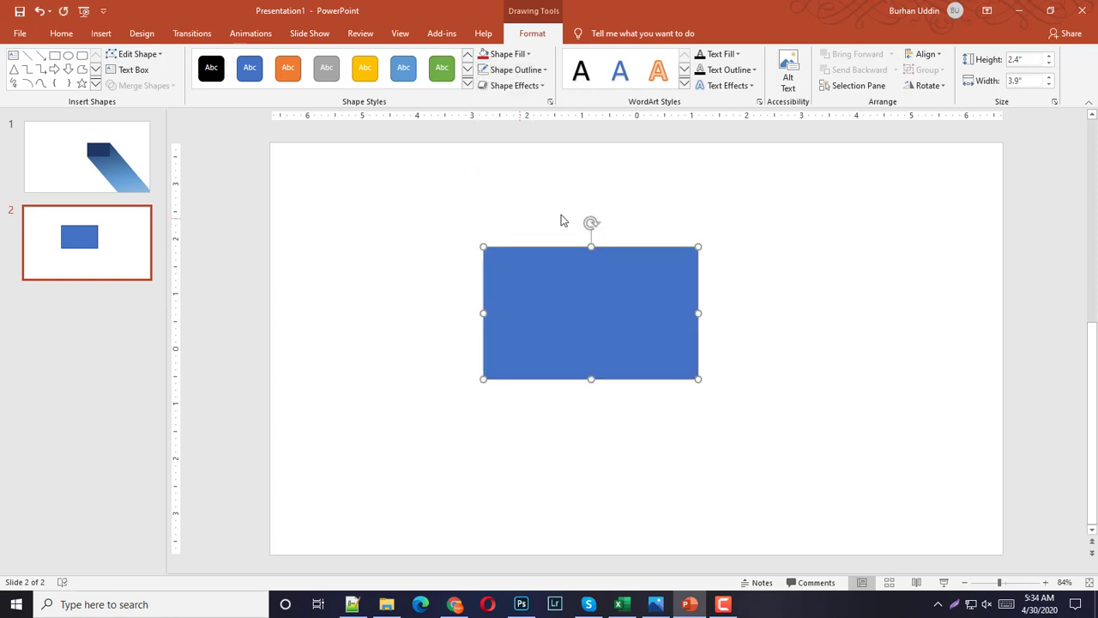
{"action": "left_click", "coordinate": [517, 57]}
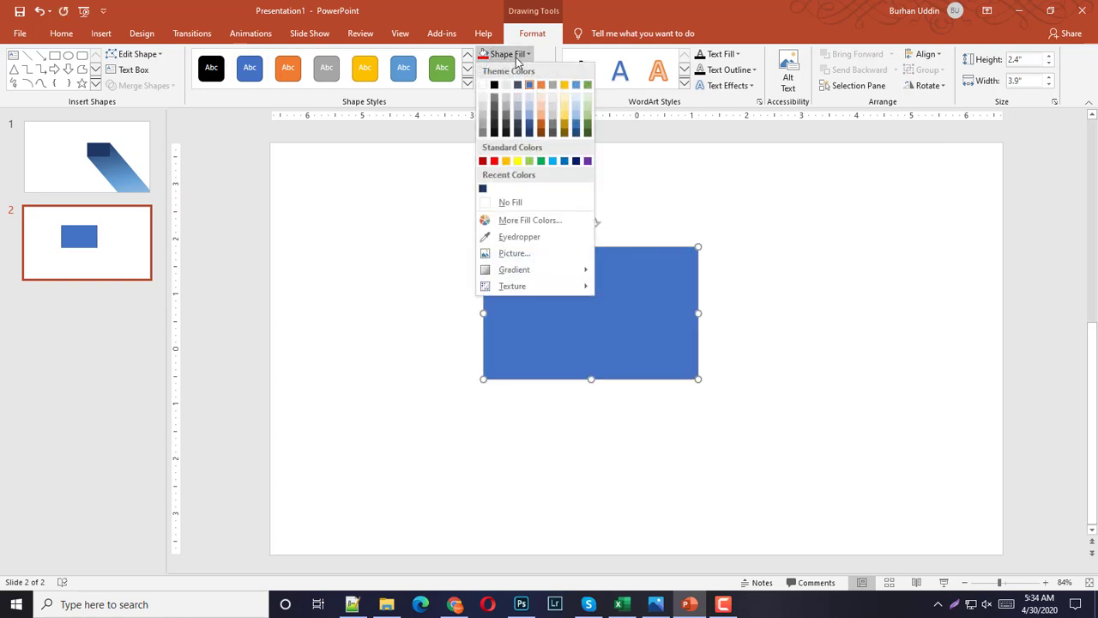
{"action": "left_click", "coordinate": [588, 133]}
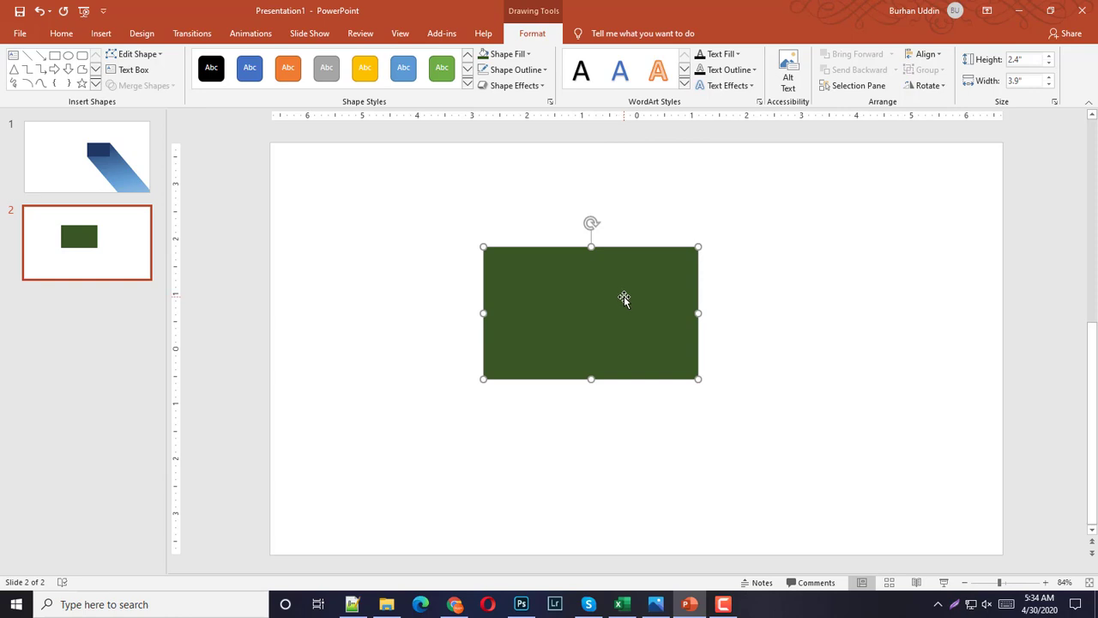
{"action": "left_click", "coordinate": [819, 315]}
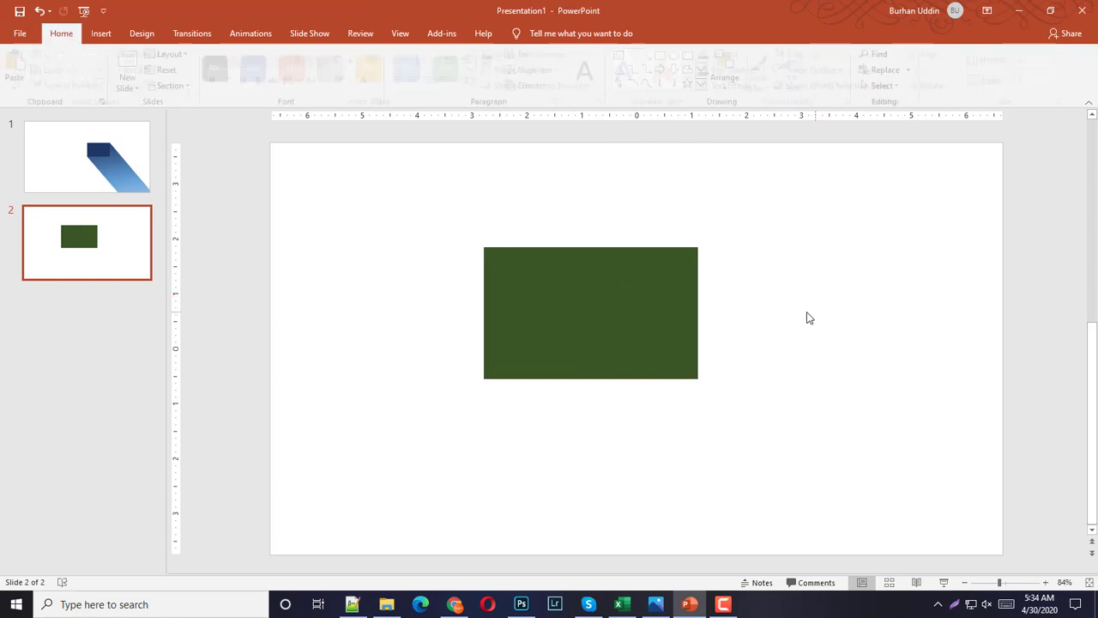
- Move the green rectangle up and left, leaving free space on its right side
{"action": "left_click", "coordinate": [595, 306]}
{"action": "left_click_drag", "start_coordinate": [640, 305], "coordinate": [539, 272]}
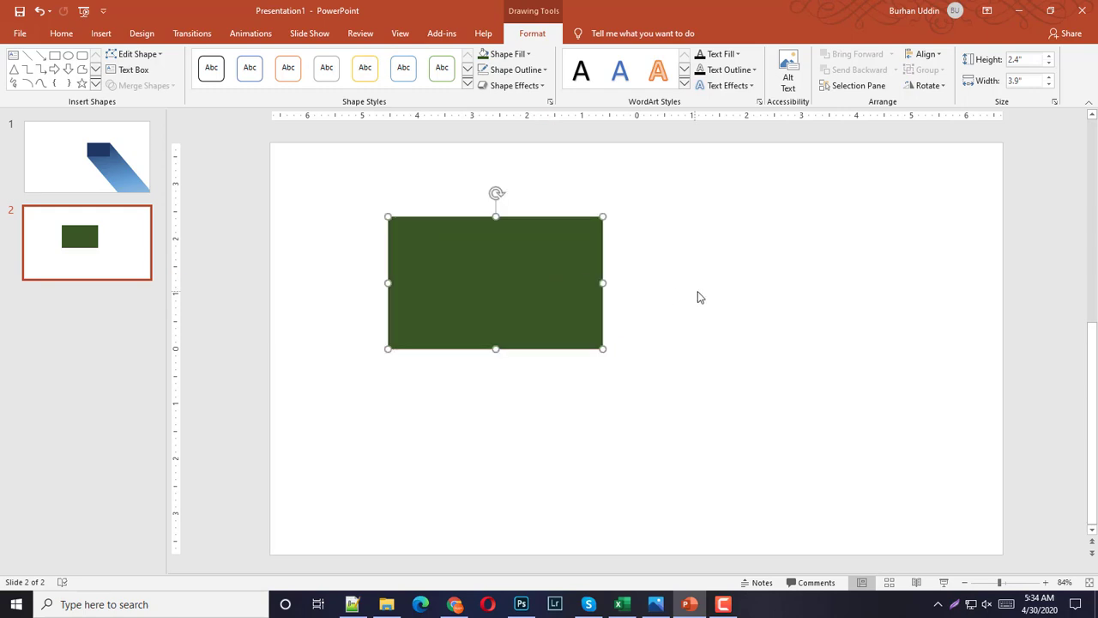
{"action": "left_click", "coordinate": [696, 297]}
- Try an inner shadow effect on the green rectangle and reset it to No Shadow
{"action": "left_click", "coordinate": [558, 283]}
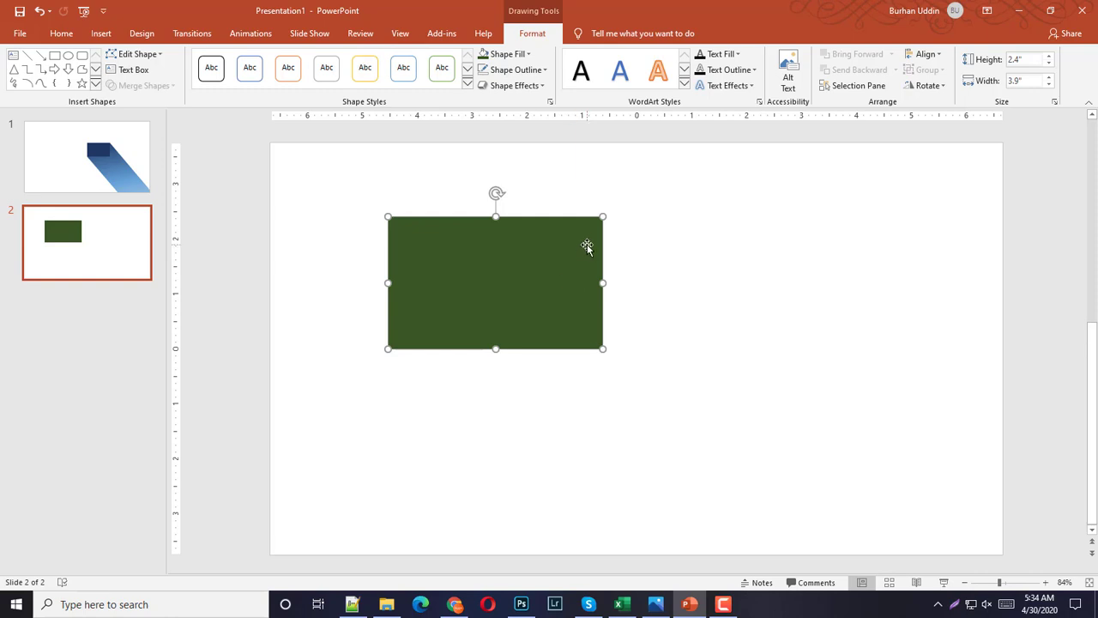
{"action": "left_click", "coordinate": [736, 86]}
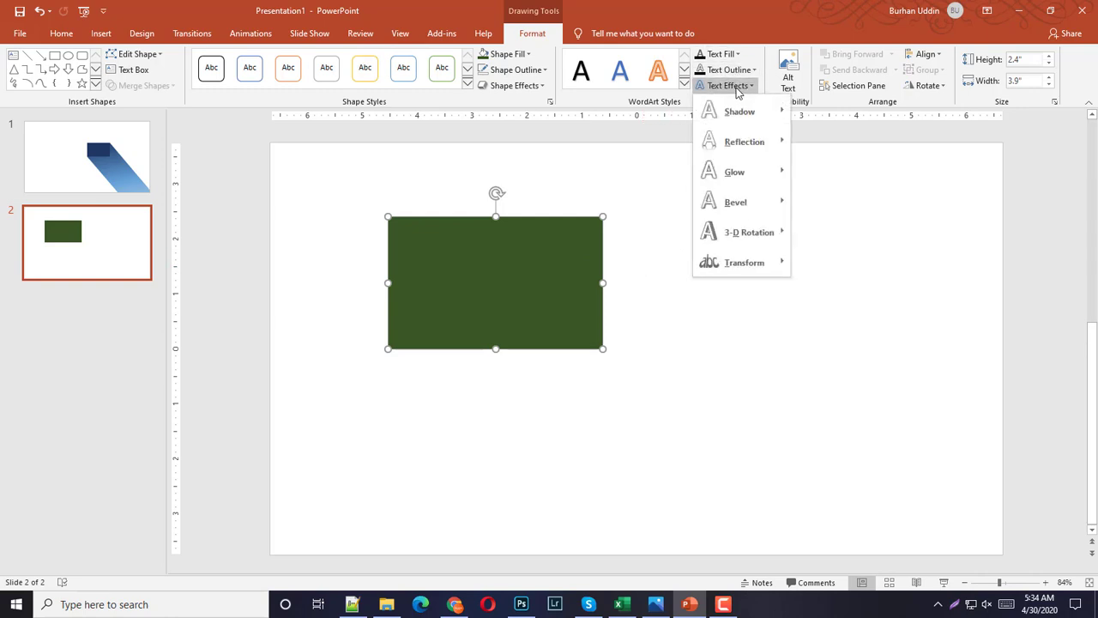
{"action": "left_click", "coordinate": [542, 254]}
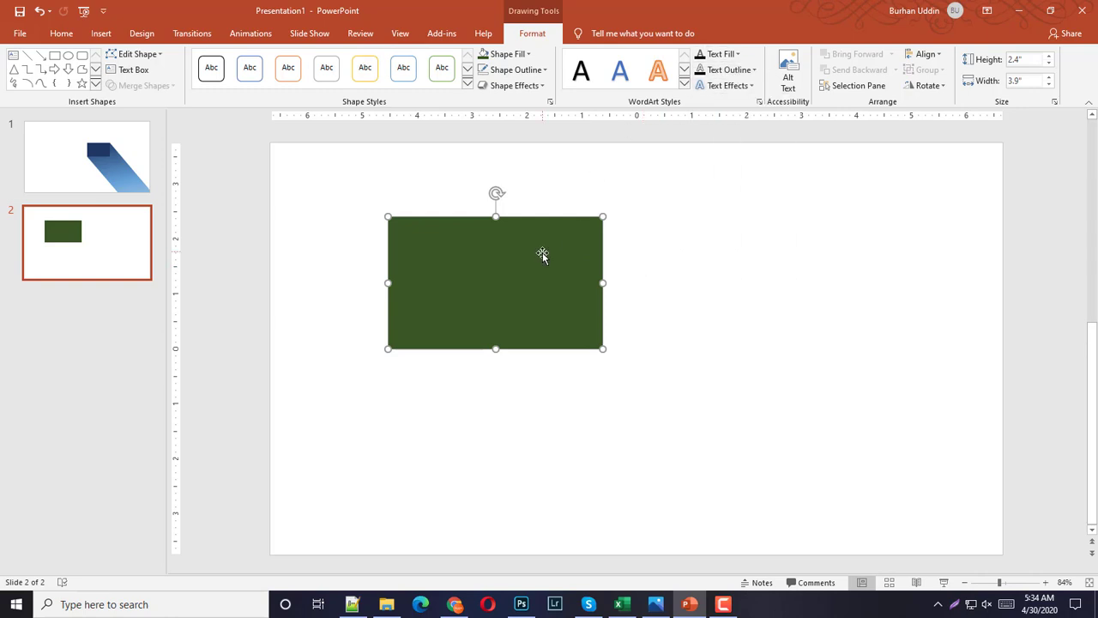
{"action": "left_click", "coordinate": [538, 89]}
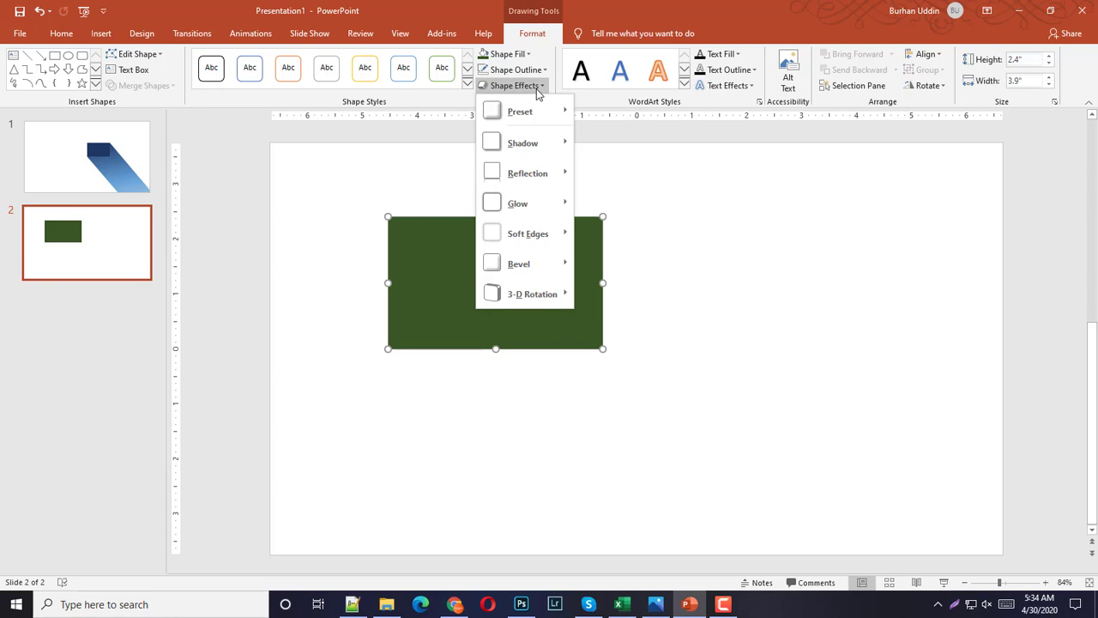
{"action": "mouse_move", "coordinate": [538, 151]}
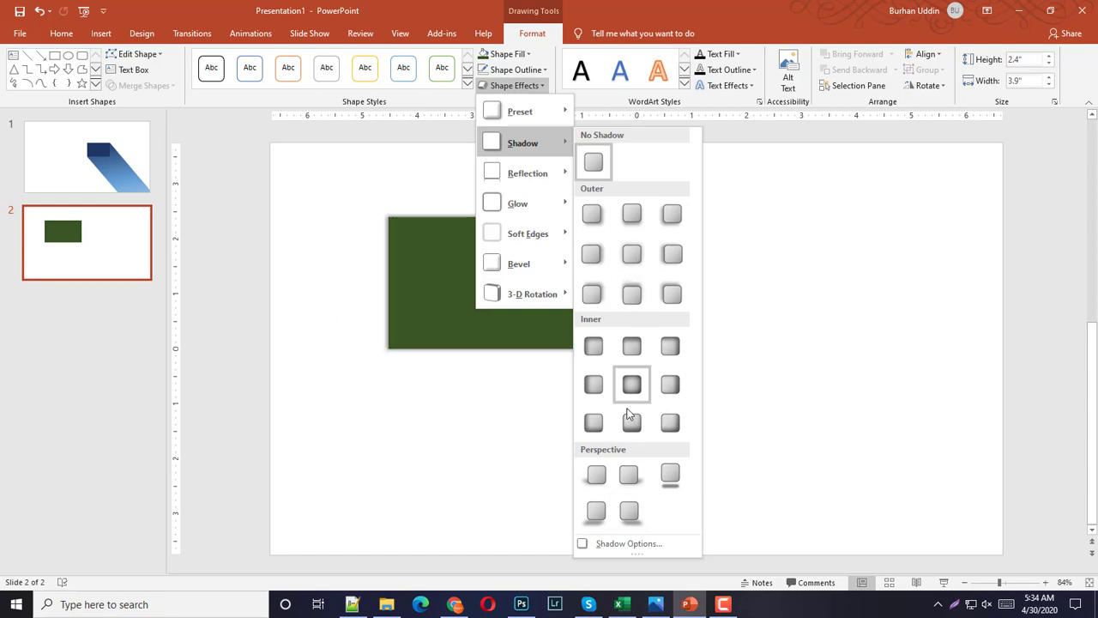
{"action": "left_click", "coordinate": [753, 325]}
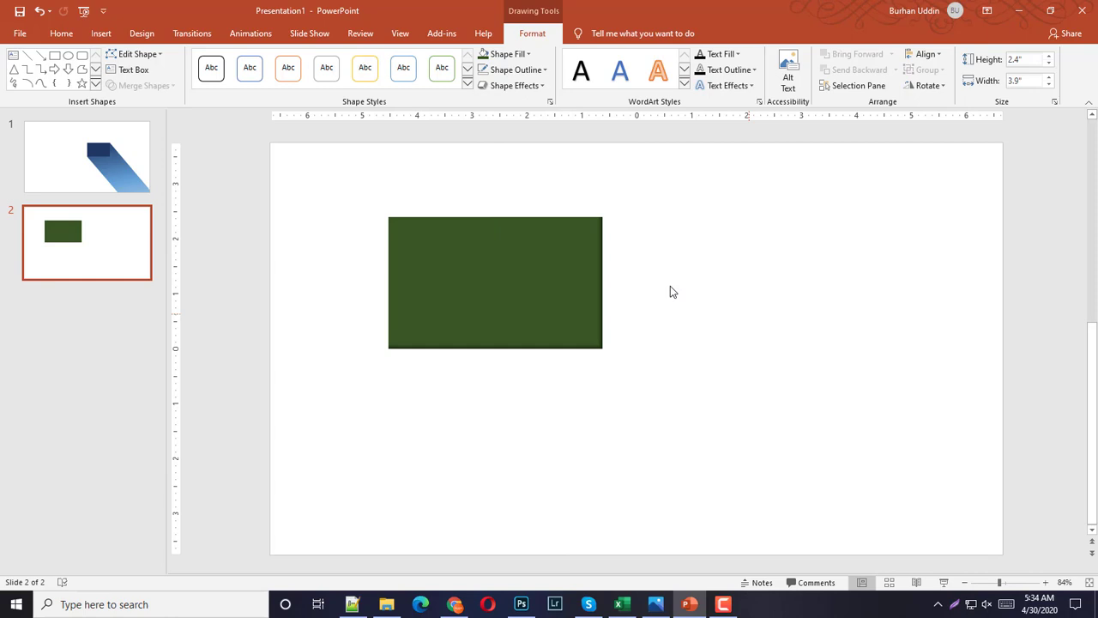
{"action": "left_click", "coordinate": [553, 258]}
{"action": "left_click", "coordinate": [529, 85]}
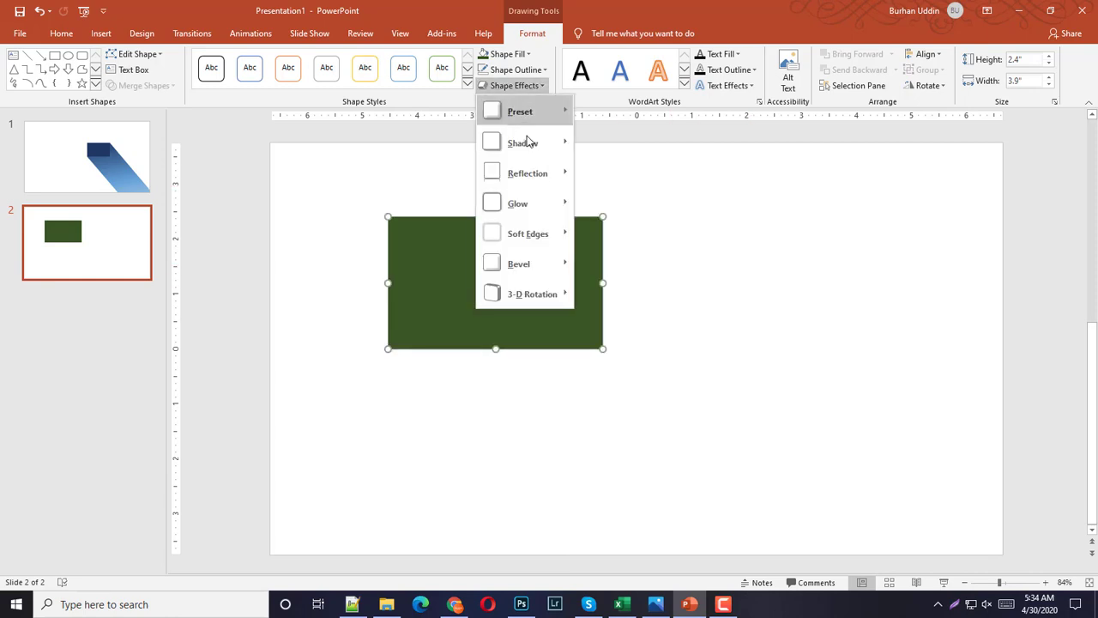
{"action": "left_click", "coordinate": [594, 167]}
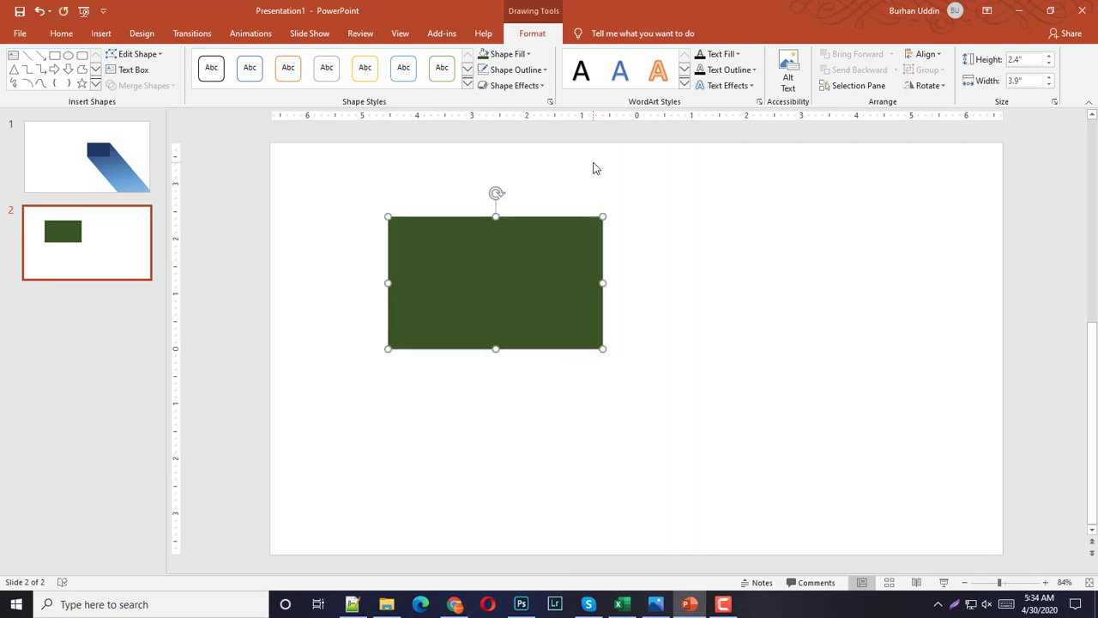
{"action": "left_click", "coordinate": [646, 252]}
{"action": "left_click", "coordinate": [580, 262]}
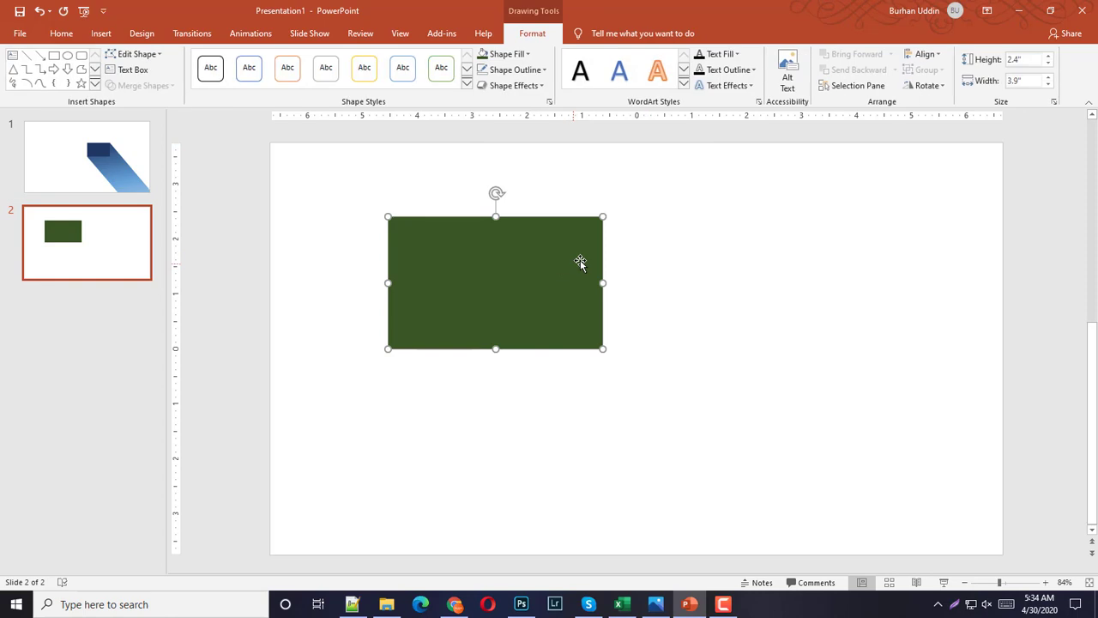
{"action": "left_click", "coordinate": [694, 270]}
{"action": "left_click", "coordinate": [509, 284]}
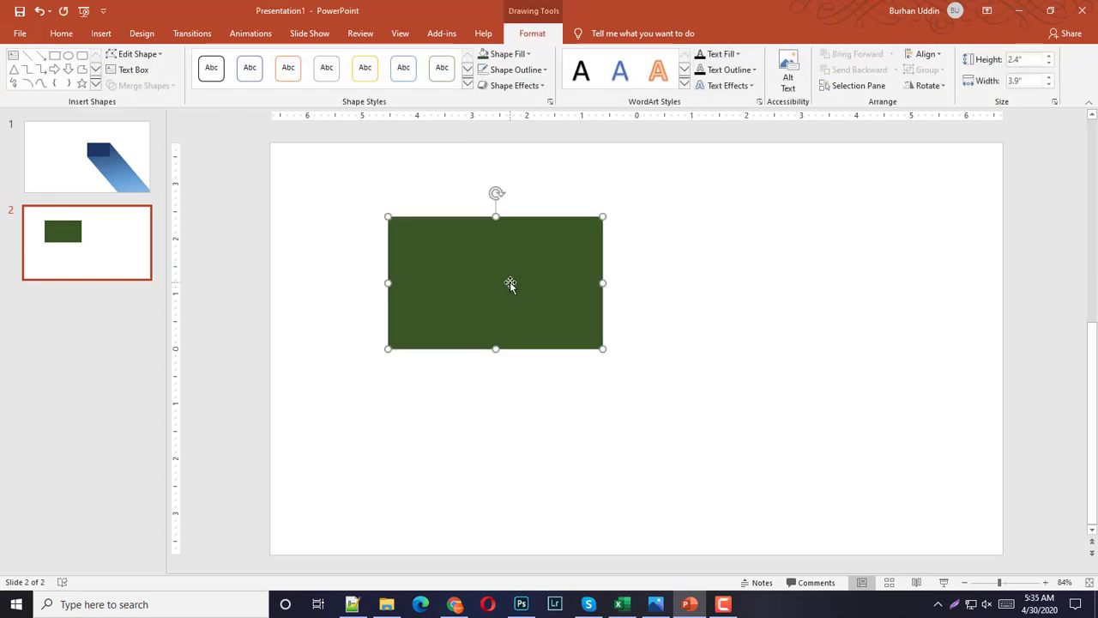
{"action": "left_click", "coordinate": [637, 287]}
- Draw a second, taller rectangle about 4.19" wide and 4.84" high to the right of the green one
{"action": "left_click", "coordinate": [102, 38]}
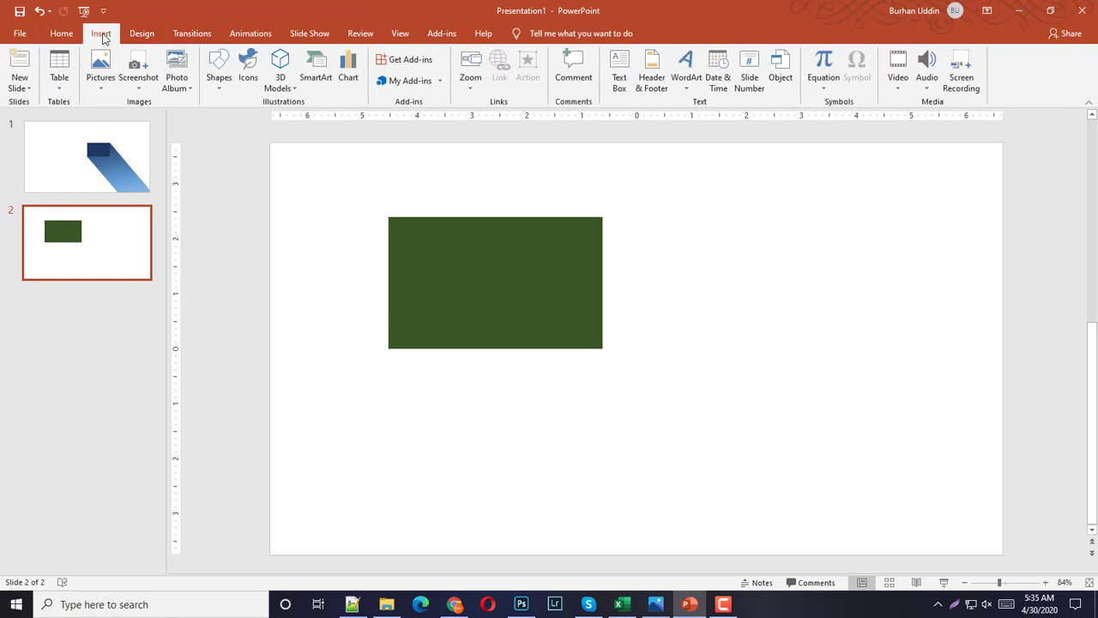
{"action": "left_click", "coordinate": [219, 81]}
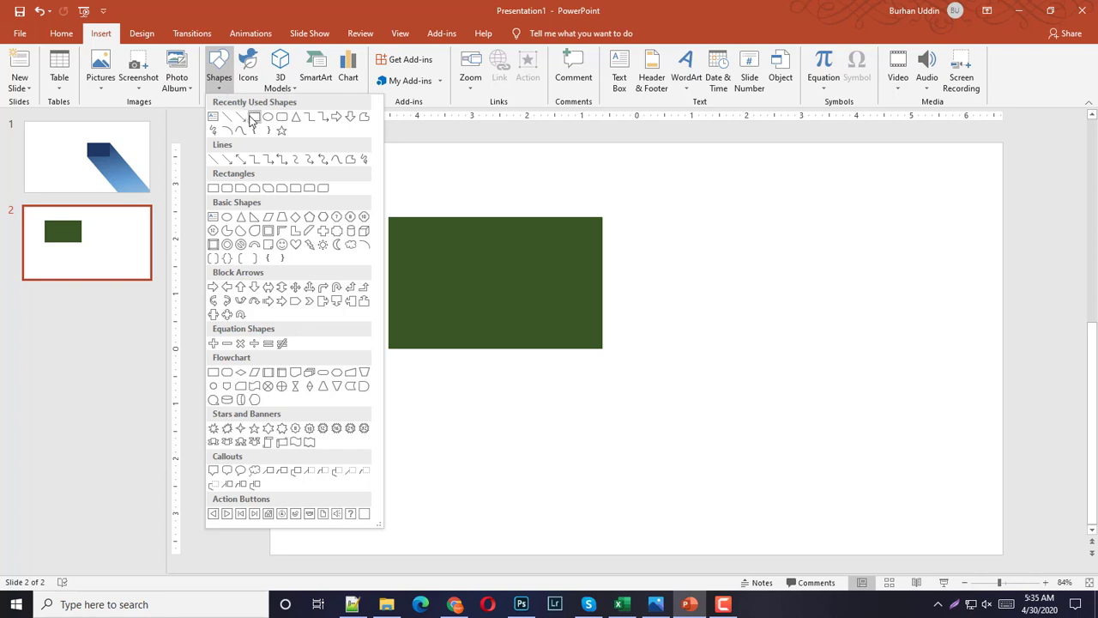
{"action": "left_click", "coordinate": [253, 117]}
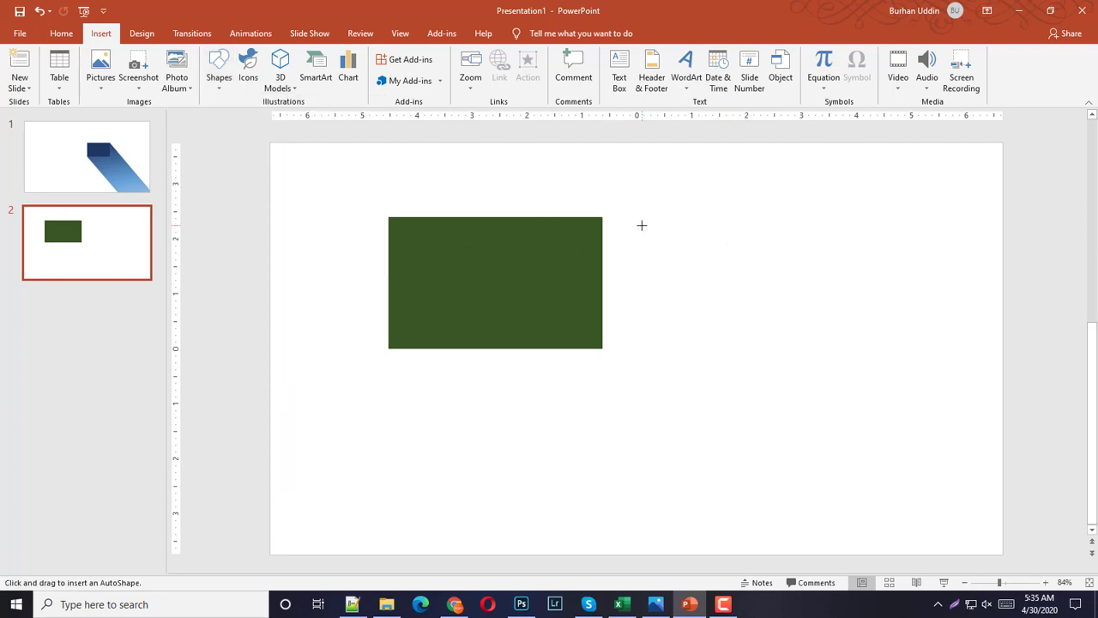
{"action": "mouse_move", "coordinate": [641, 225]}
{"action": "left_mouse_down"}
{"action": "mouse_move", "coordinate": [823, 426]}
{"action": "mouse_move", "coordinate": [906, 485]}
{"action": "mouse_move", "coordinate": [872, 490]}
{"action": "left_mouse_up"}
- Match the blue rectangle's width to the green one at 3.9" and place it beside the green one with top edges aligned
{"action": "left_click_drag", "start_coordinate": [766, 360], "coordinate": [520, 377]}
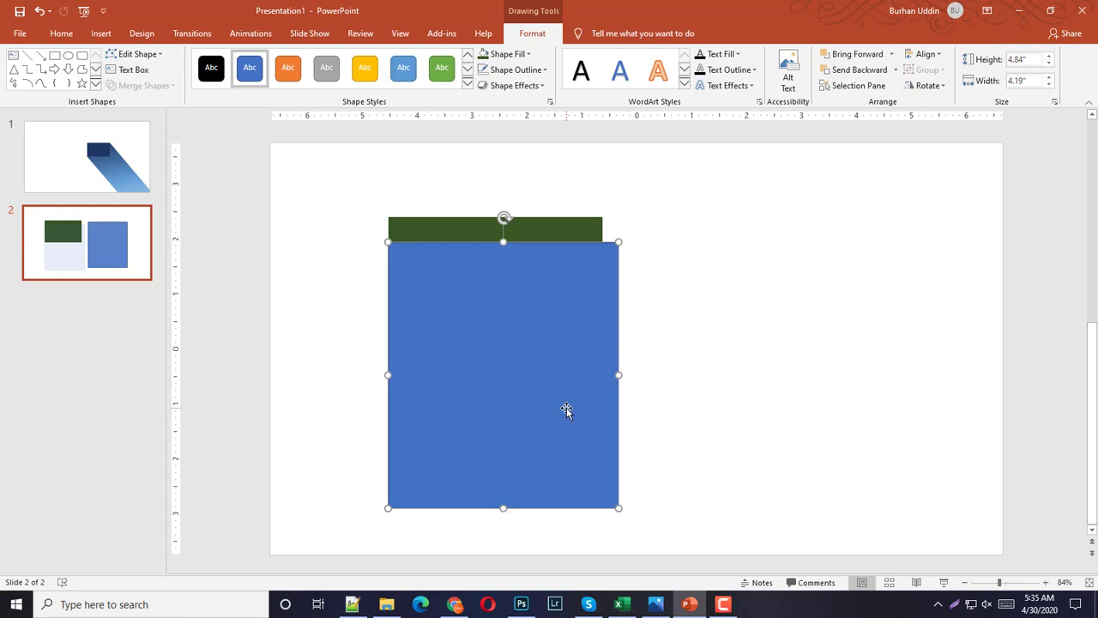
{"action": "left_click_drag", "start_coordinate": [618, 375], "coordinate": [603, 374]}
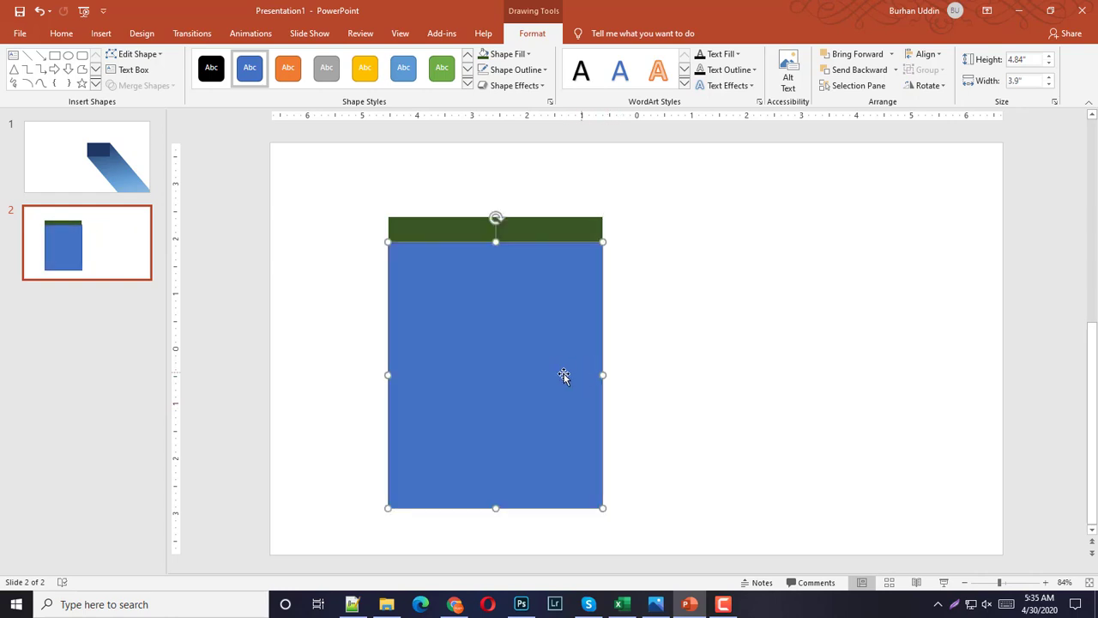
{"action": "left_click_drag", "start_coordinate": [536, 383], "coordinate": [790, 355]}
{"action": "left_click", "coordinate": [882, 301]}
- Fill the blue rectangle with the dark-variation diagonal gradient that runs from a dark upper-left corner to a lighter lower-right corner
{"action": "left_click", "coordinate": [790, 297]}
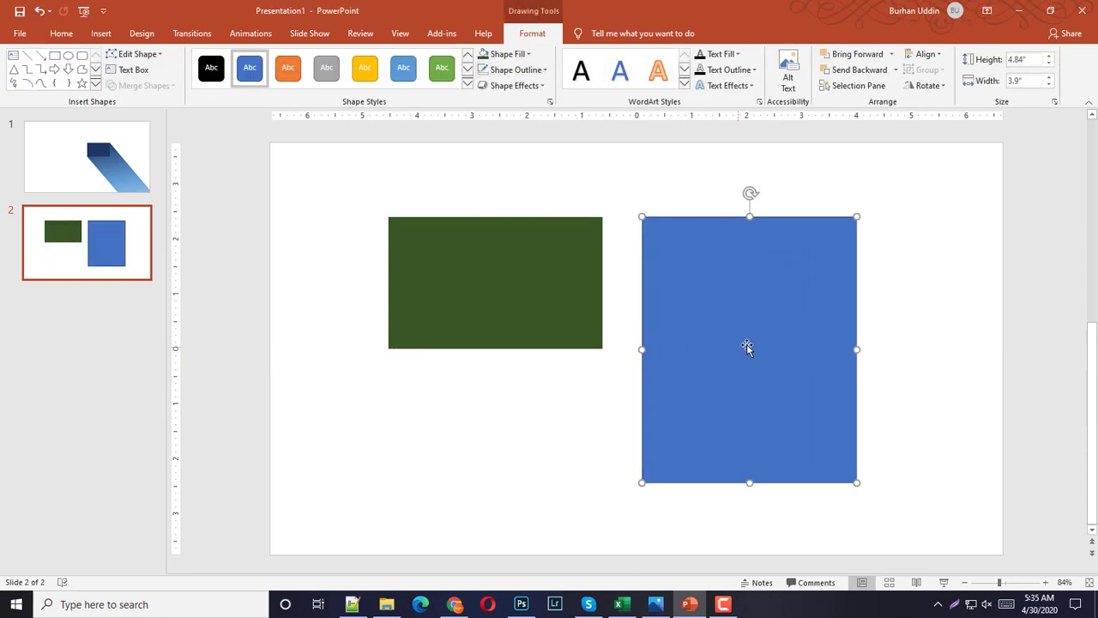
{"action": "left_click", "coordinate": [527, 55]}
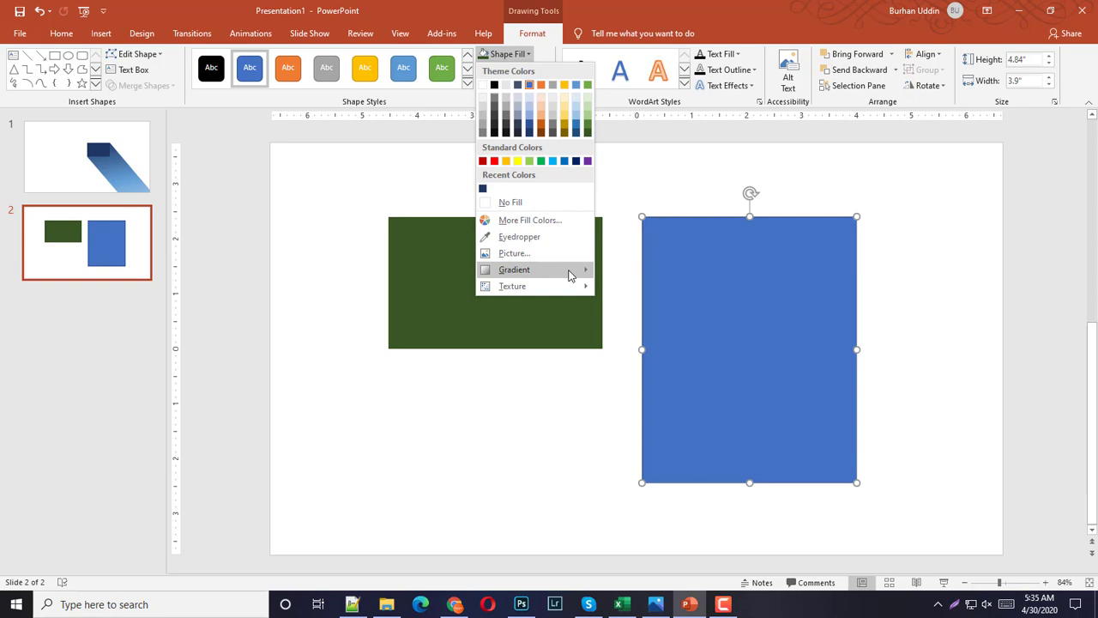
{"action": "mouse_move", "coordinate": [569, 274]}
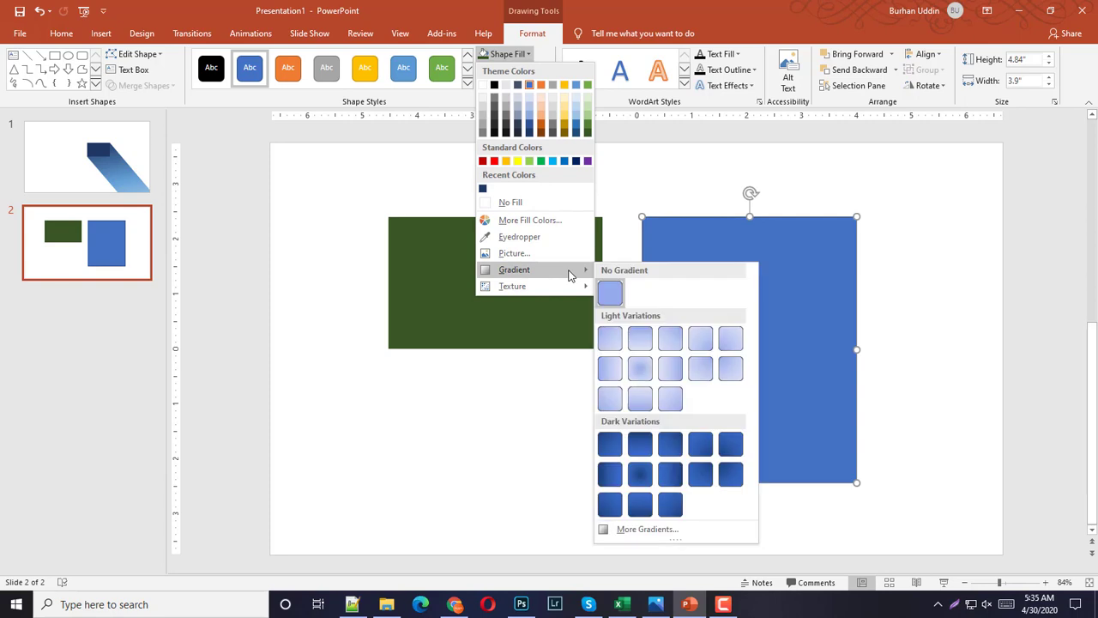
{"action": "left_click", "coordinate": [616, 453]}
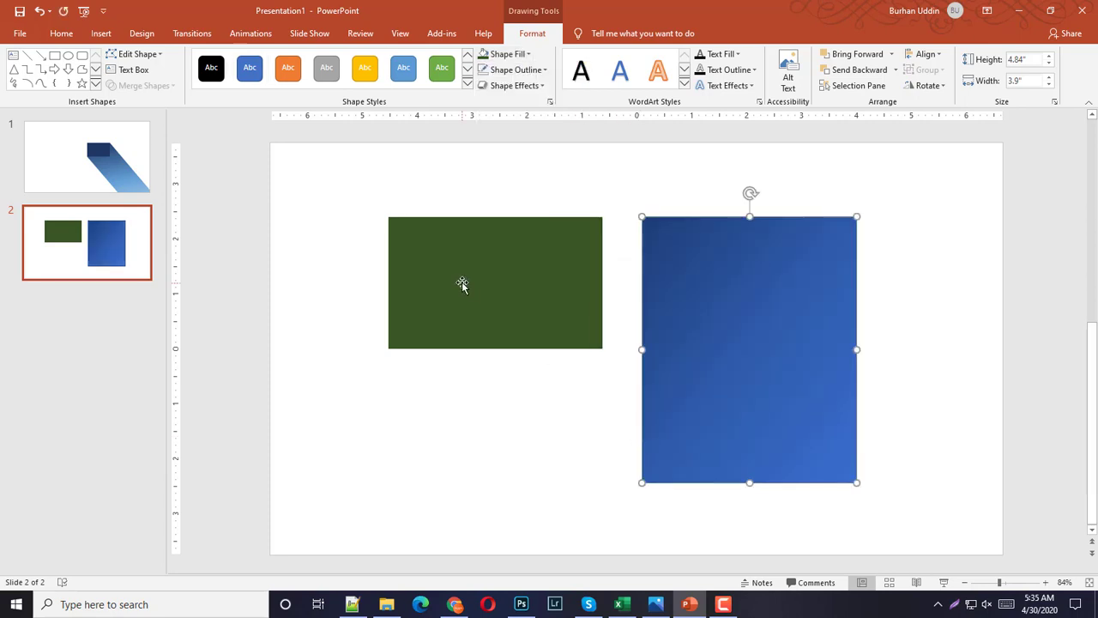
- Rotate the gradient rectangle counterclockwise until it slants down to the right and move it over the green rectangle's lower-right part
{"action": "left_click", "coordinate": [495, 294]}
{"action": "left_click", "coordinate": [711, 317]}
{"action": "left_click", "coordinate": [584, 417]}
{"action": "left_click", "coordinate": [717, 343]}
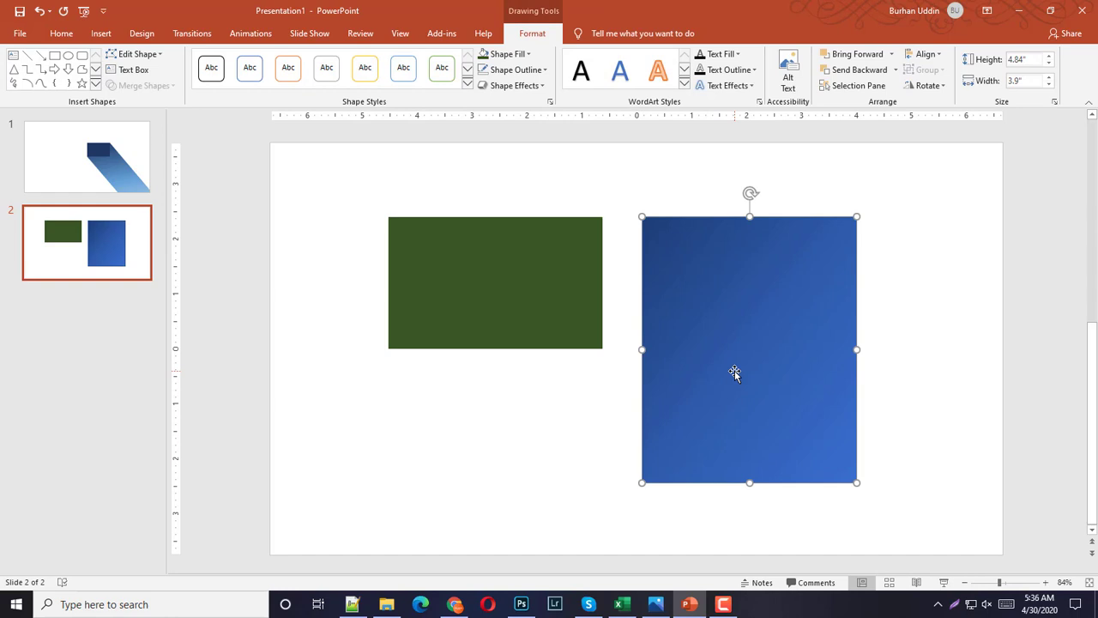
{"action": "left_click_drag", "start_coordinate": [751, 193], "coordinate": [642, 236]}
{"action": "left_click_drag", "start_coordinate": [774, 343], "coordinate": [620, 371]}
{"action": "left_click_drag", "start_coordinate": [486, 272], "coordinate": [498, 262]}
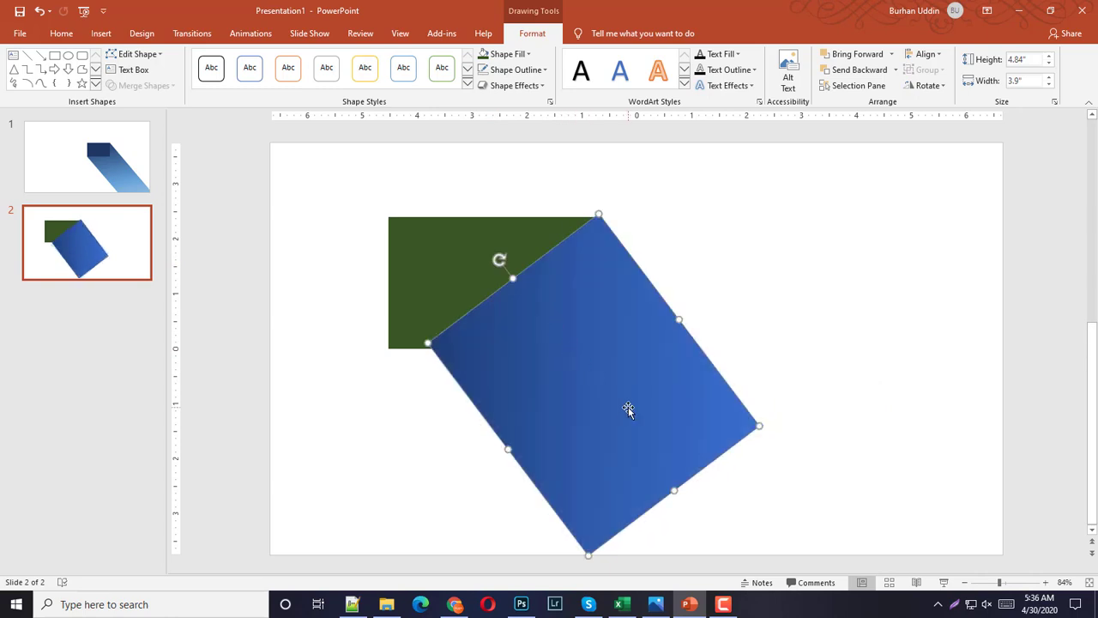
- Turn the gradient rectangle slightly clockwise and place its left corner near the green rectangle's lower-left corner
{"action": "left_click_drag", "start_coordinate": [629, 410], "coordinate": [597, 414]}
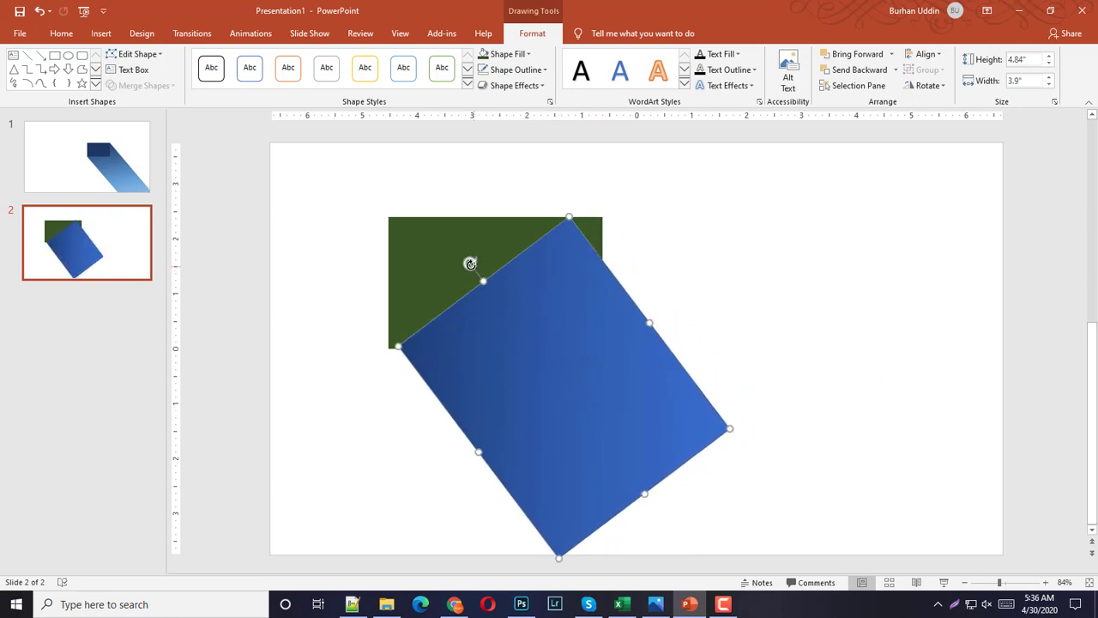
{"action": "left_click_drag", "start_coordinate": [468, 259], "coordinate": [481, 257]}
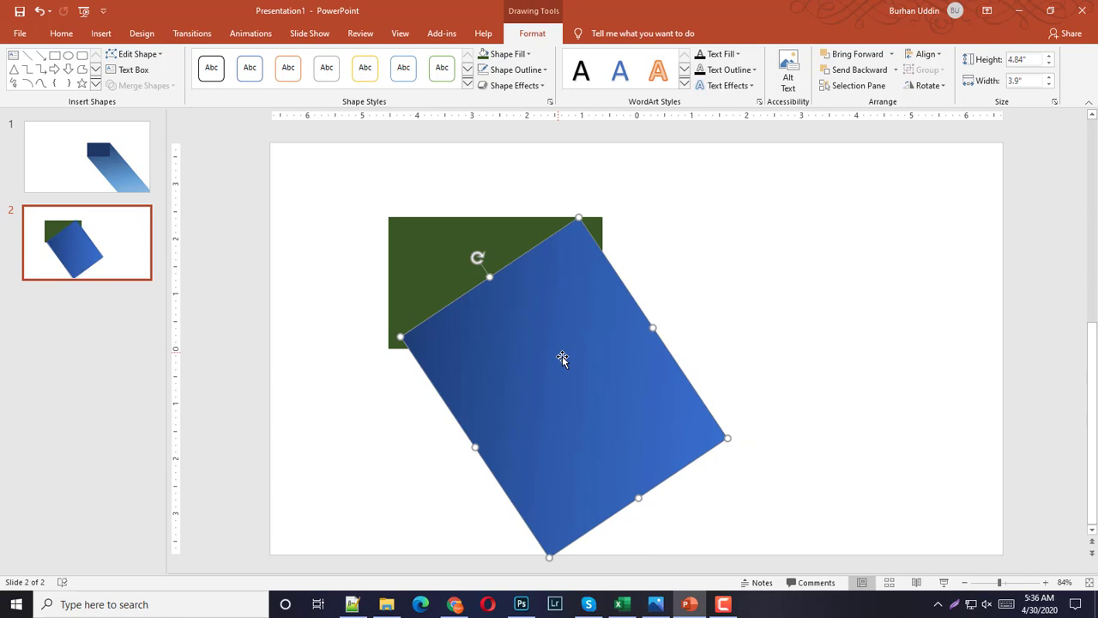
{"action": "left_click_drag", "start_coordinate": [561, 358], "coordinate": [536, 318]}
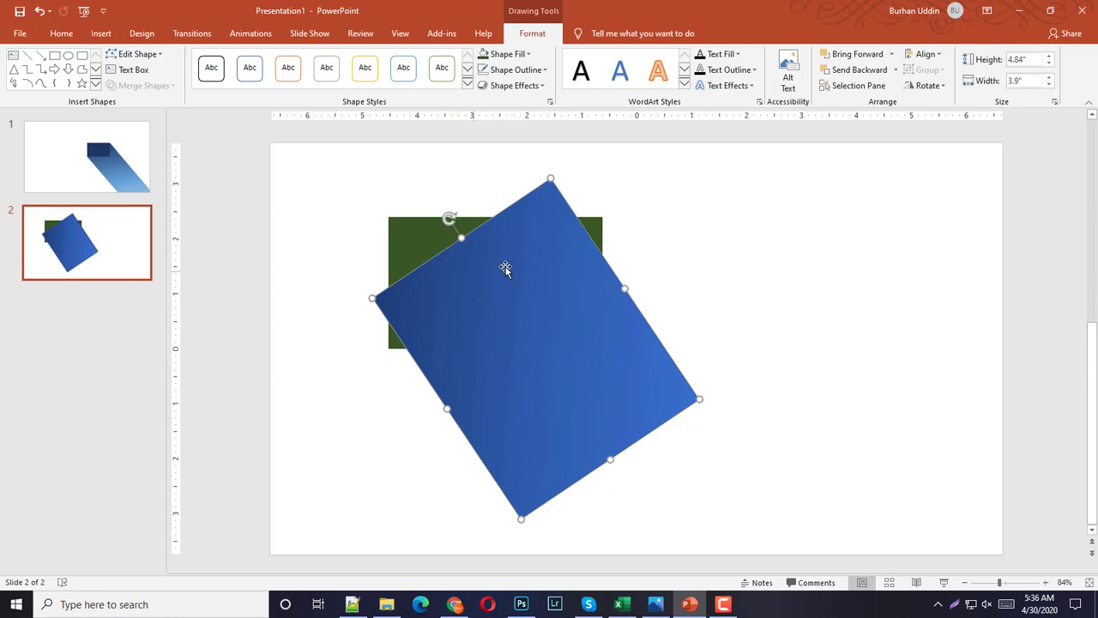
{"action": "left_click_drag", "start_coordinate": [540, 307], "coordinate": [552, 351]}
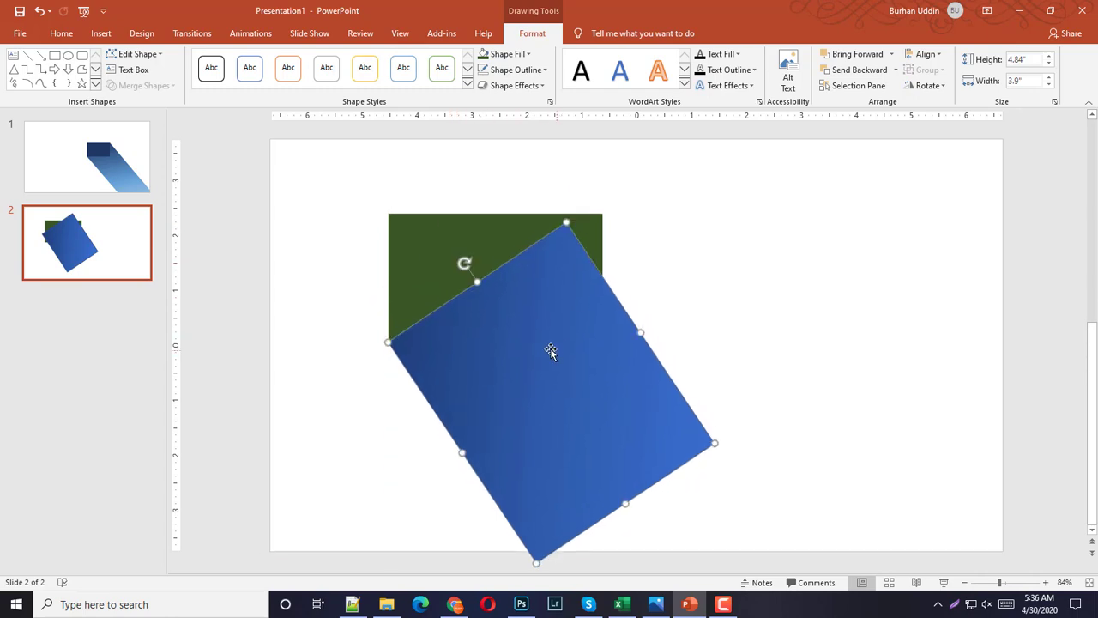
- Nudge the gradient rectangle down slightly so its left corner meets the green rectangle's lower-left corner exactly
{"action": "left_click", "coordinate": [669, 284]}
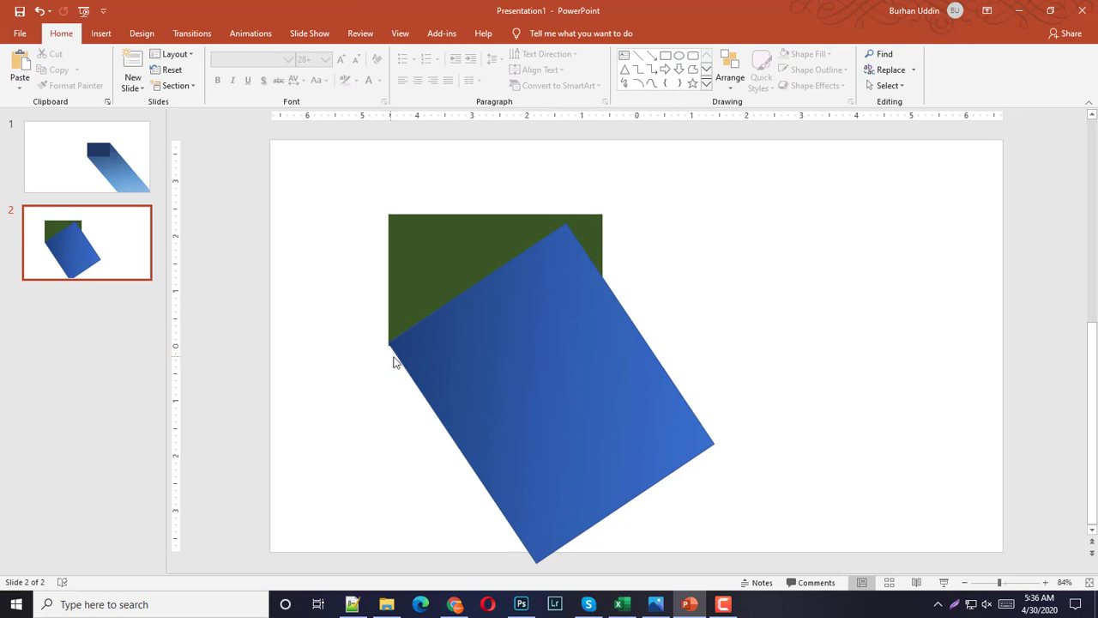
{"action": "left_click", "coordinate": [399, 288]}
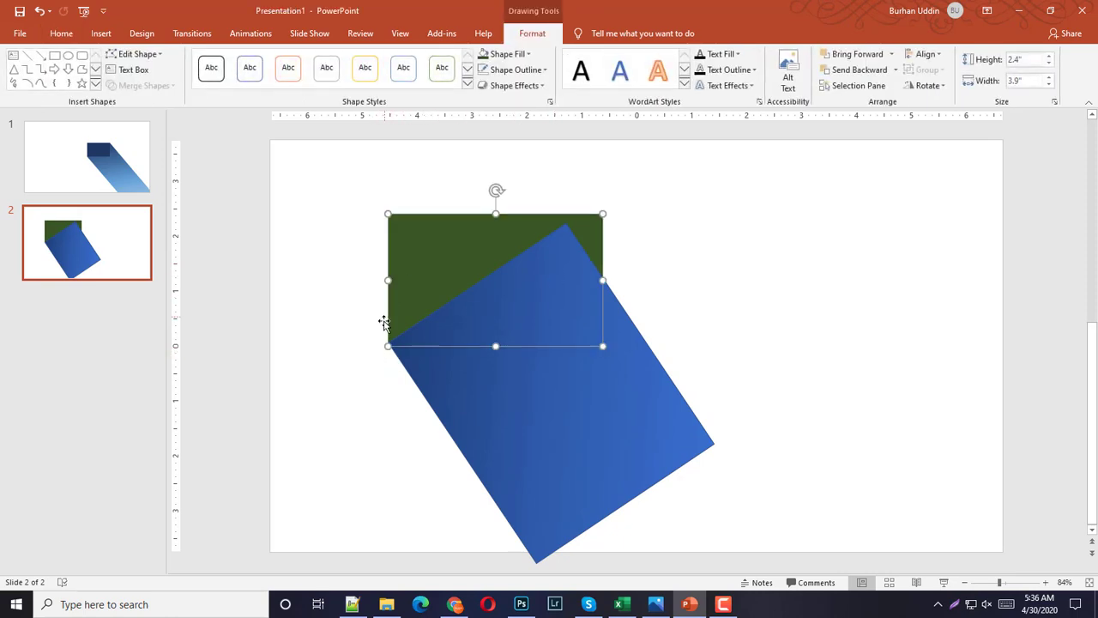
{"action": "left_click", "coordinate": [446, 397]}
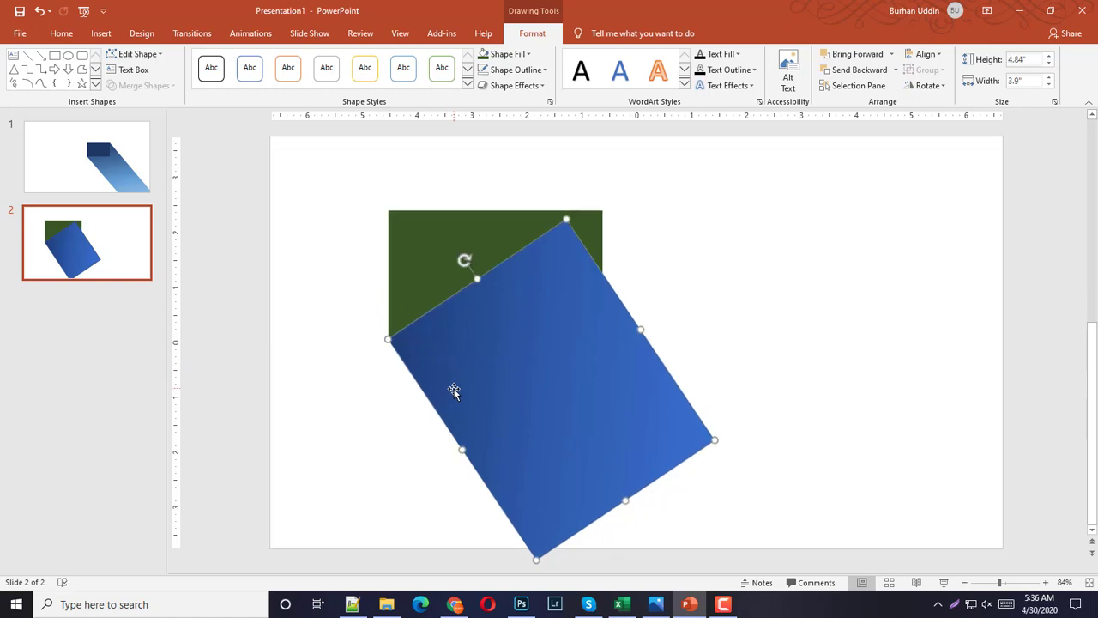
{"action": "left_click", "coordinate": [1011, 583]}
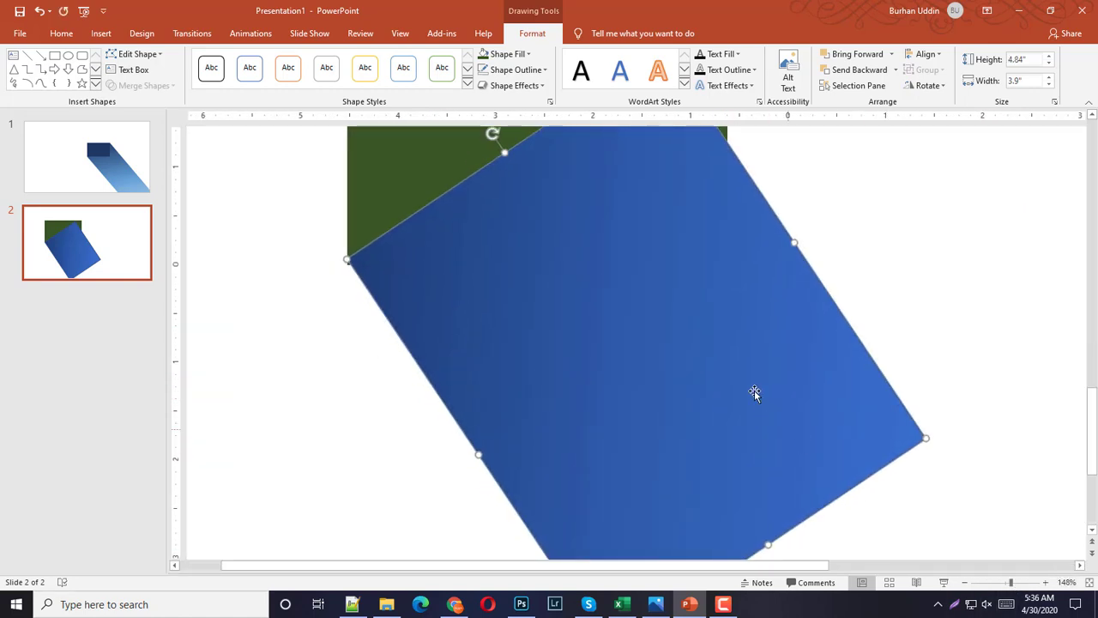
{"action": "left_click_drag", "start_coordinate": [540, 282], "coordinate": [541, 289]}
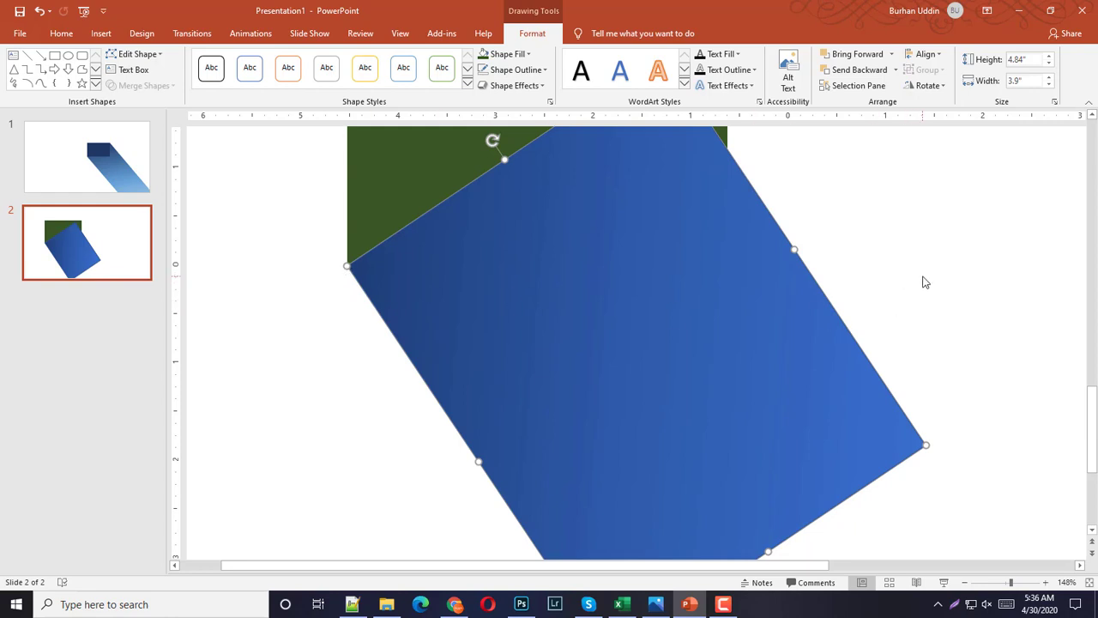
- Widen the gradient rectangle from its outer long edge to about 4.56" so its upper corner reaches past the green rectangle's upper edge
{"action": "scroll", "coordinate": [923, 282], "scroll_direction": "up", "scroll_amount": 2}
{"action": "scroll", "coordinate": [894, 289], "scroll_direction": "up", "scroll_amount": 2}
{"action": "left_click", "coordinate": [446, 238]}
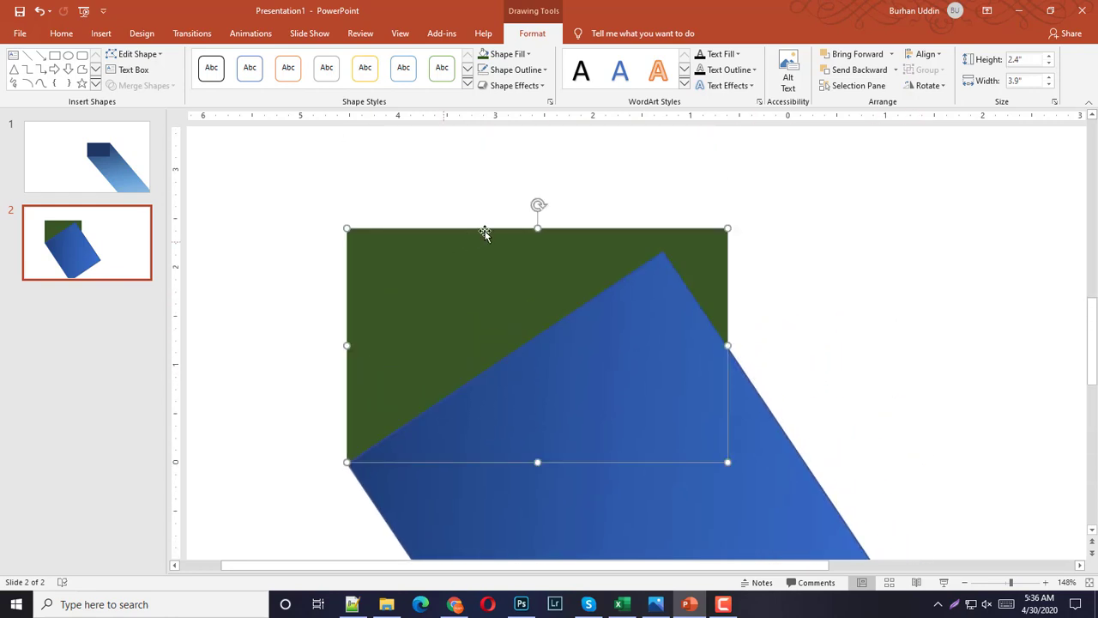
{"action": "left_click", "coordinate": [756, 413]}
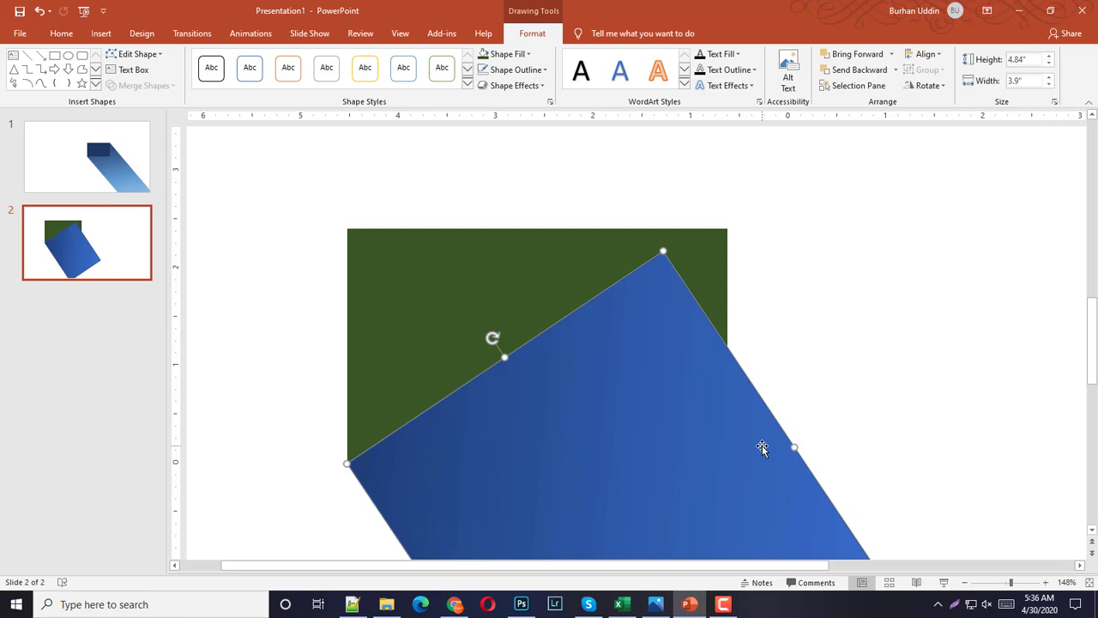
{"action": "left_click", "coordinate": [811, 368]}
{"action": "left_click", "coordinate": [764, 447]}
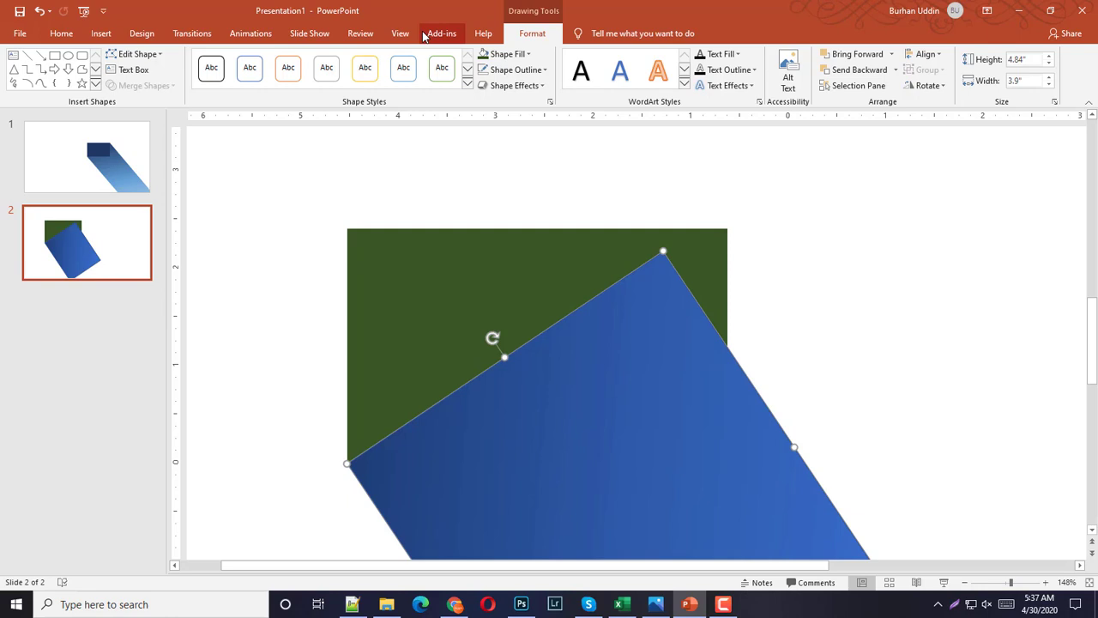
{"action": "left_click", "coordinate": [144, 58]}
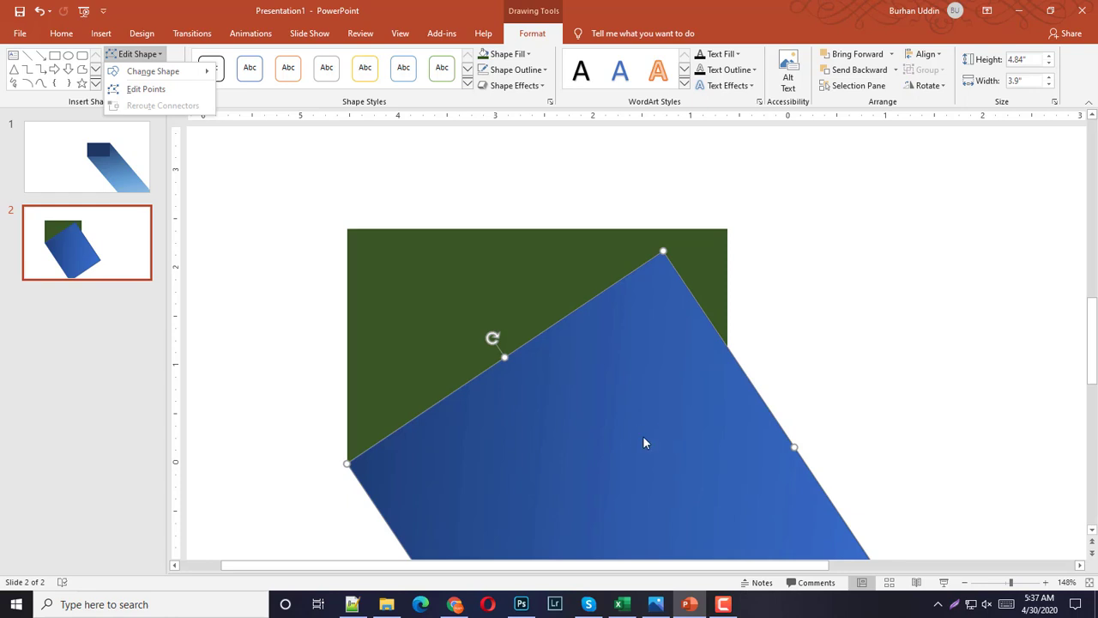
{"action": "left_click", "coordinate": [773, 455]}
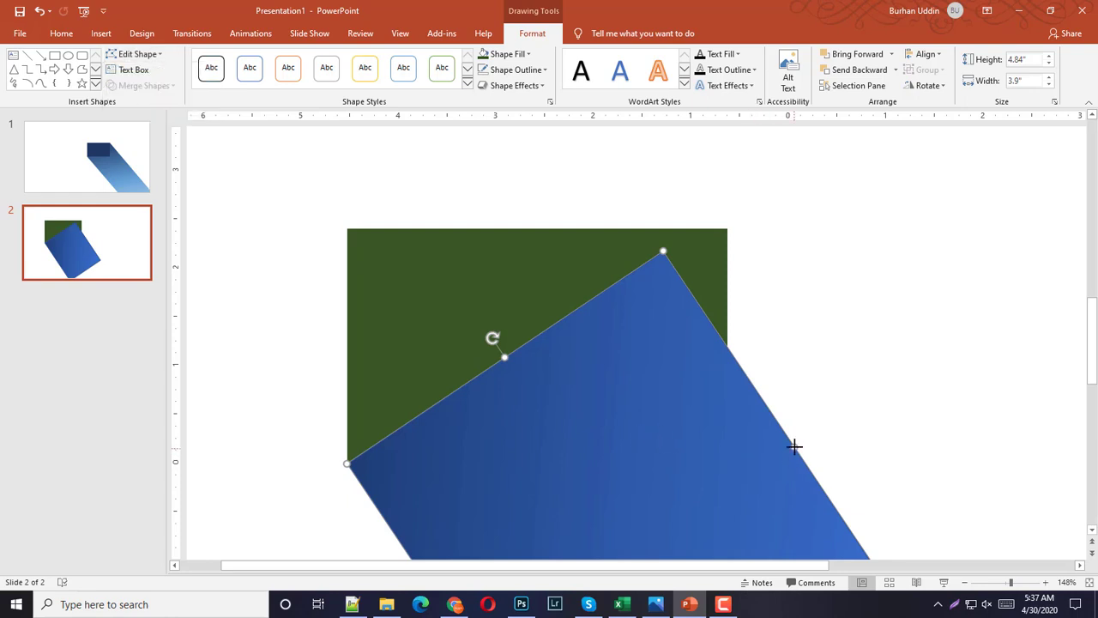
{"action": "left_click_drag", "start_coordinate": [794, 445], "coordinate": [842, 404]}
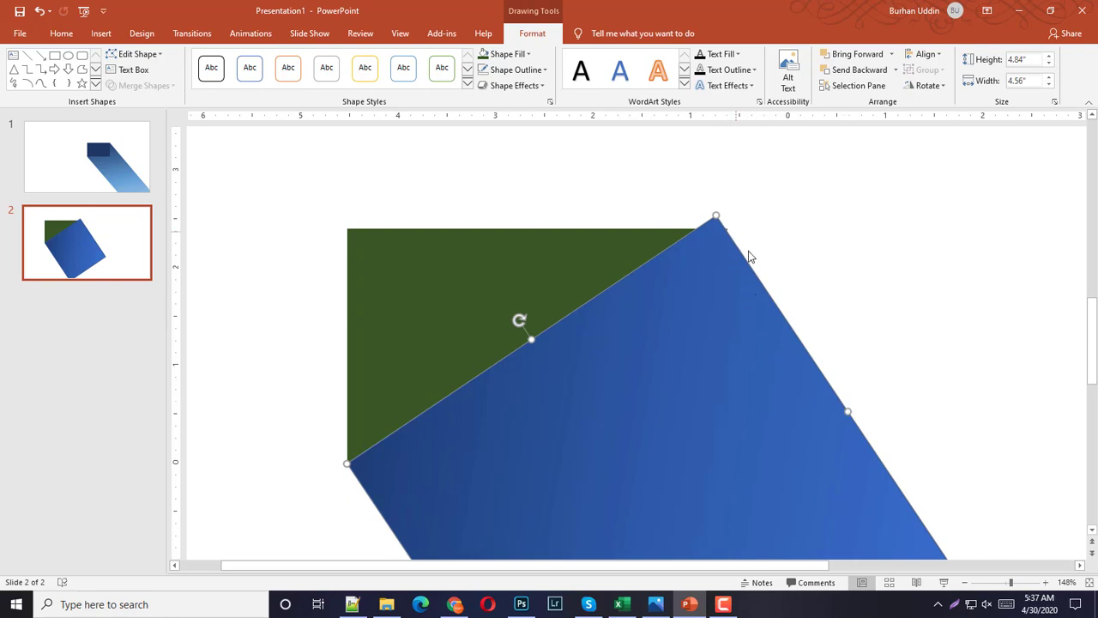
- Edit the gradient shape's points, moving its upper corner point onto the green rectangle's upper-right corner and keeping the edges straight
{"action": "left_click", "coordinate": [148, 55]}
{"action": "left_click", "coordinate": [146, 89]}
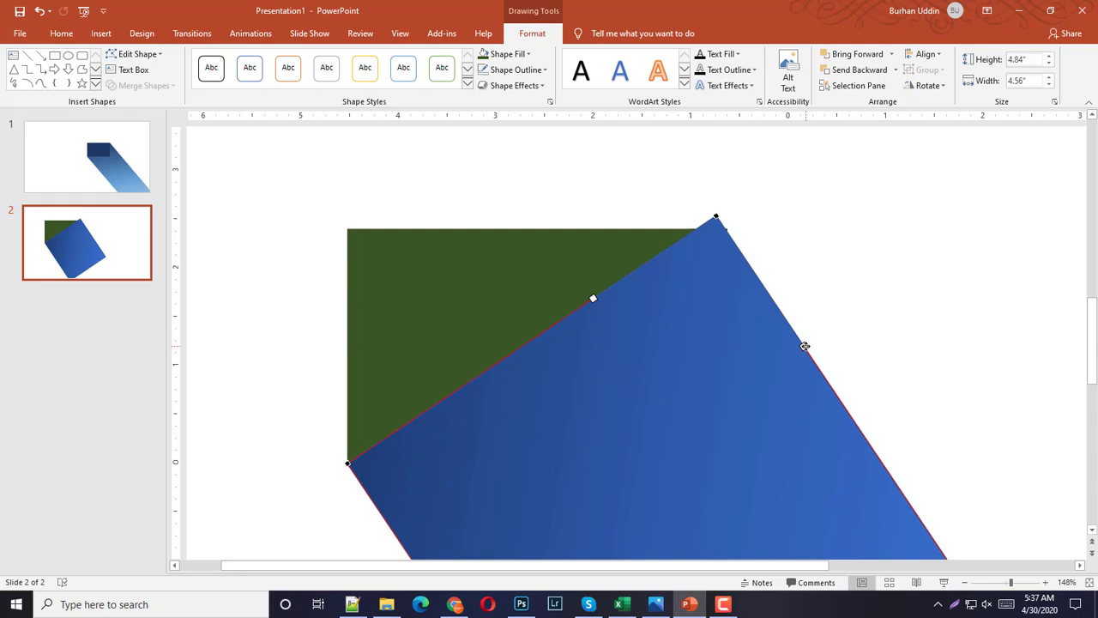
{"action": "left_click_drag", "start_coordinate": [805, 345], "coordinate": [853, 293]}
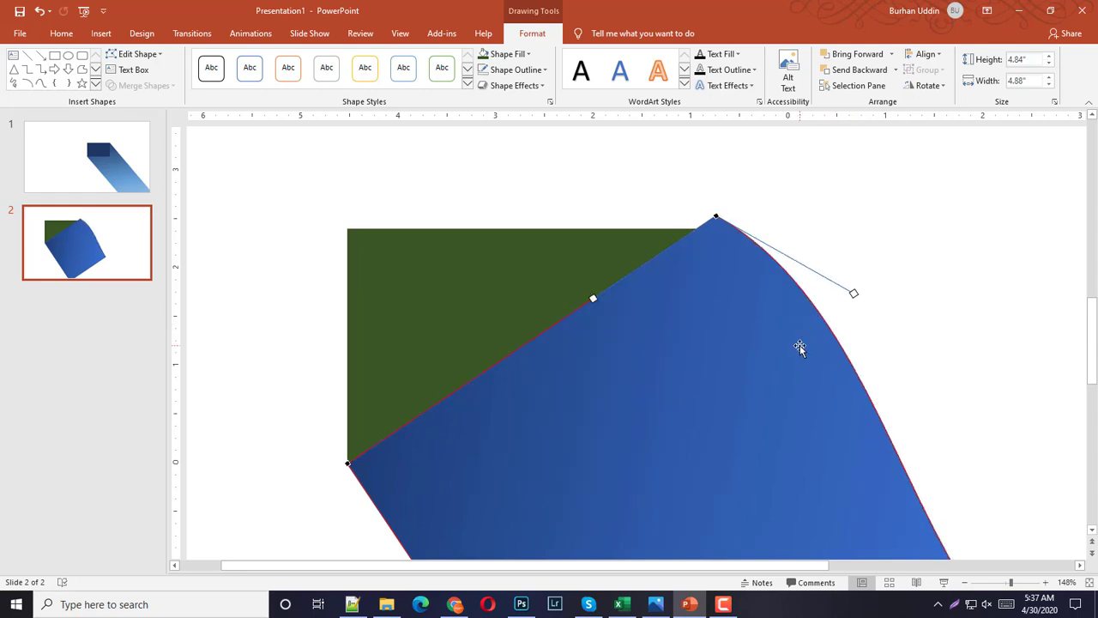
{"action": "key", "text": "ctrl+z"}
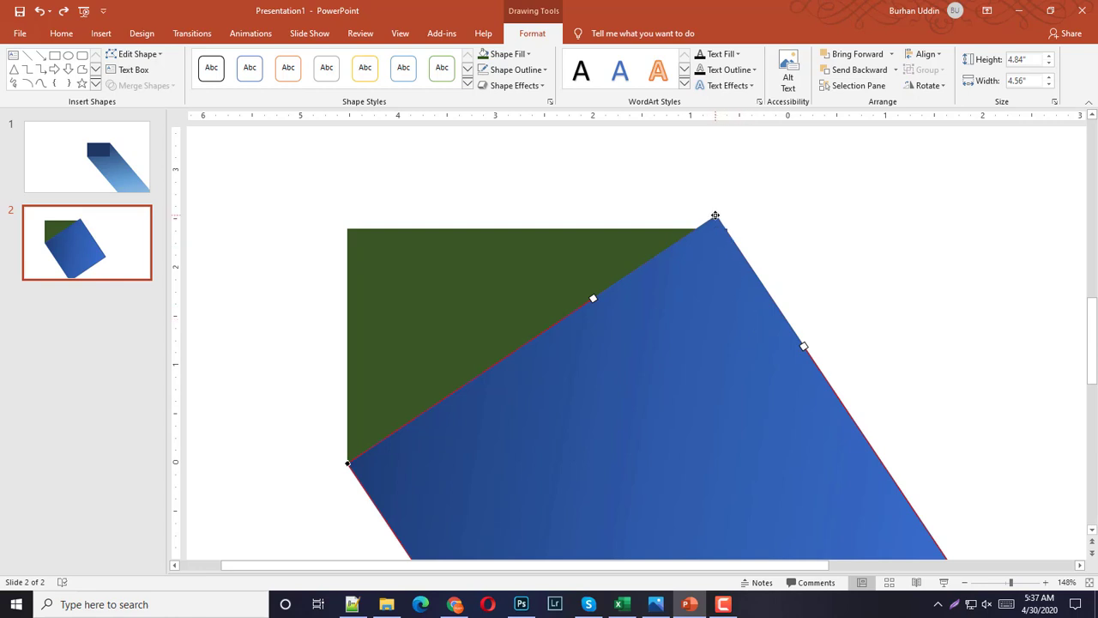
{"action": "mouse_move", "coordinate": [714, 215]}
{"action": "left_mouse_down"}
{"action": "mouse_move", "coordinate": [734, 237]}
{"action": "mouse_move", "coordinate": [725, 230]}
{"action": "left_mouse_up"}
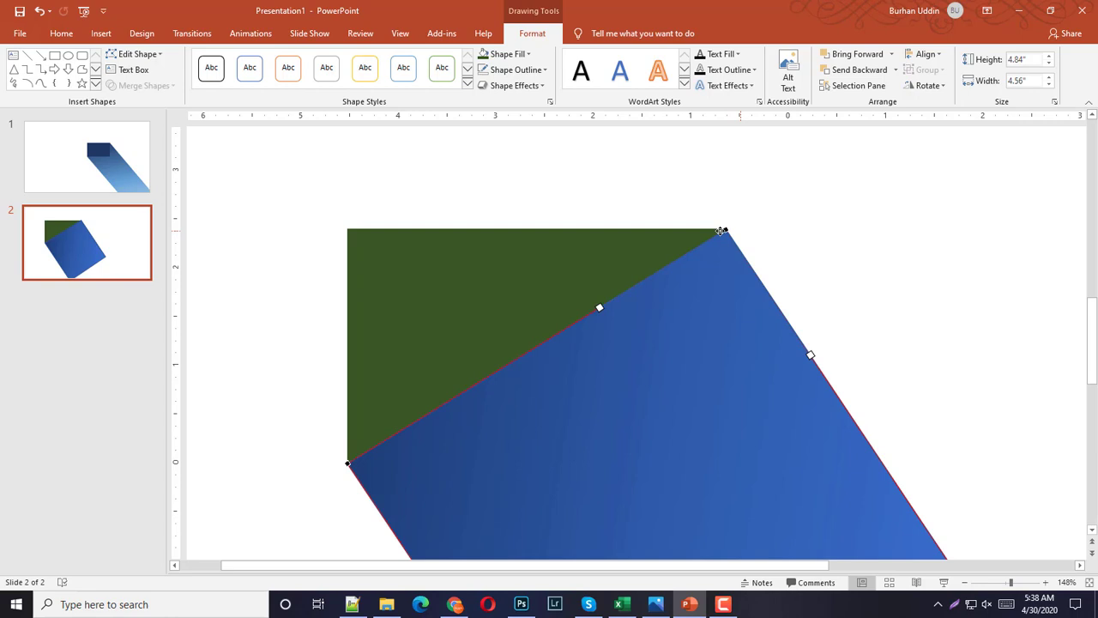
{"action": "left_click", "coordinate": [583, 248]}
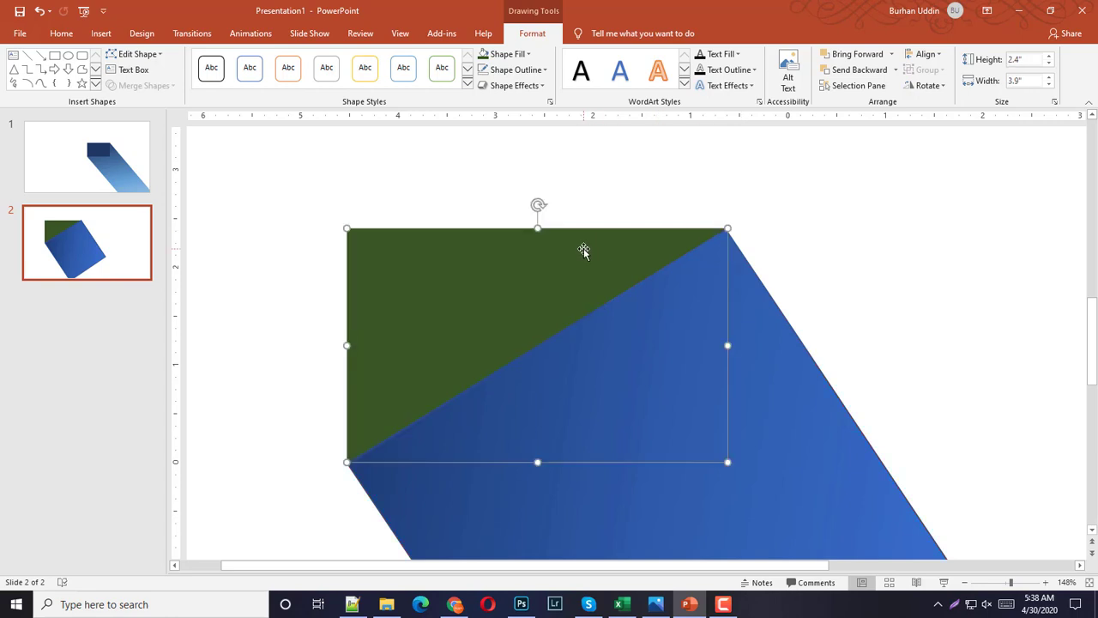
{"action": "left_click", "coordinate": [794, 263]}
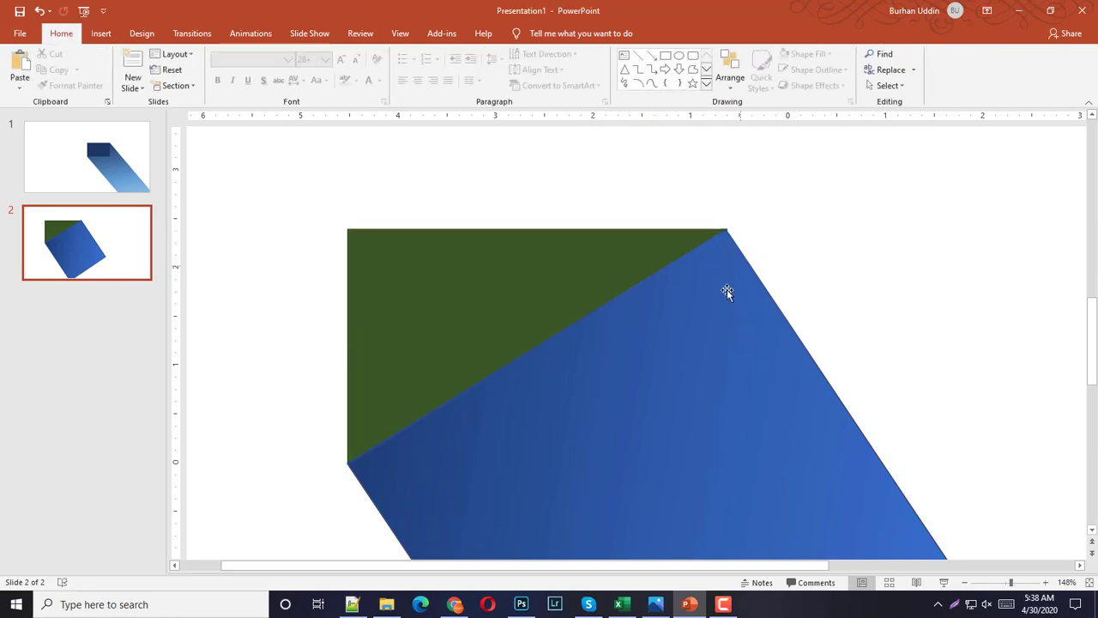
- Edit the gradient shape's points again and nudge the upper corner point slightly left at the green rectangle's upper-right corner
{"action": "left_click", "coordinate": [700, 319]}
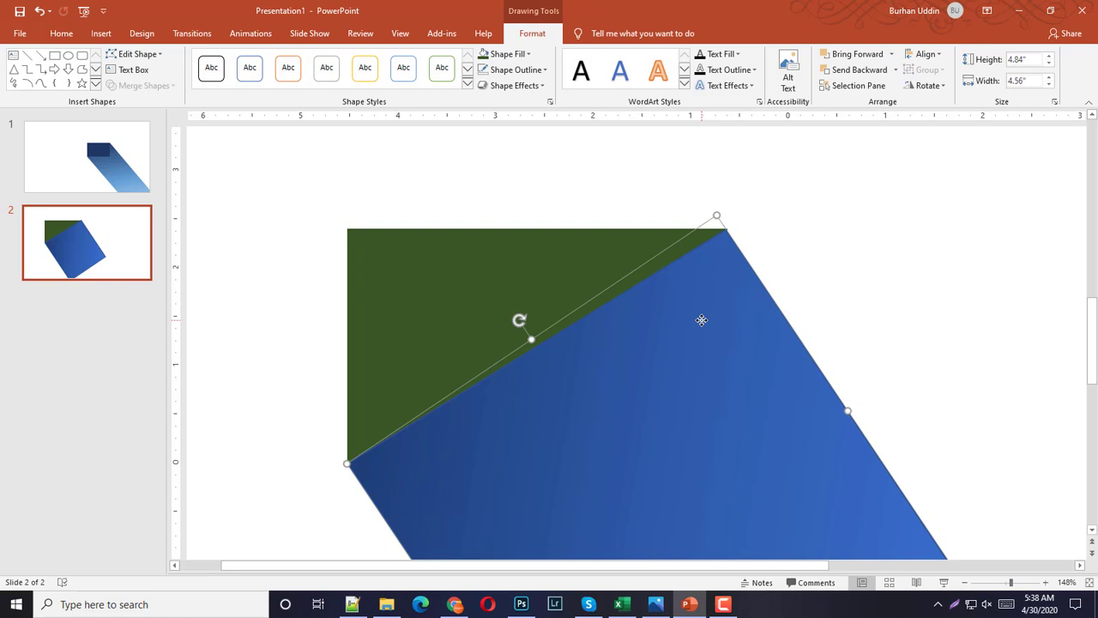
{"action": "left_click", "coordinate": [131, 54]}
{"action": "left_click", "coordinate": [146, 88]}
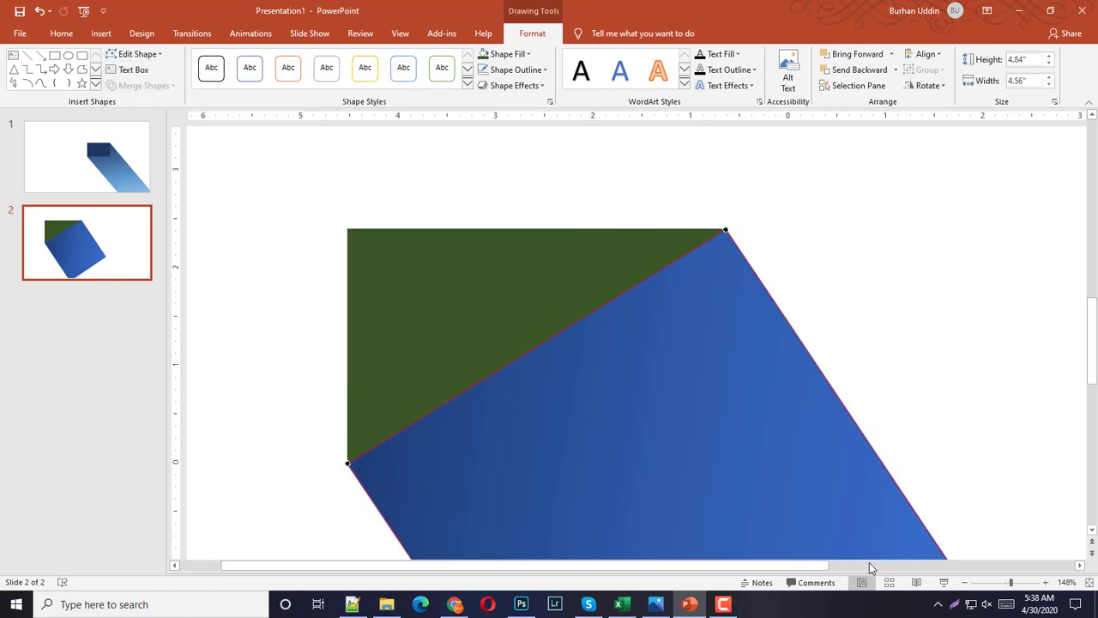
{"action": "left_click_drag", "start_coordinate": [1011, 582], "coordinate": [1015, 583]}
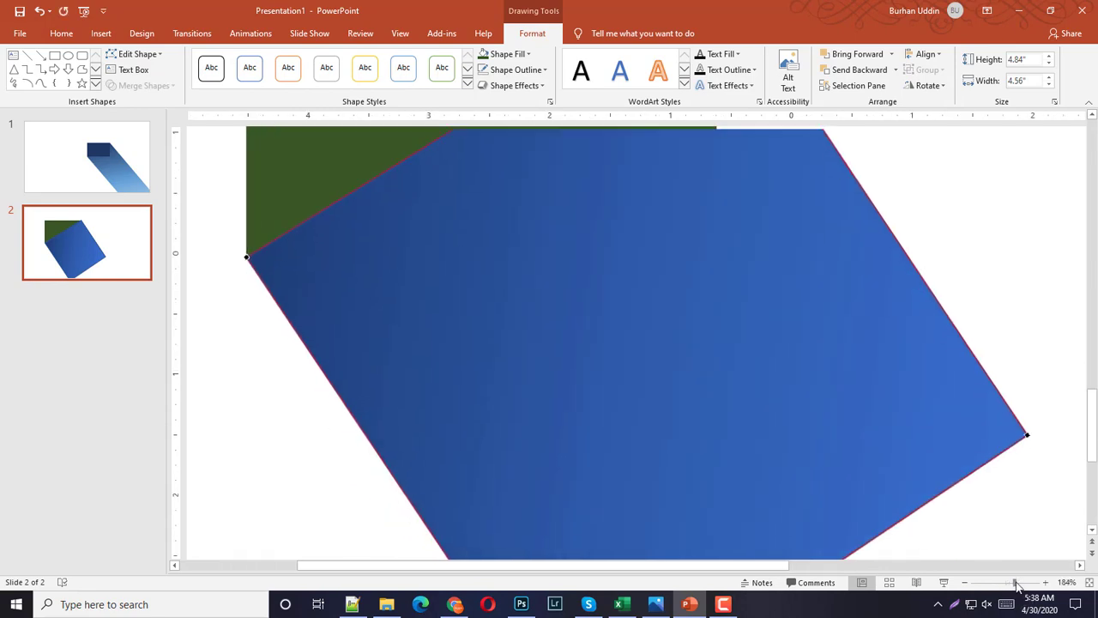
{"action": "left_click_drag", "start_coordinate": [1091, 429], "coordinate": [1078, 325]}
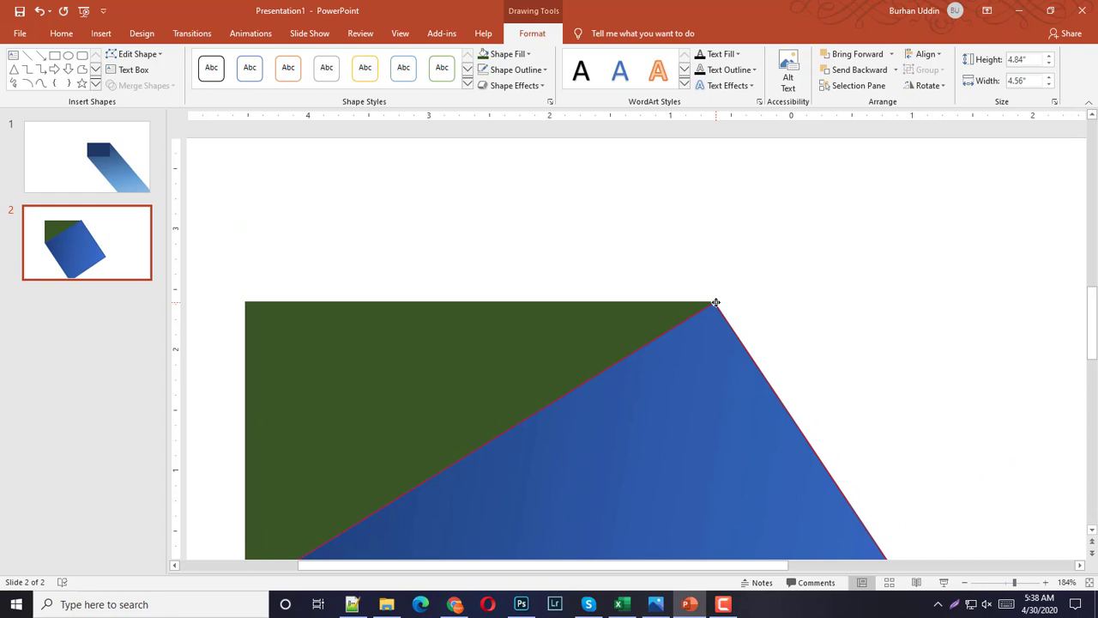
{"action": "left_click_drag", "start_coordinate": [716, 302], "coordinate": [714, 302]}
{"action": "left_click", "coordinate": [750, 305]}
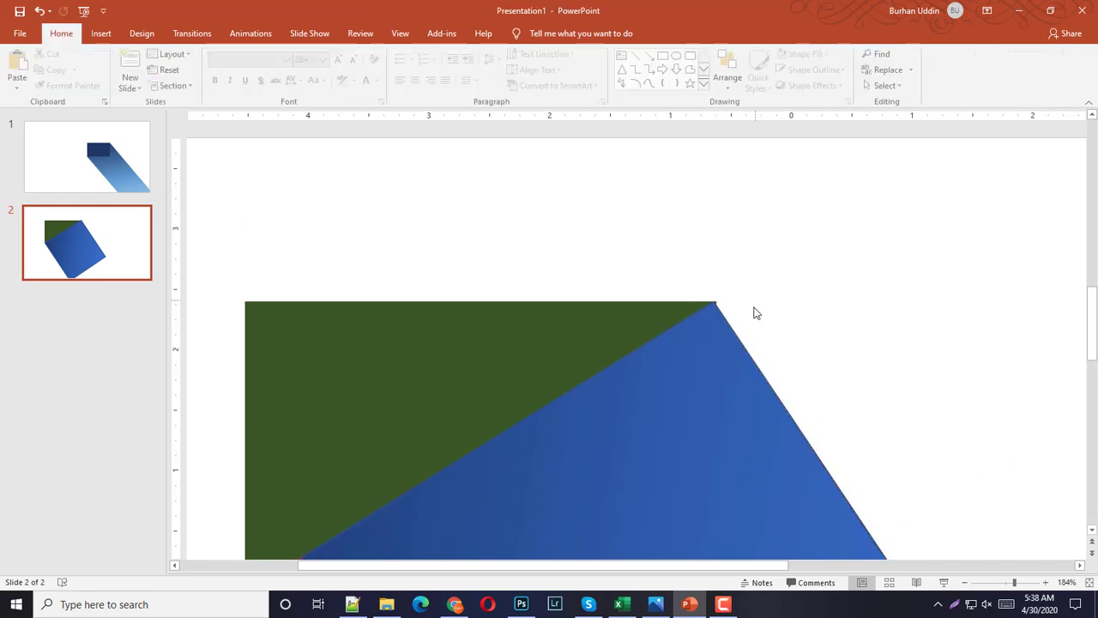
- Move the gradient shape's upper corner point slightly right to coincide exactly with the green rectangle's upper-right corner
{"action": "left_click", "coordinate": [712, 320]}
{"action": "left_click", "coordinate": [133, 54]}
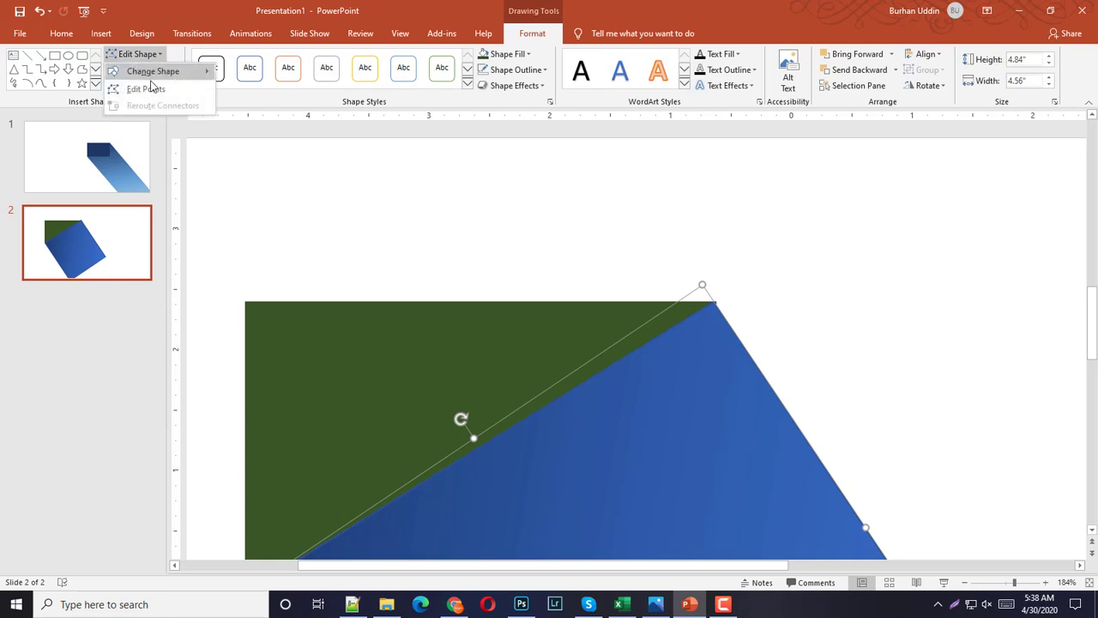
{"action": "left_click", "coordinate": [139, 85]}
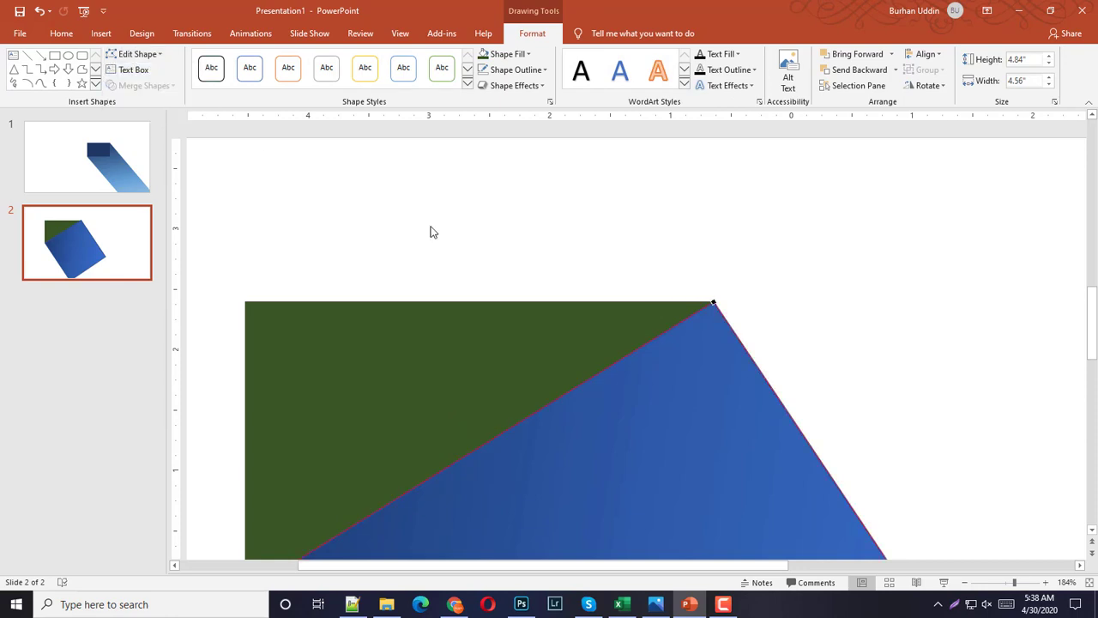
{"action": "left_click", "coordinate": [712, 302]}
{"action": "left_click_drag", "start_coordinate": [712, 301], "coordinate": [717, 302]}
{"action": "left_click", "coordinate": [743, 285]}
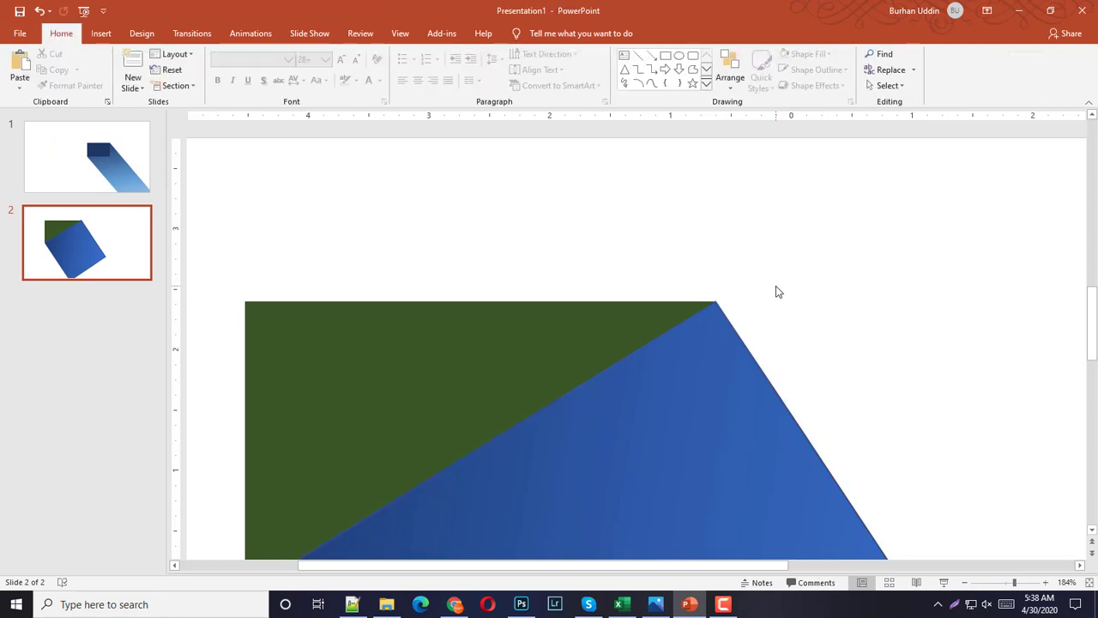
- Remove the outline from the gradient-filled shape
{"action": "left_click", "coordinate": [725, 420]}
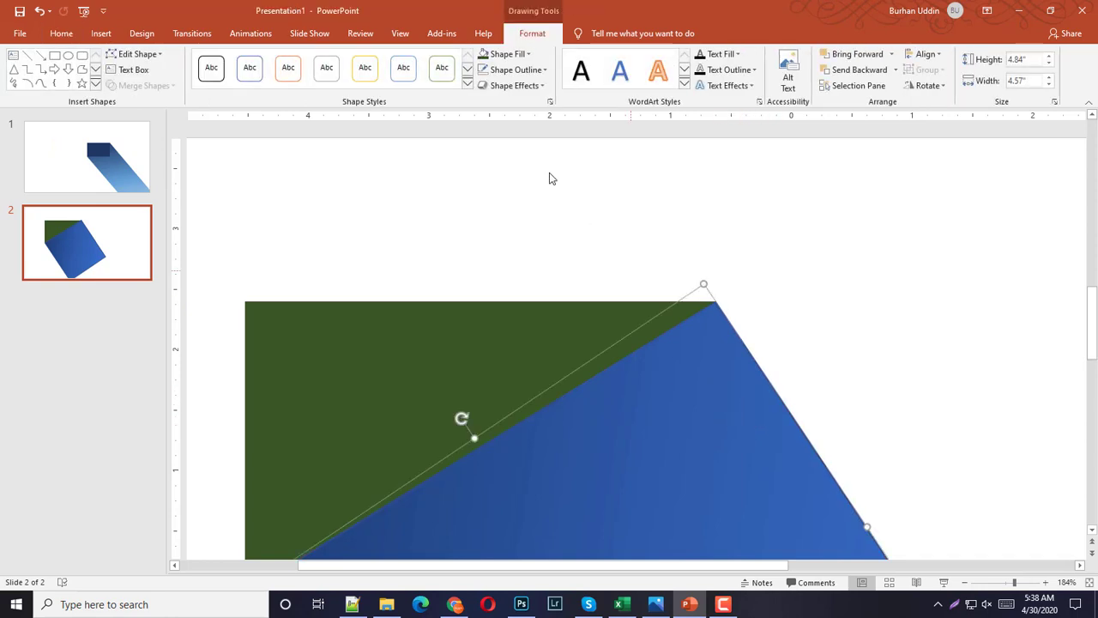
{"action": "left_click", "coordinate": [514, 69]}
{"action": "left_click", "coordinate": [516, 216]}
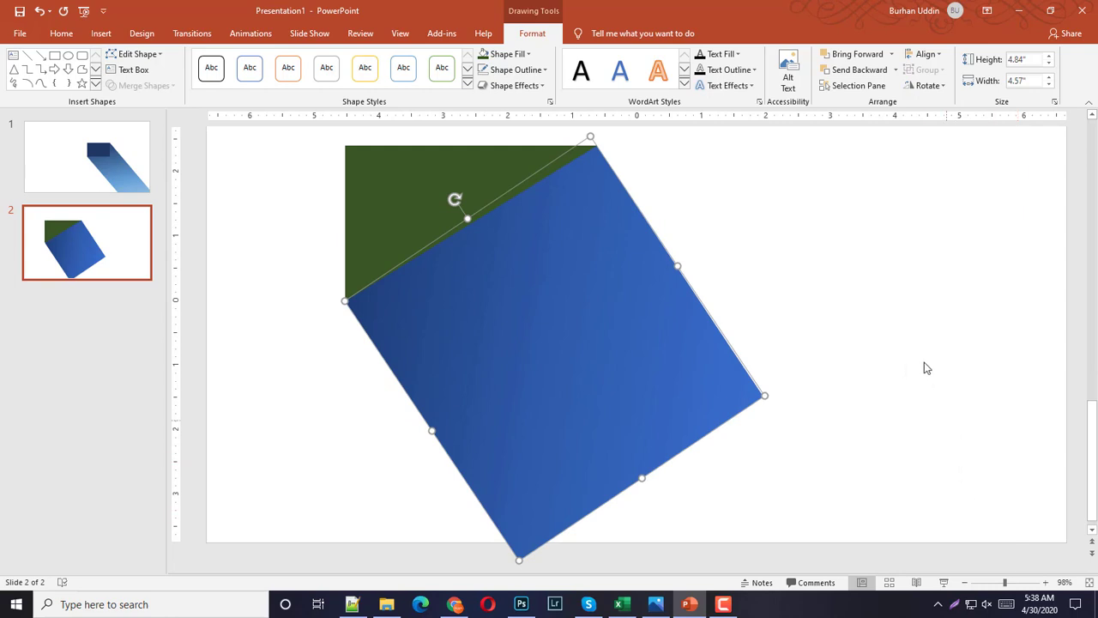
- Lengthen the gradient shape from its lower short edge past the slide's lower edge, to a height of about 8.26"
{"action": "scroll", "coordinate": [899, 387], "scroll_direction": "up", "scroll_amount": 2}
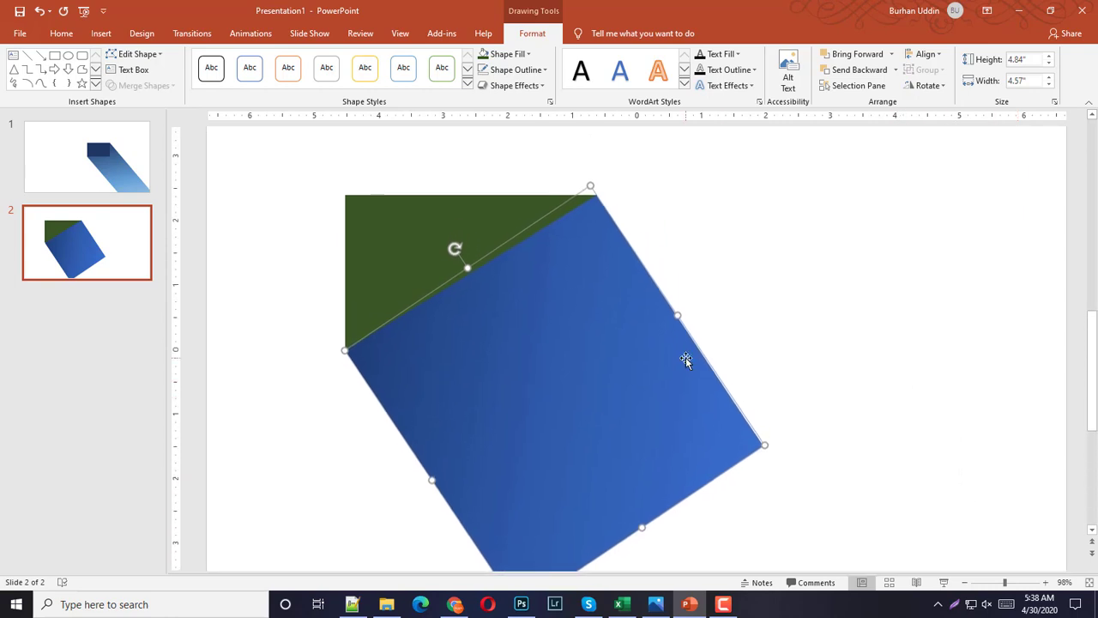
{"action": "scroll", "coordinate": [718, 345], "scroll_direction": "down", "scroll_amount": 2}
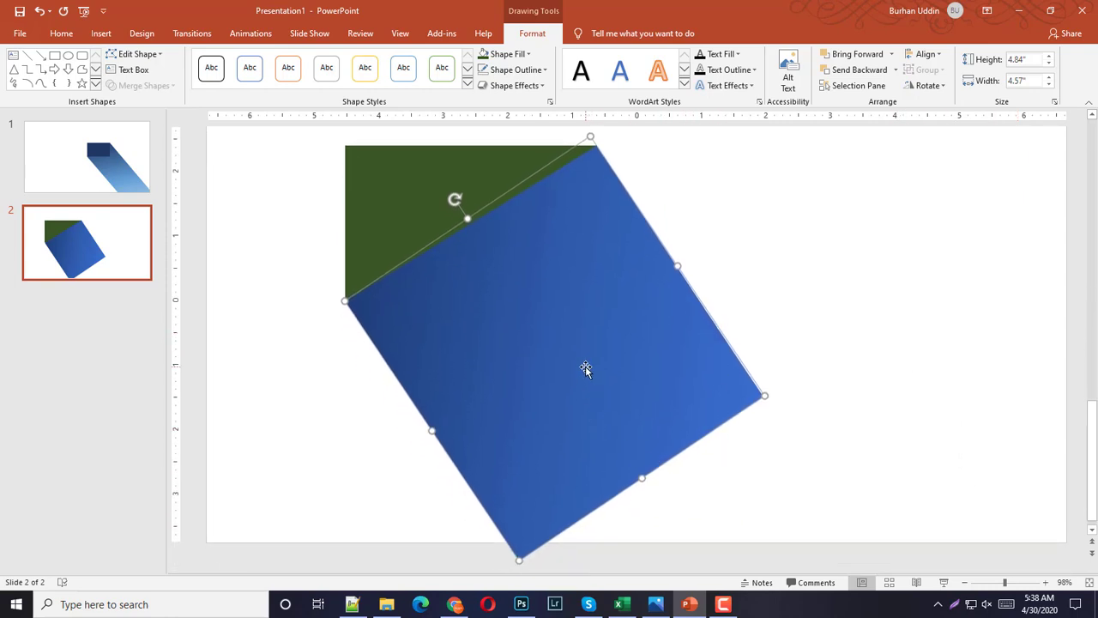
{"action": "left_click_drag", "start_coordinate": [642, 477], "coordinate": [834, 613]}
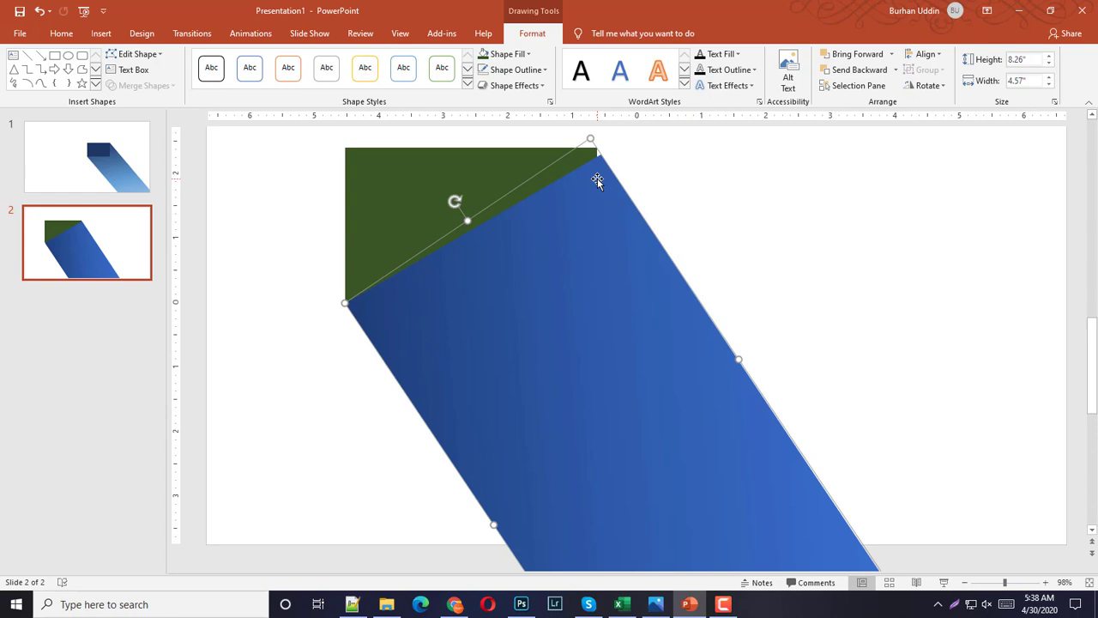
{"action": "left_click", "coordinate": [665, 167]}
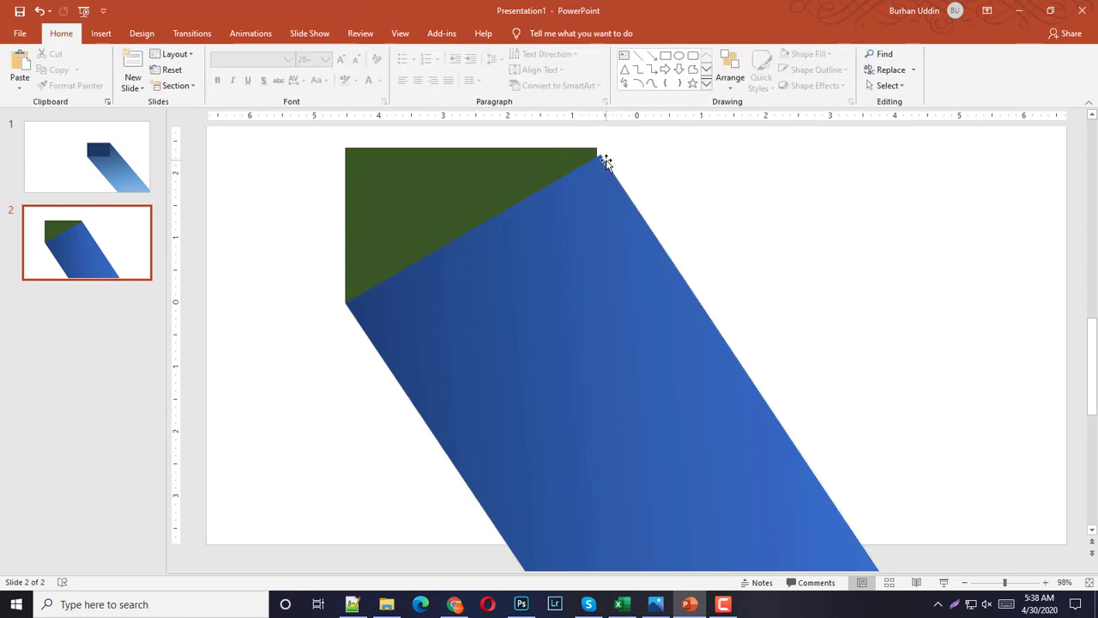
- Edit the lengthened gradient shape's points, moving its upper corner point back onto the green rectangle's upper-right corner
{"action": "left_click", "coordinate": [597, 233]}
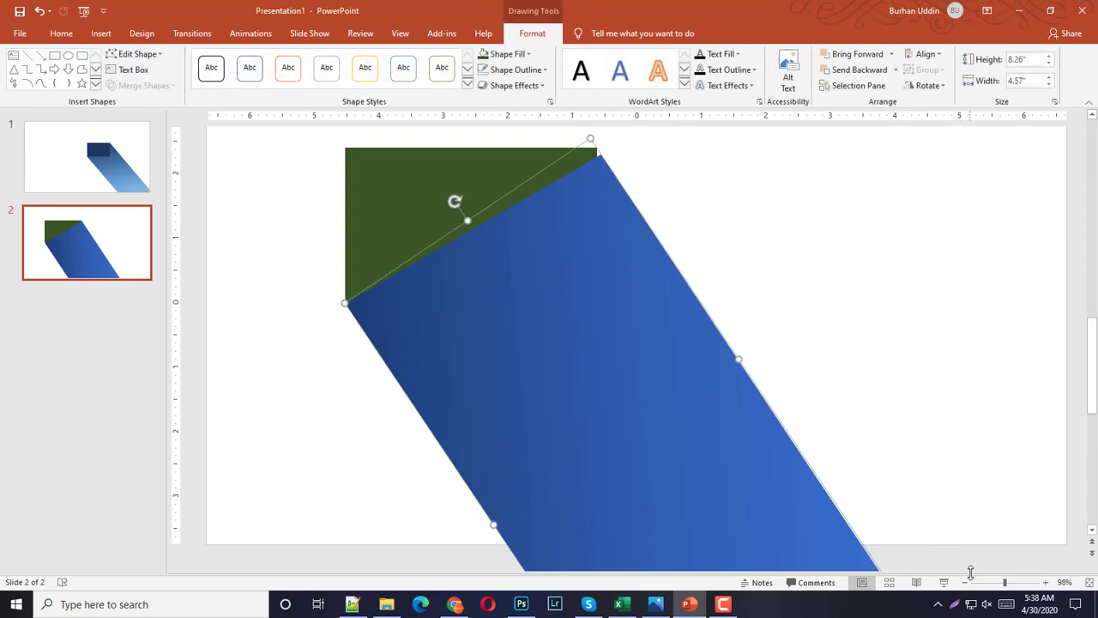
{"action": "left_click", "coordinate": [148, 54]}
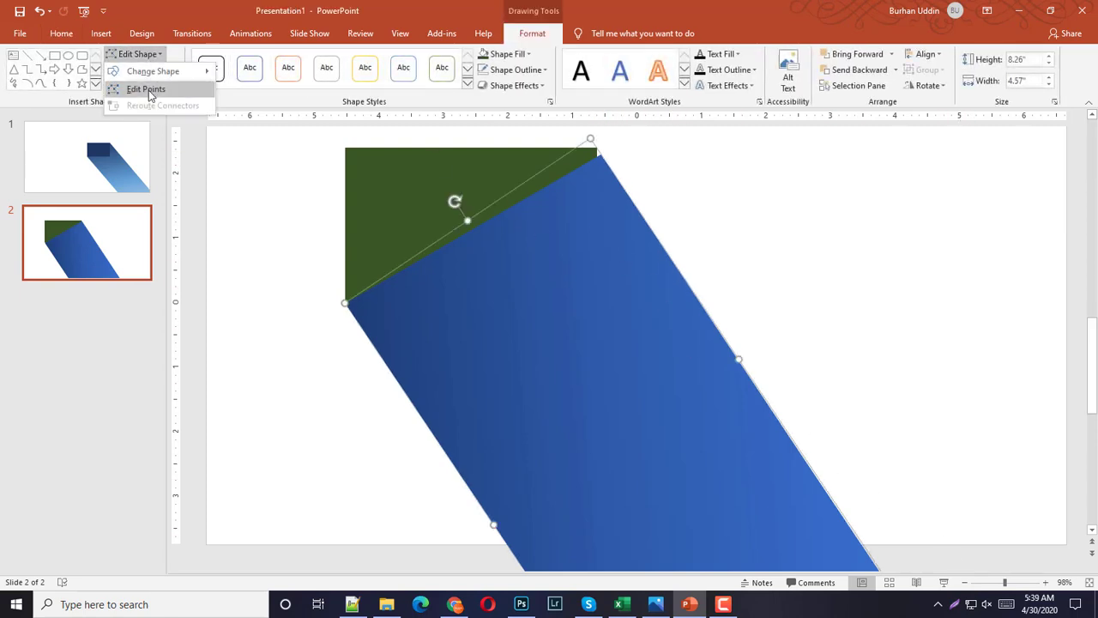
{"action": "left_click", "coordinate": [150, 91]}
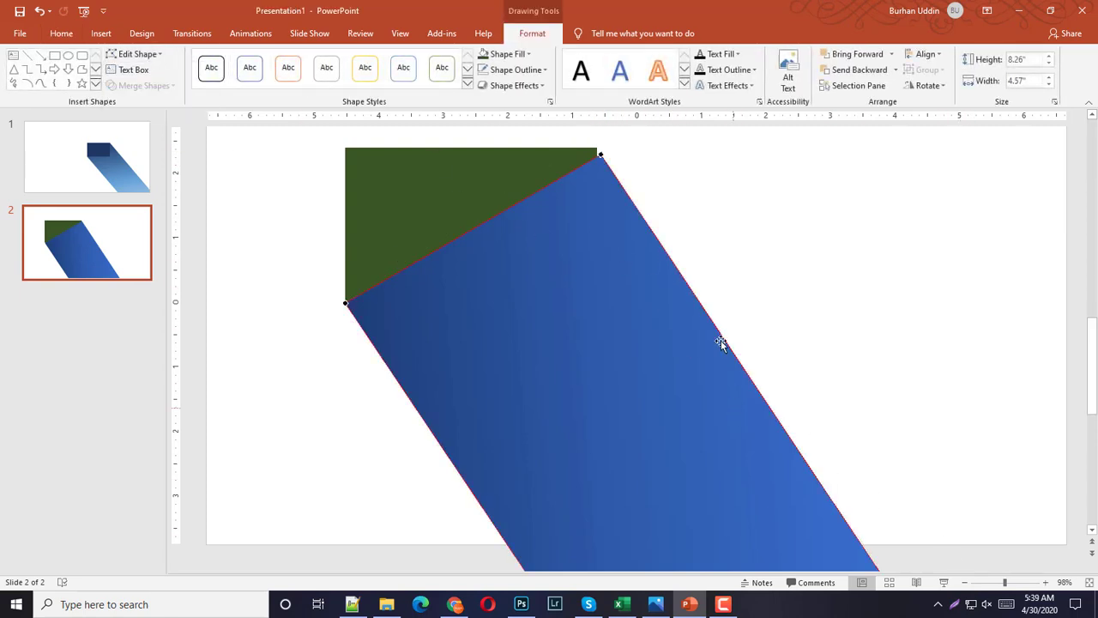
{"action": "left_click", "coordinate": [999, 583]}
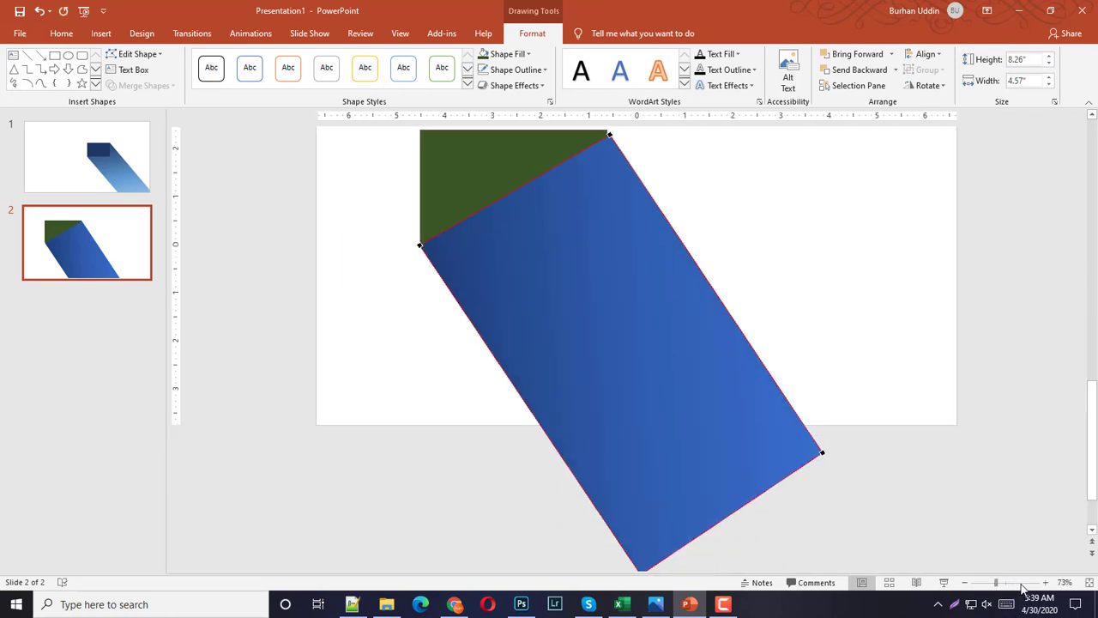
{"action": "left_click", "coordinate": [1021, 584]}
{"action": "scroll", "coordinate": [743, 383], "scroll_direction": "up", "scroll_amount": 3}
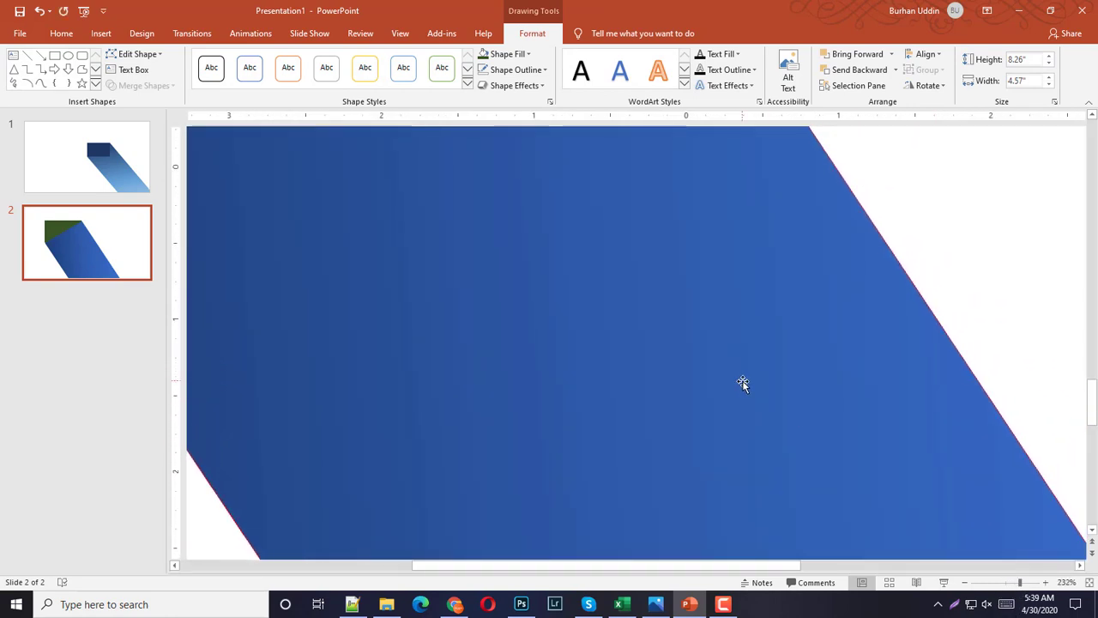
{"action": "scroll", "coordinate": [742, 383], "scroll_direction": "up", "scroll_amount": 2}
{"action": "scroll", "coordinate": [742, 383], "scroll_direction": "up", "scroll_amount": 5}
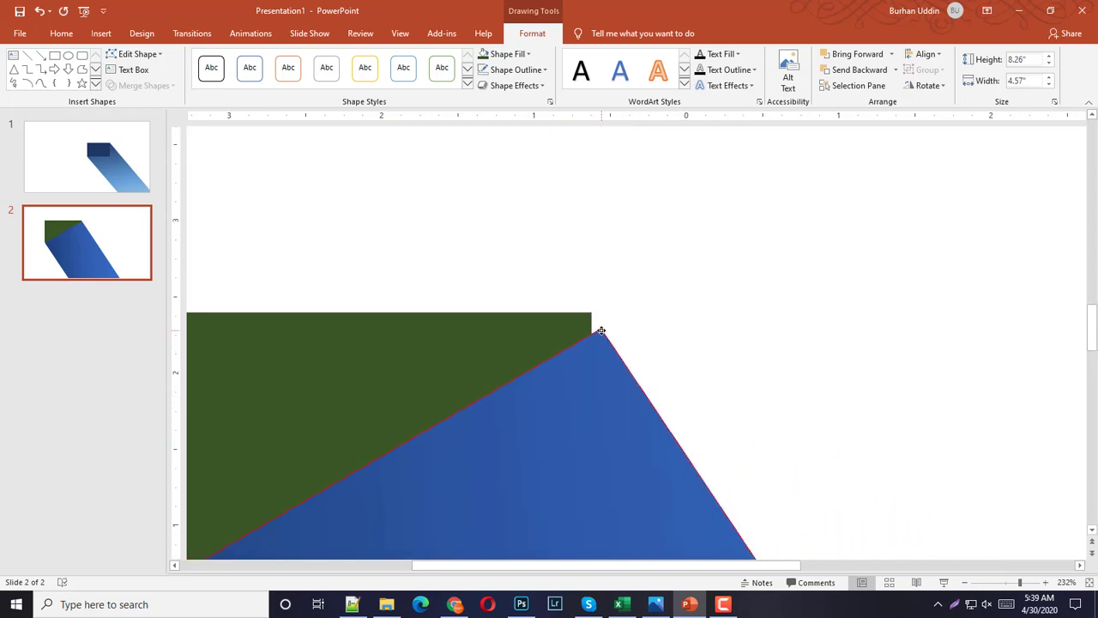
{"action": "left_click", "coordinate": [601, 331]}
{"action": "left_click_drag", "start_coordinate": [601, 331], "coordinate": [591, 315]}
{"action": "left_click", "coordinate": [671, 388]}
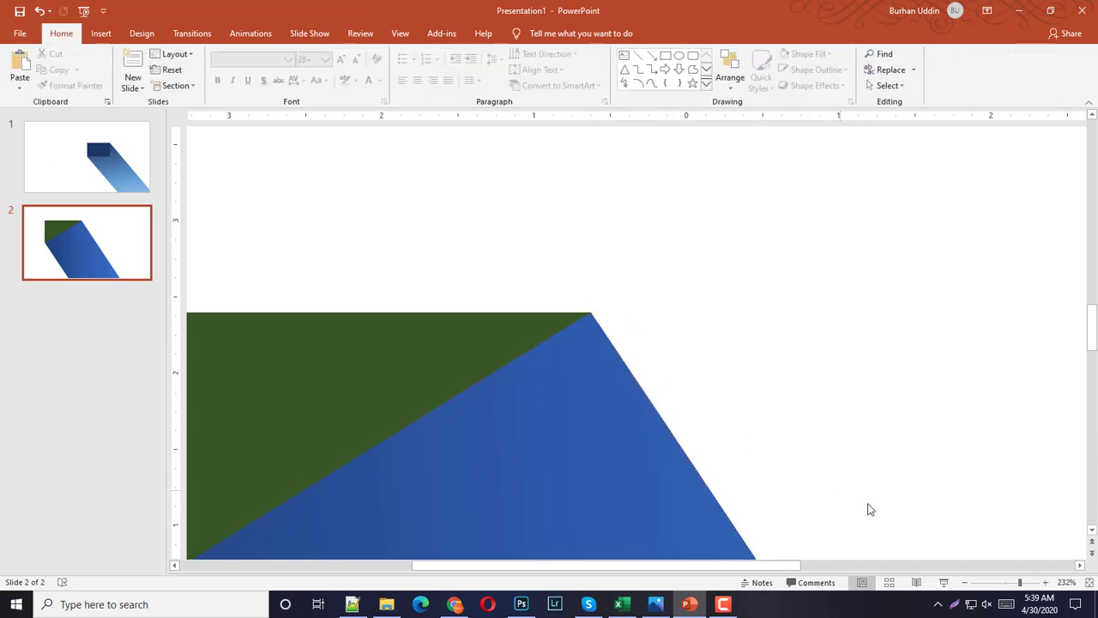
- Send the gradient shape backward so it lies behind the green rectangle
{"action": "left_click", "coordinate": [1005, 583]}
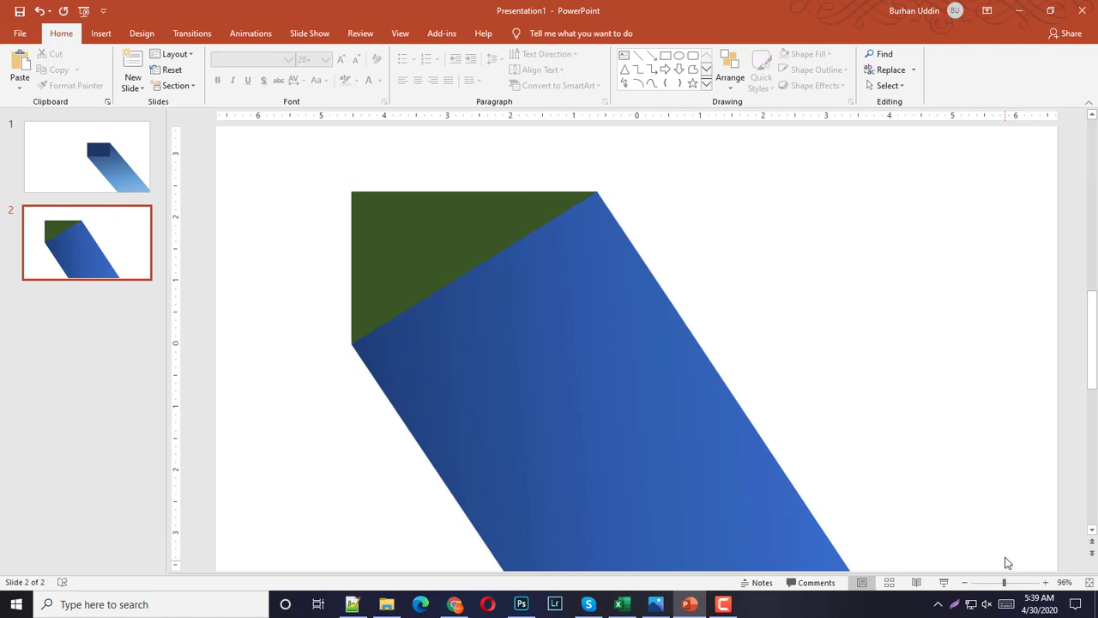
{"action": "left_click", "coordinate": [638, 387]}
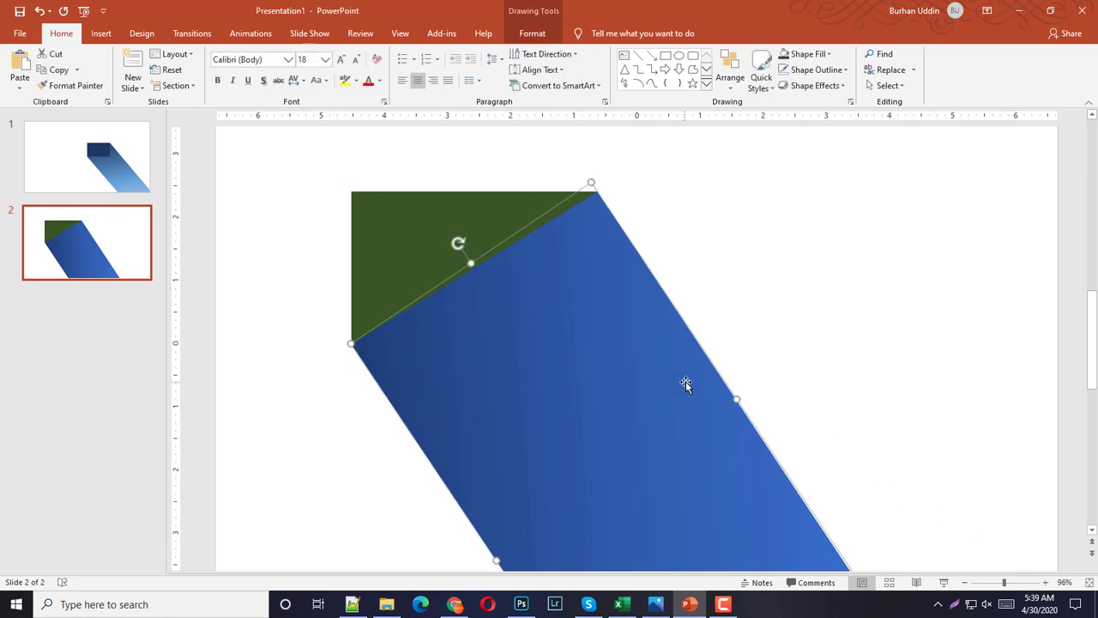
{"action": "left_click", "coordinate": [385, 215]}
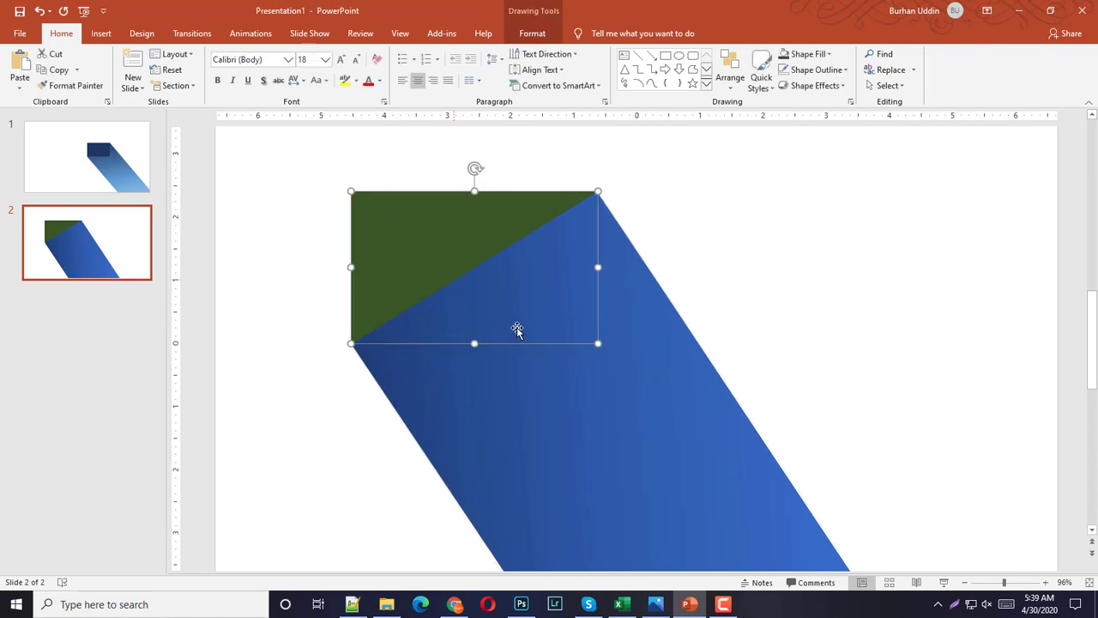
{"action": "left_click", "coordinate": [586, 384]}
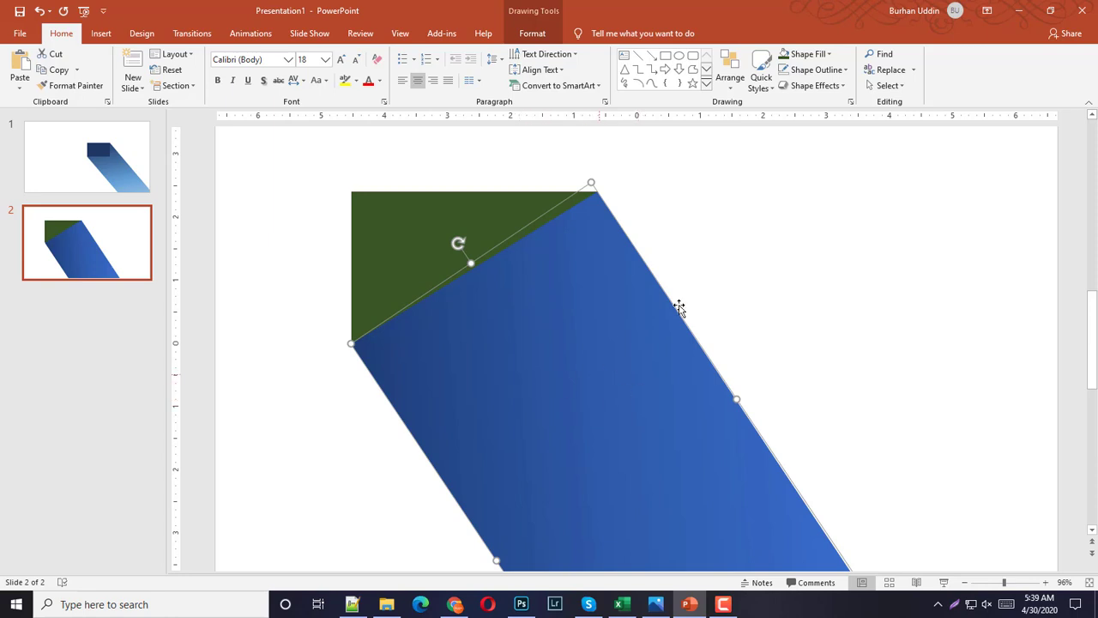
{"action": "left_click", "coordinate": [730, 81]}
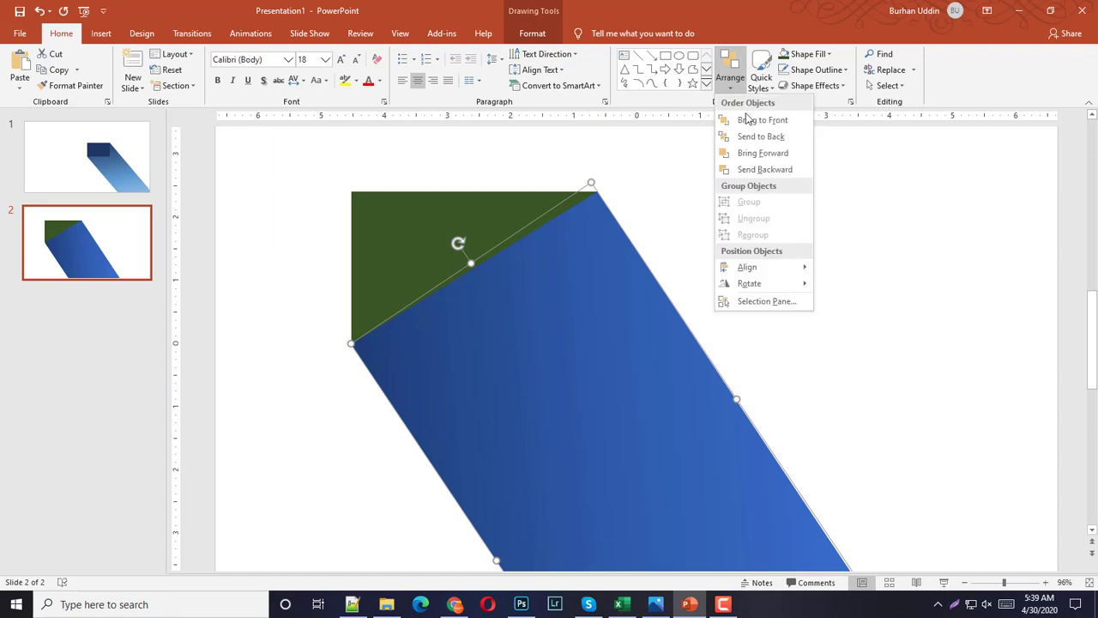
{"action": "left_click", "coordinate": [769, 172]}
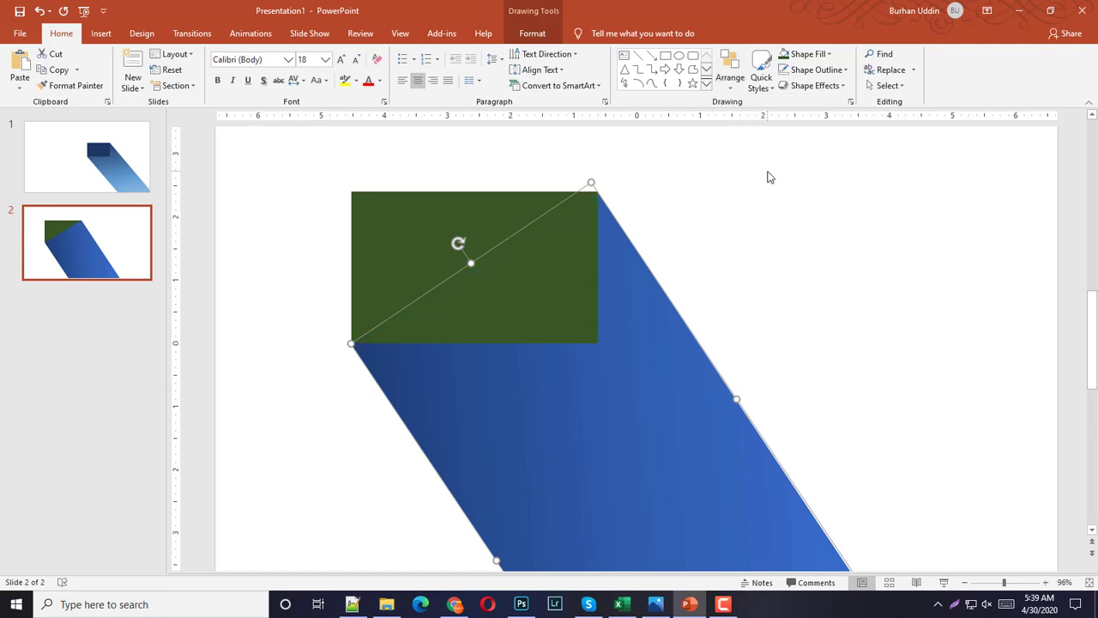
{"action": "left_click", "coordinate": [726, 236]}
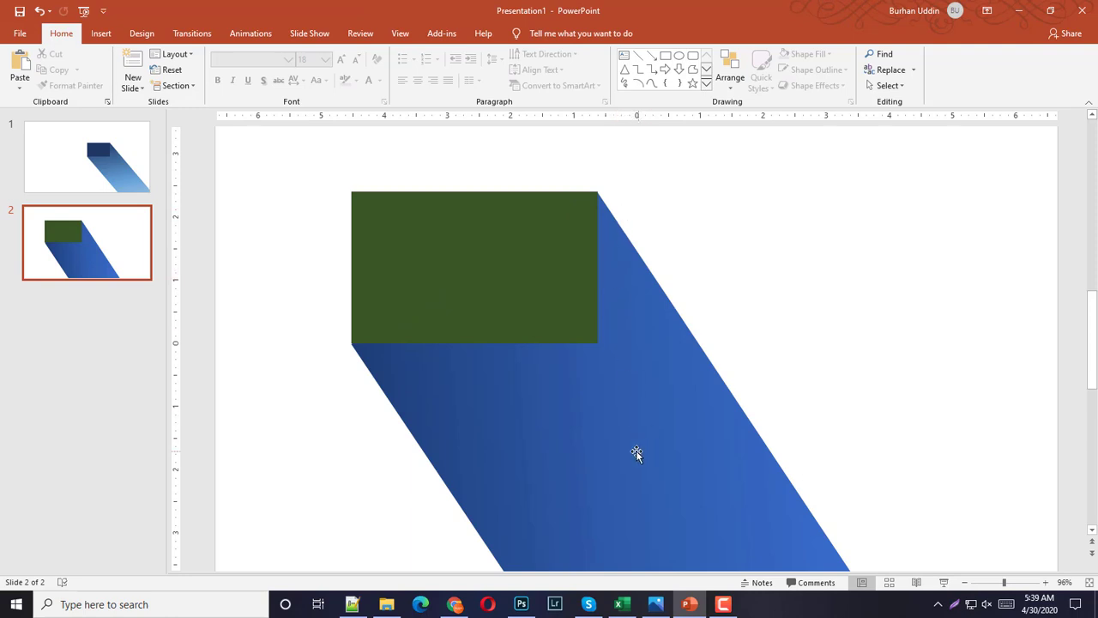
- Open the gradient settings of the shadow shape and color its first gradient stop with the green sampled from the rectangle using the Eyedropper
{"action": "left_click", "coordinate": [589, 425]}
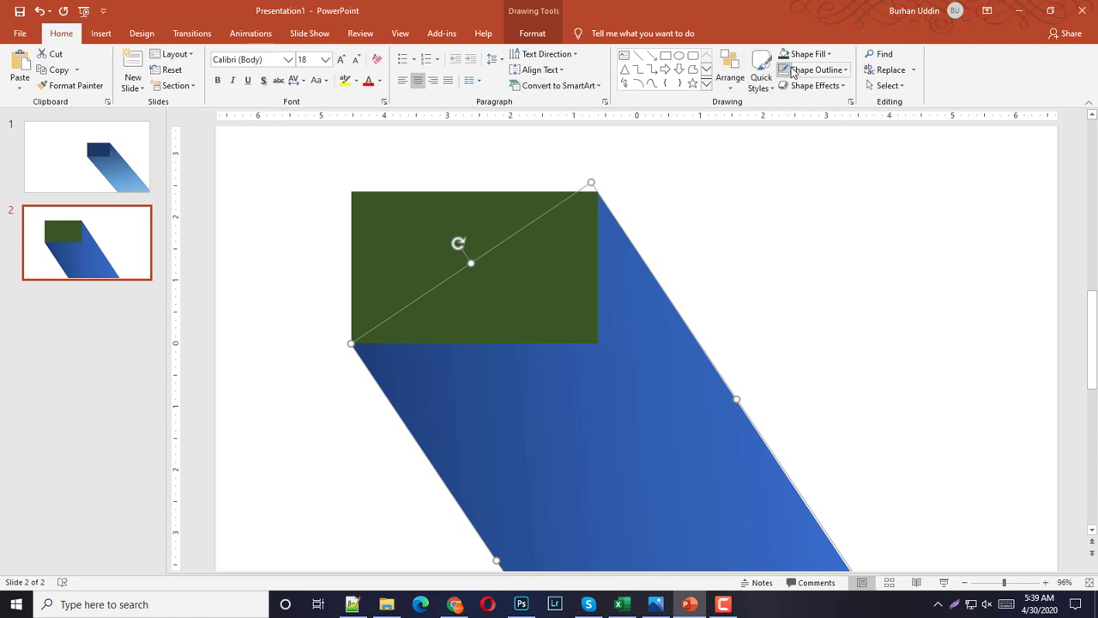
{"action": "left_click", "coordinate": [808, 54]}
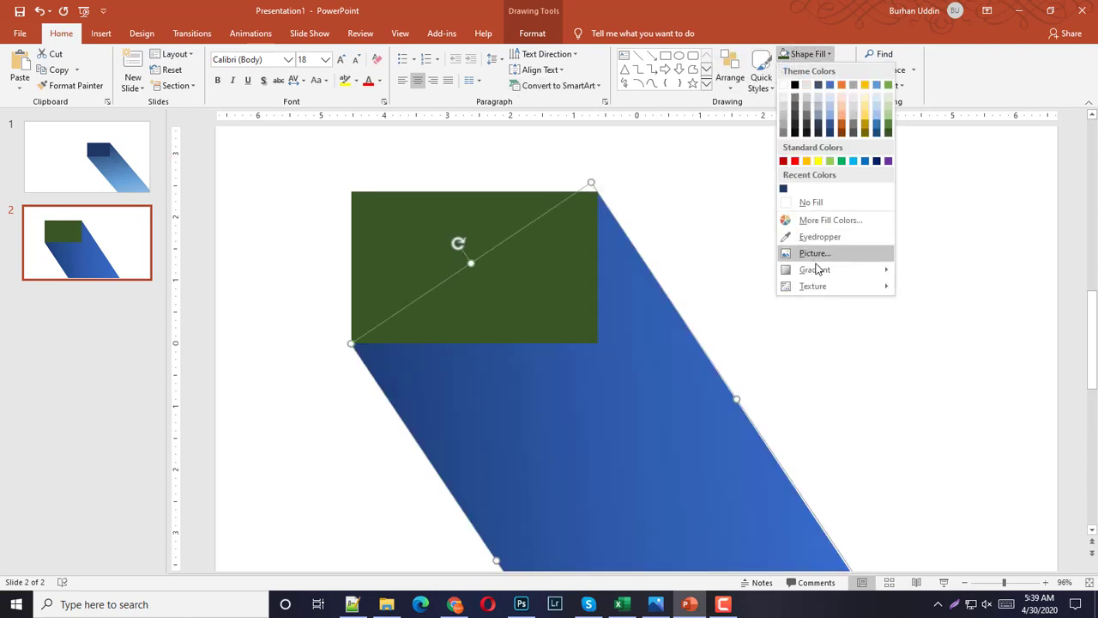
{"action": "mouse_move", "coordinate": [817, 271]}
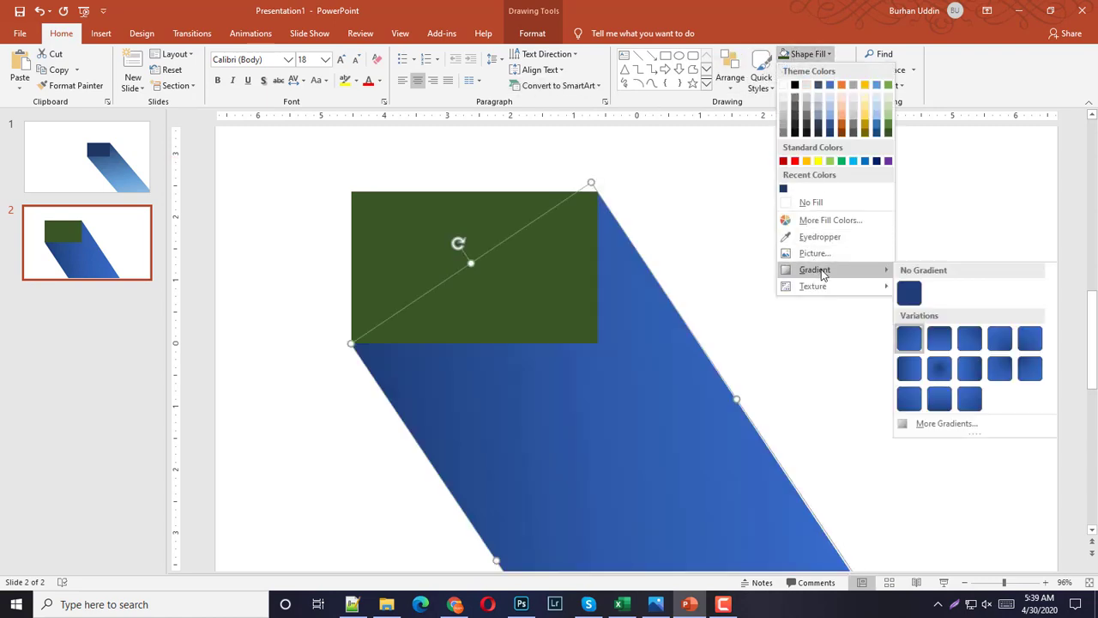
{"action": "left_click", "coordinate": [949, 426]}
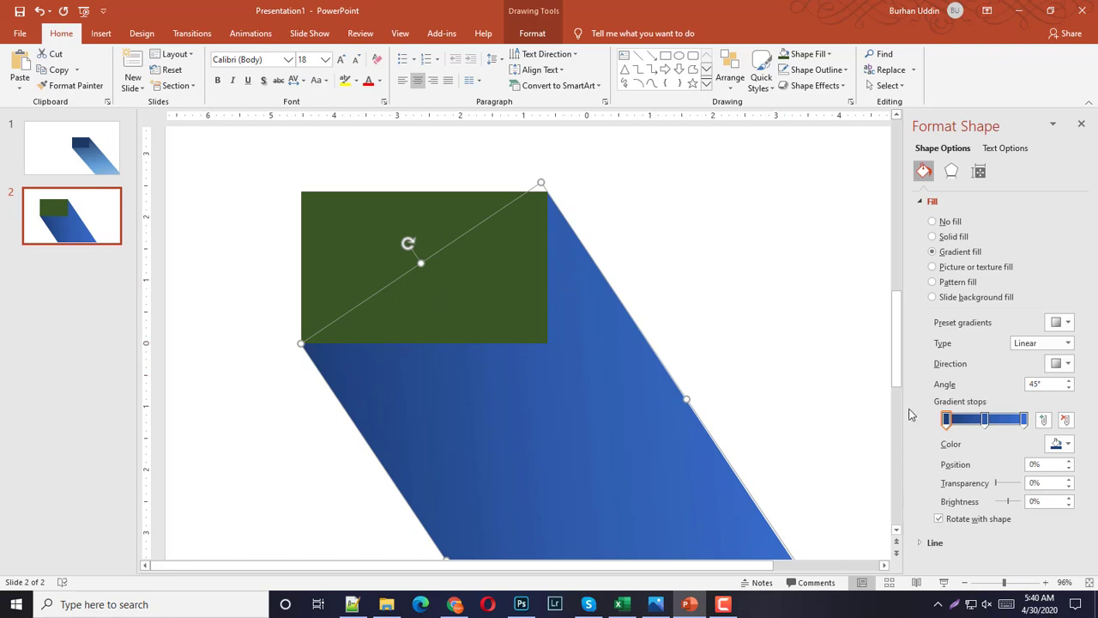
{"action": "left_click", "coordinate": [947, 424]}
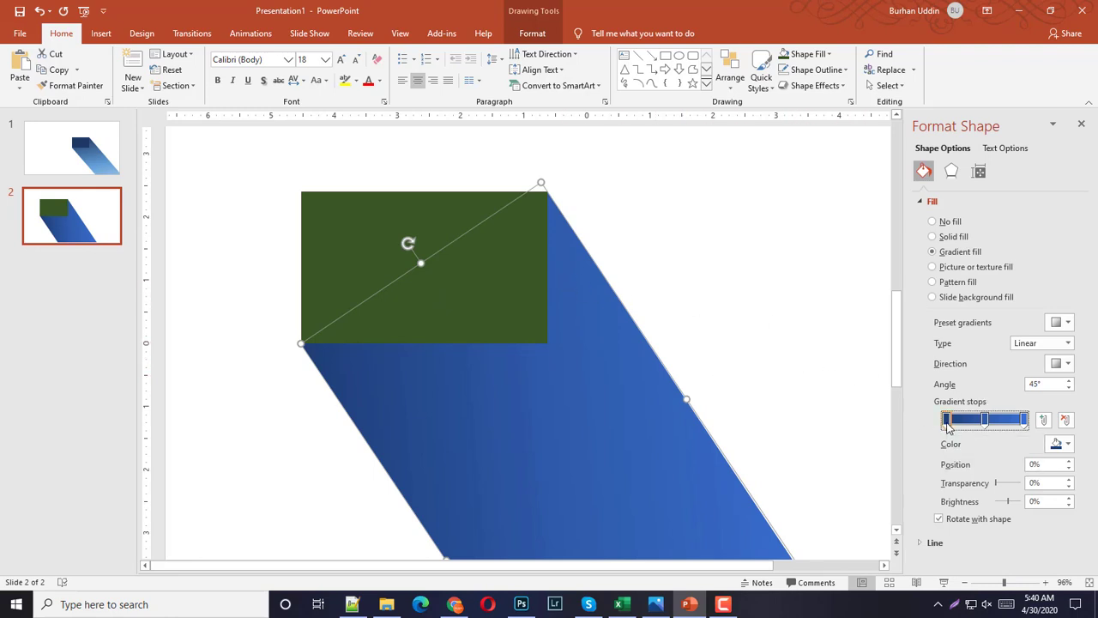
{"action": "left_click", "coordinate": [1059, 443]}
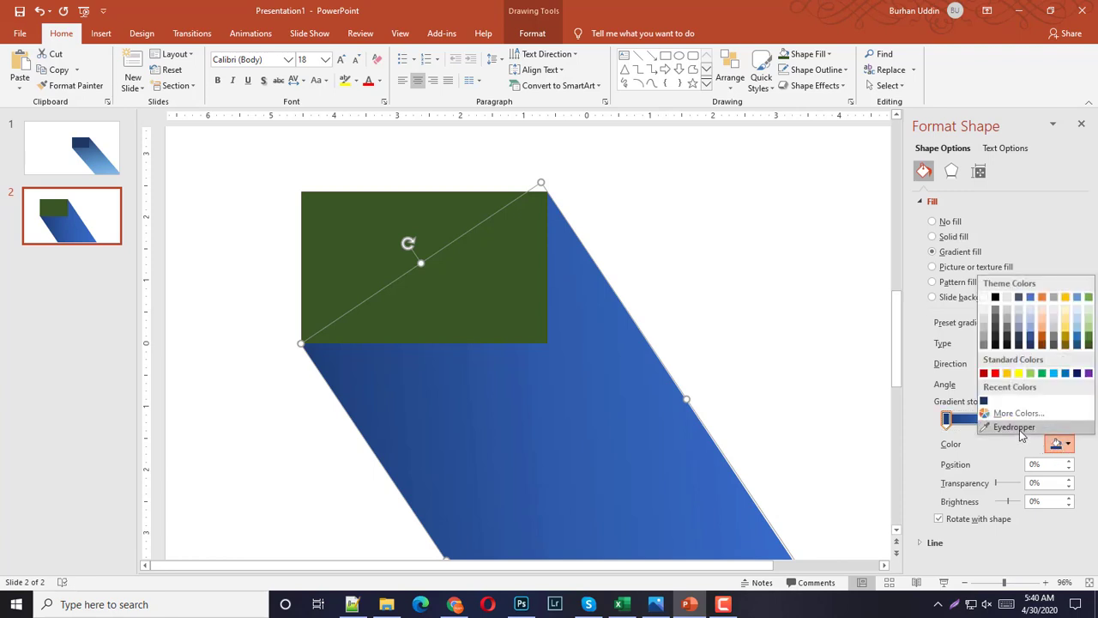
{"action": "left_click", "coordinate": [1020, 428]}
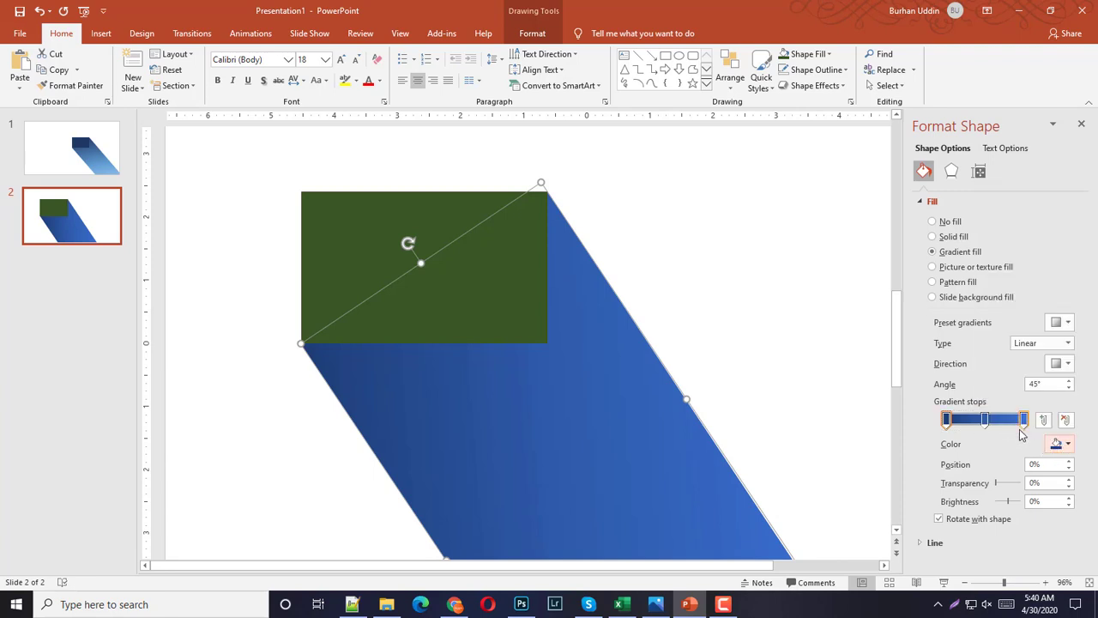
{"action": "left_click", "coordinate": [509, 287]}
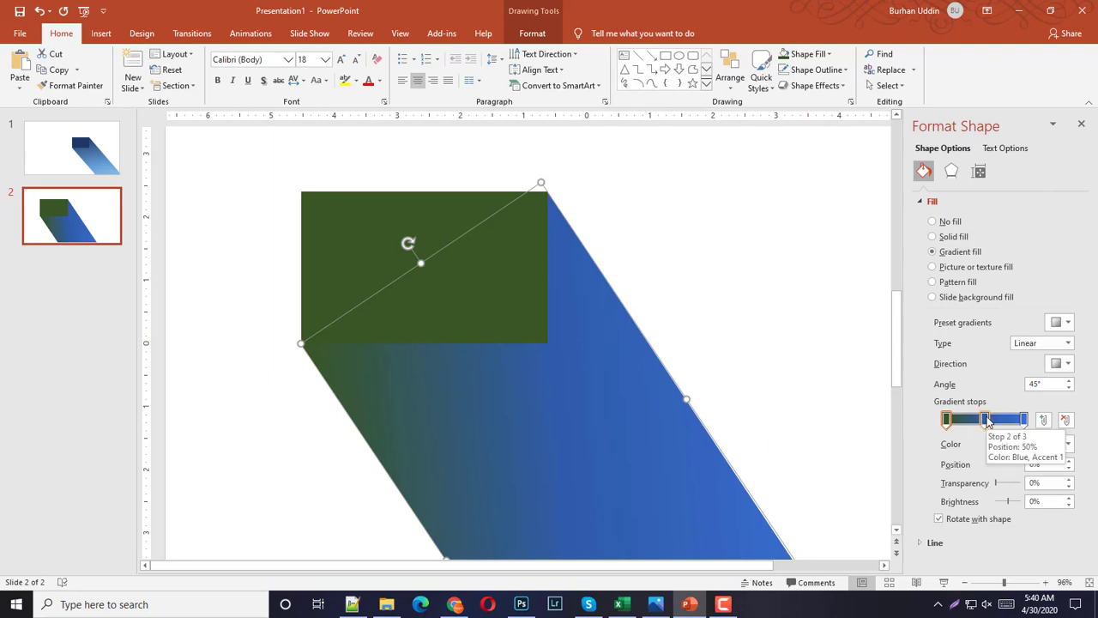
- Sample the green rectangle's color again for the first gradient stop
{"action": "left_click", "coordinate": [1057, 444]}
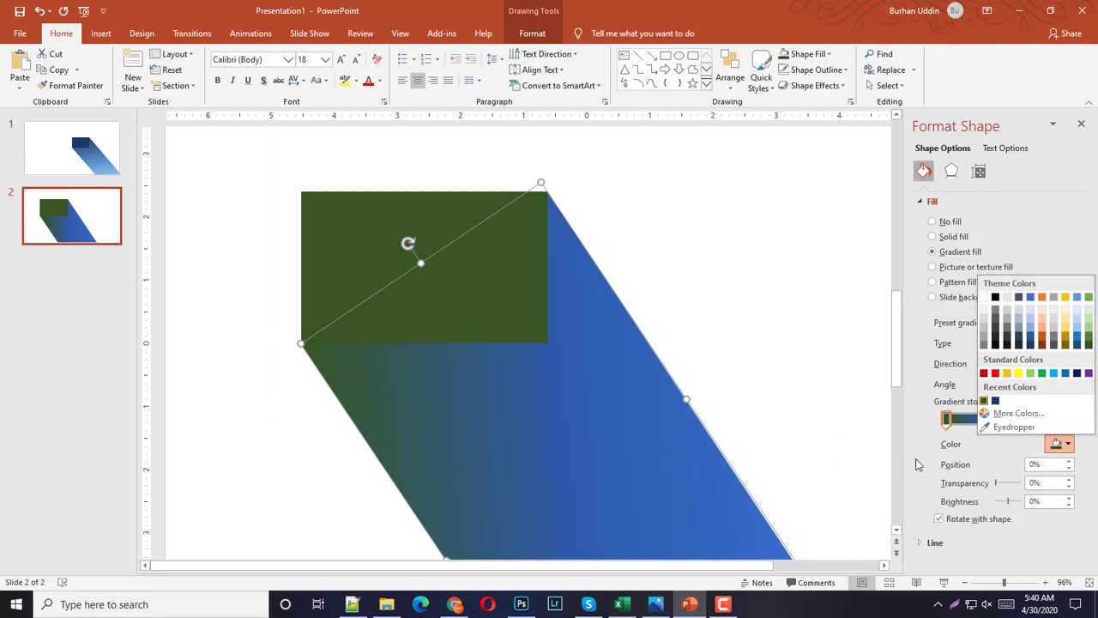
{"action": "left_click", "coordinate": [1015, 427]}
{"action": "left_click", "coordinate": [344, 227]}
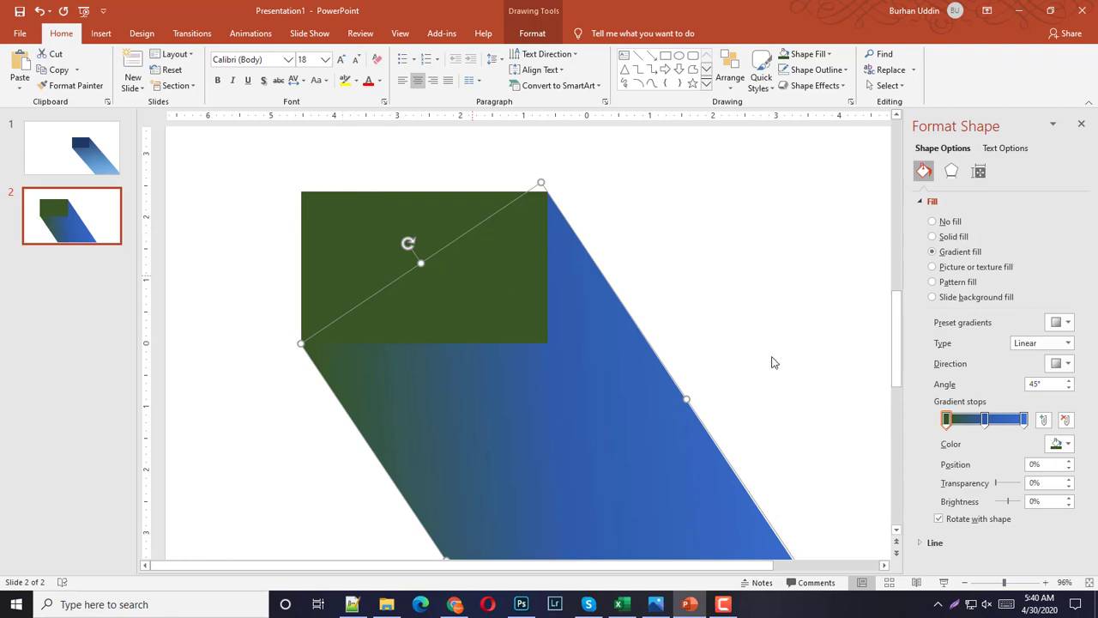
- Darken the first gradient stop's green to #1D2C12 by lowering its luminosity in the custom color settings
{"action": "left_click", "coordinate": [1068, 444]}
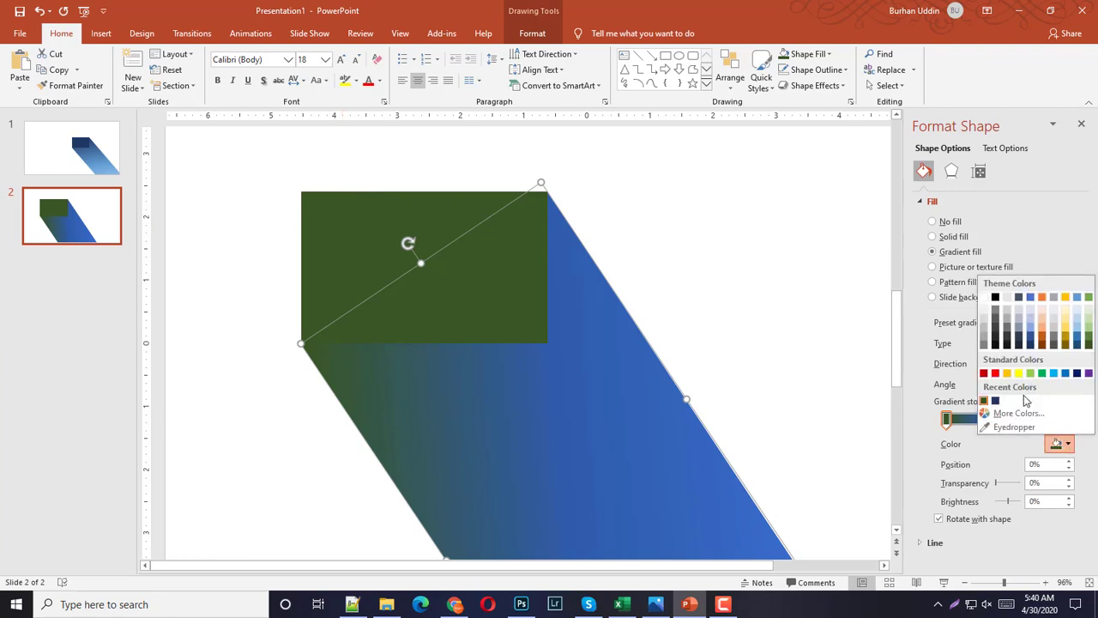
{"action": "left_click", "coordinate": [1017, 415]}
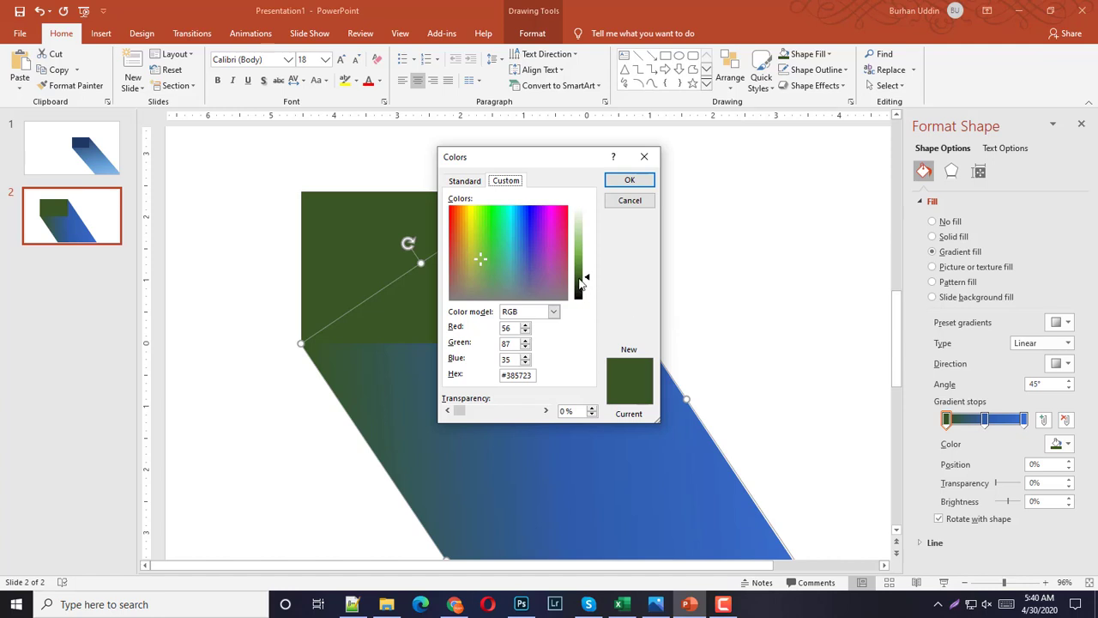
{"action": "left_click_drag", "start_coordinate": [578, 278], "coordinate": [579, 283]}
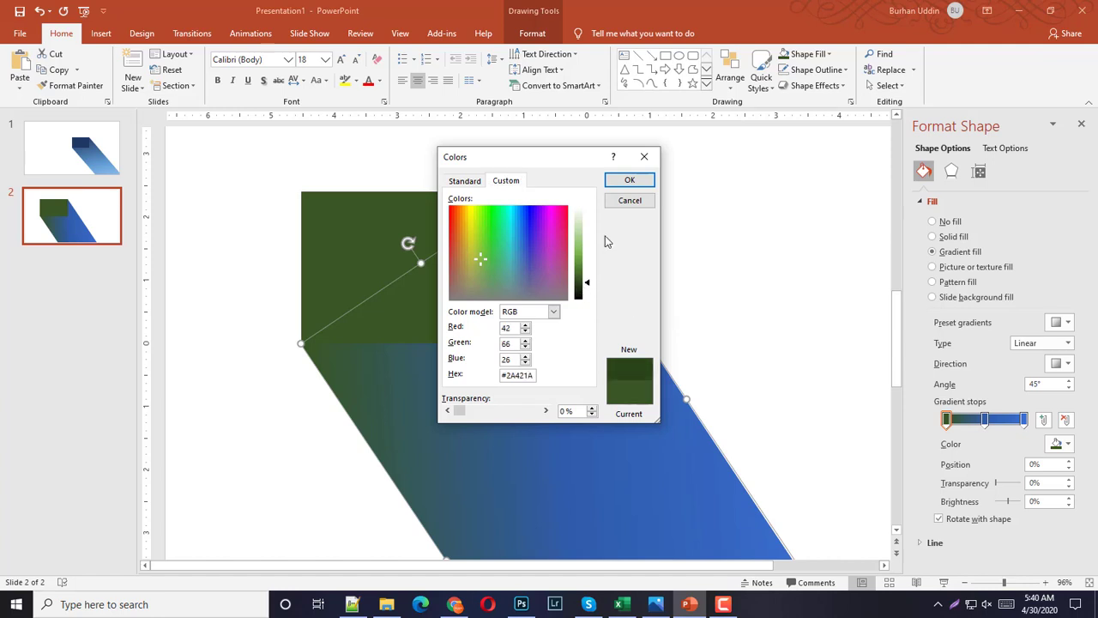
{"action": "left_click", "coordinate": [580, 293]}
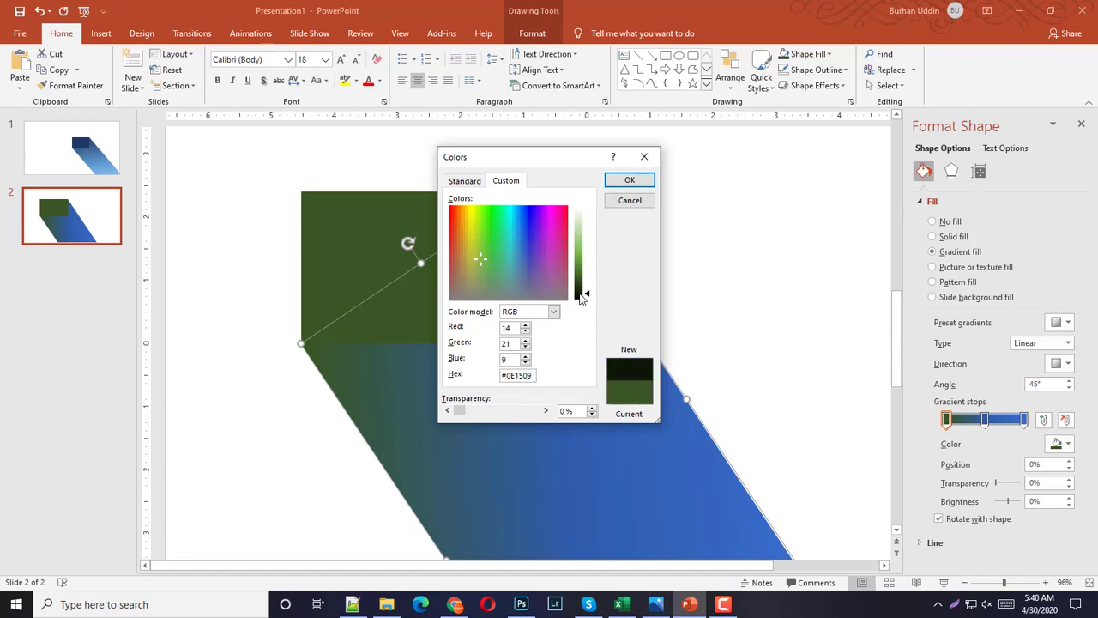
{"action": "left_click_drag", "start_coordinate": [581, 296], "coordinate": [580, 293]}
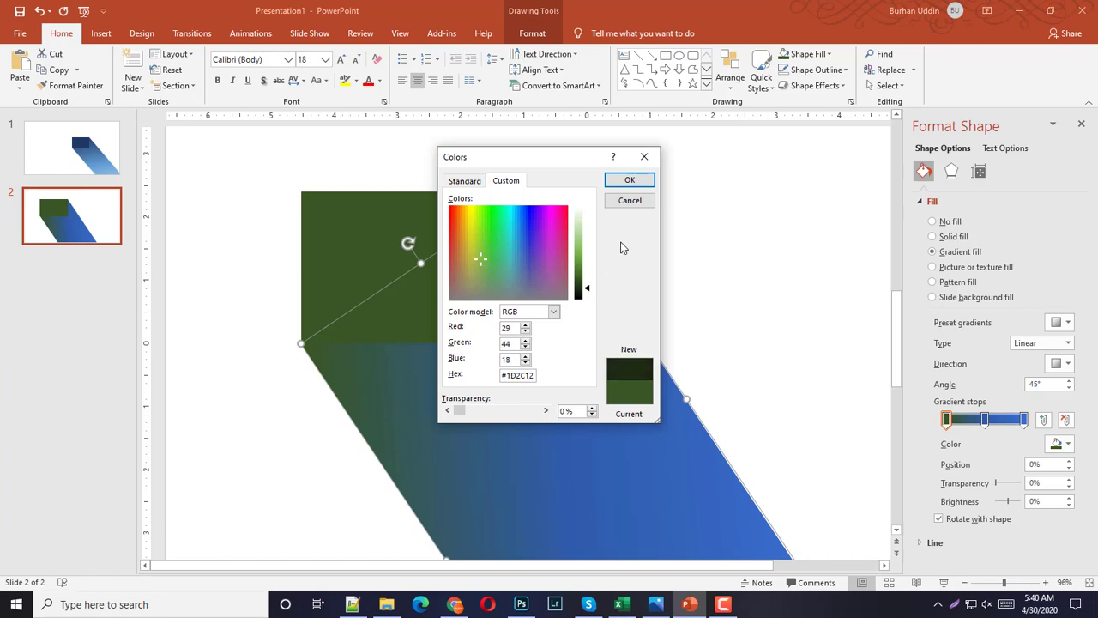
{"action": "left_click", "coordinate": [627, 180]}
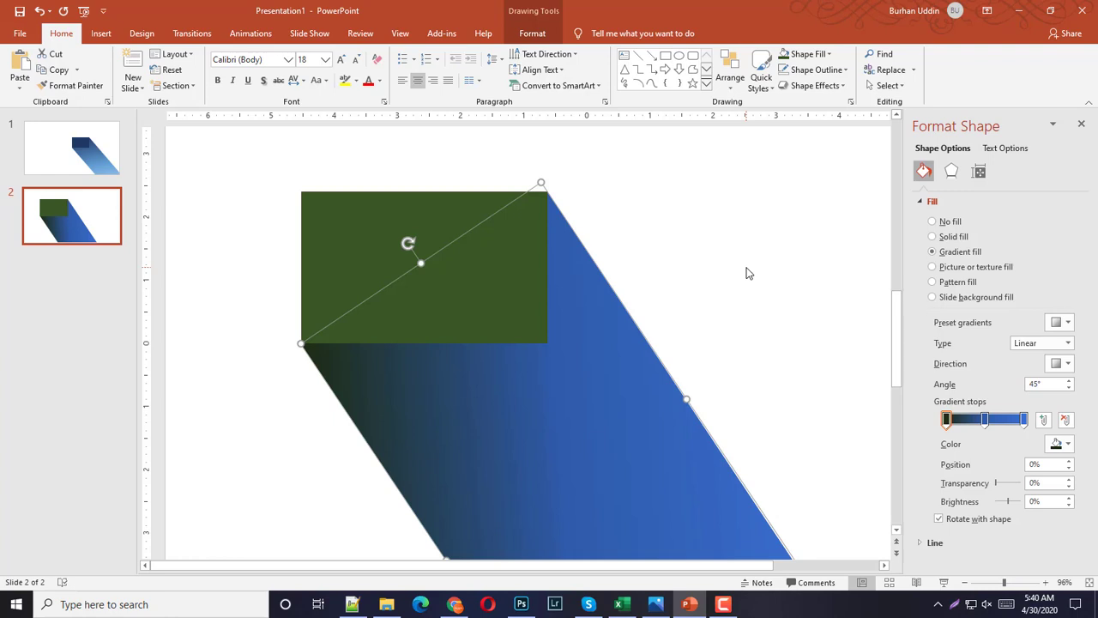
- Color the middle gradient stop with the green sampled from the rectangle using the Eyedropper and lighten it to #4D7830
{"action": "left_click", "coordinate": [983, 419]}
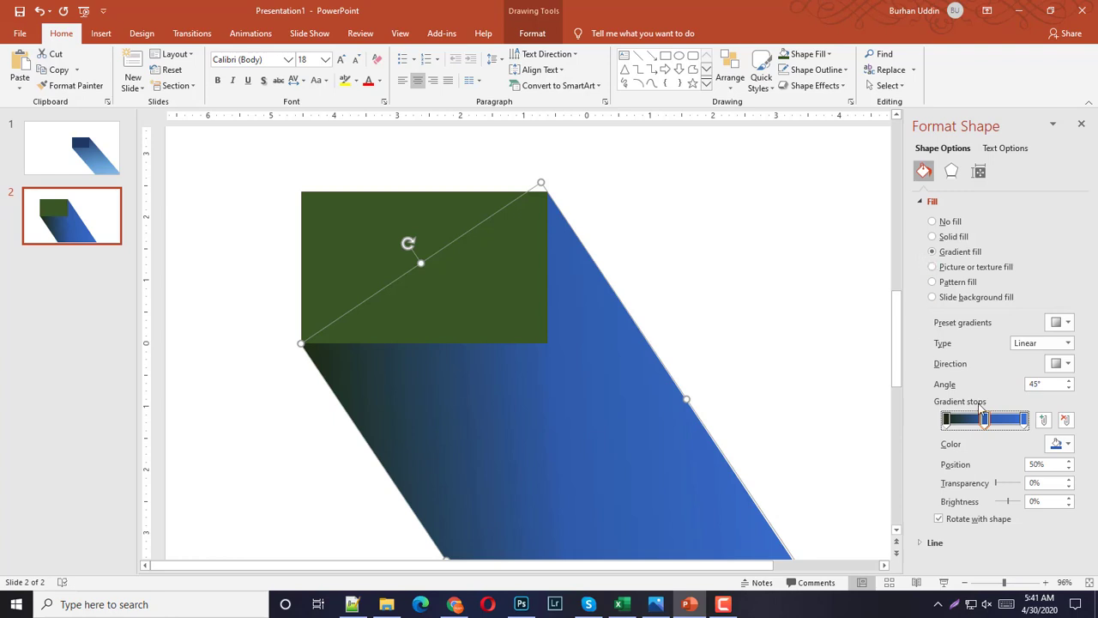
{"action": "left_click", "coordinate": [1067, 444]}
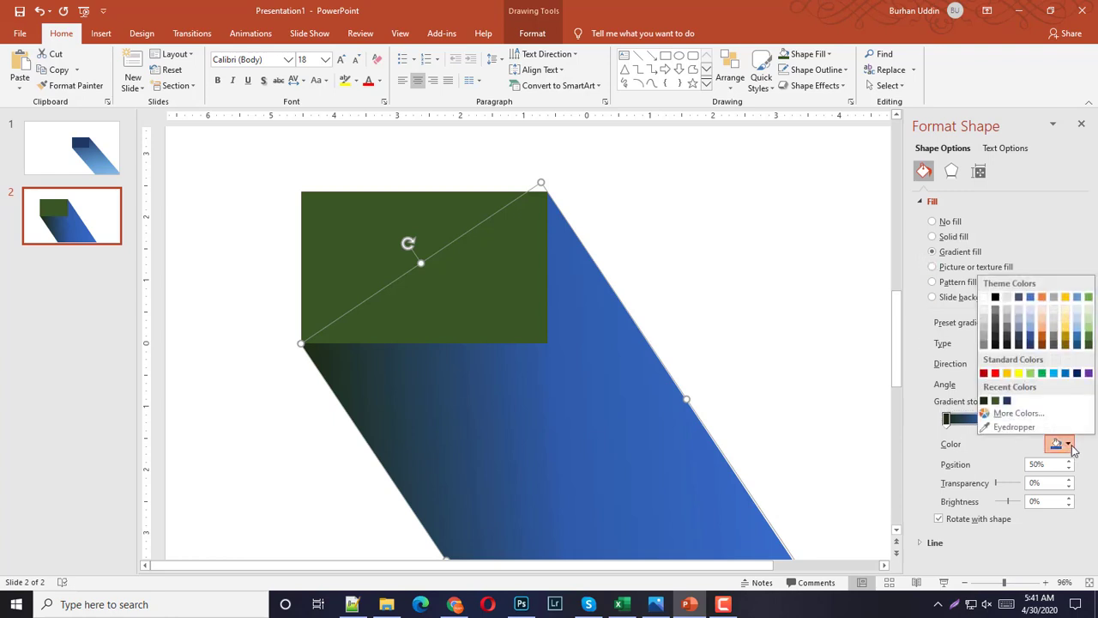
{"action": "left_click", "coordinate": [1042, 426]}
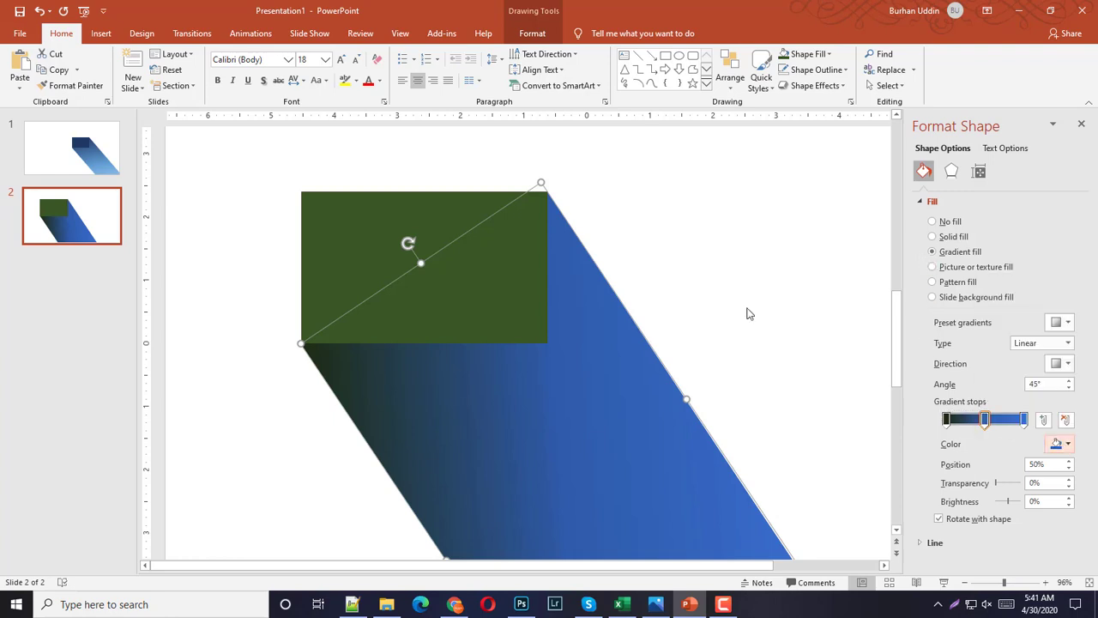
{"action": "left_click", "coordinate": [433, 206]}
{"action": "left_click", "coordinate": [1068, 444]}
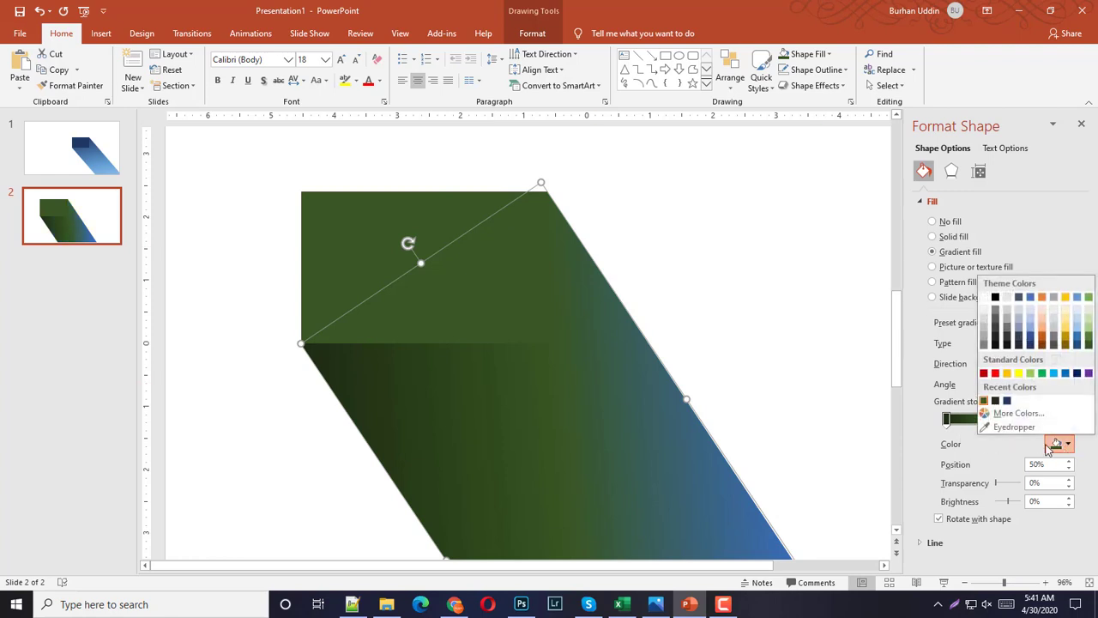
{"action": "left_click", "coordinate": [1018, 412]}
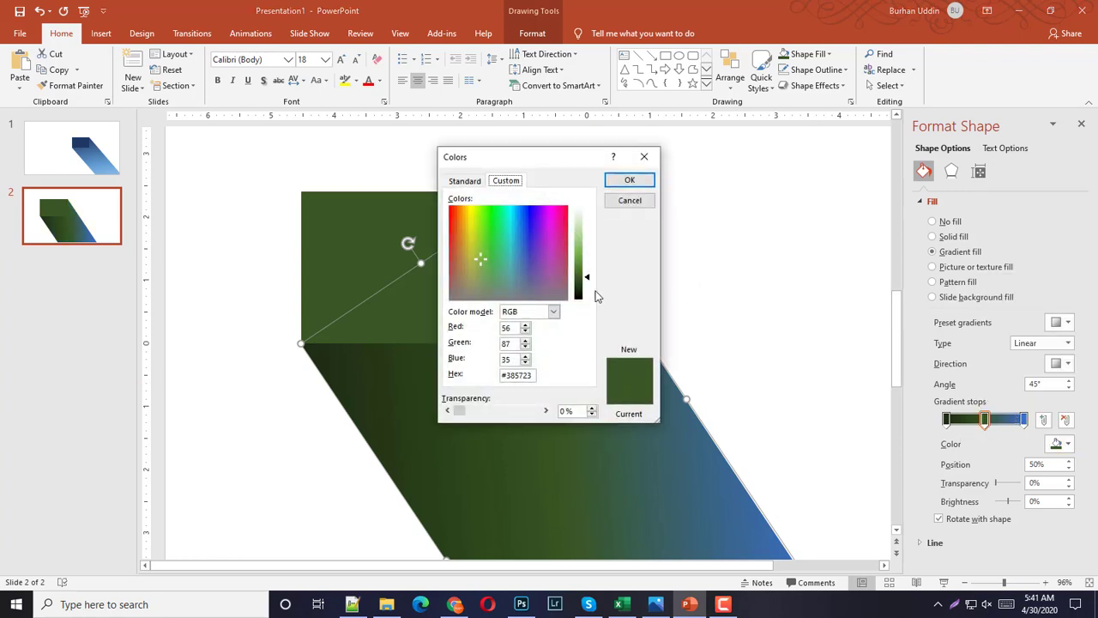
{"action": "left_click_drag", "start_coordinate": [587, 277], "coordinate": [588, 270]}
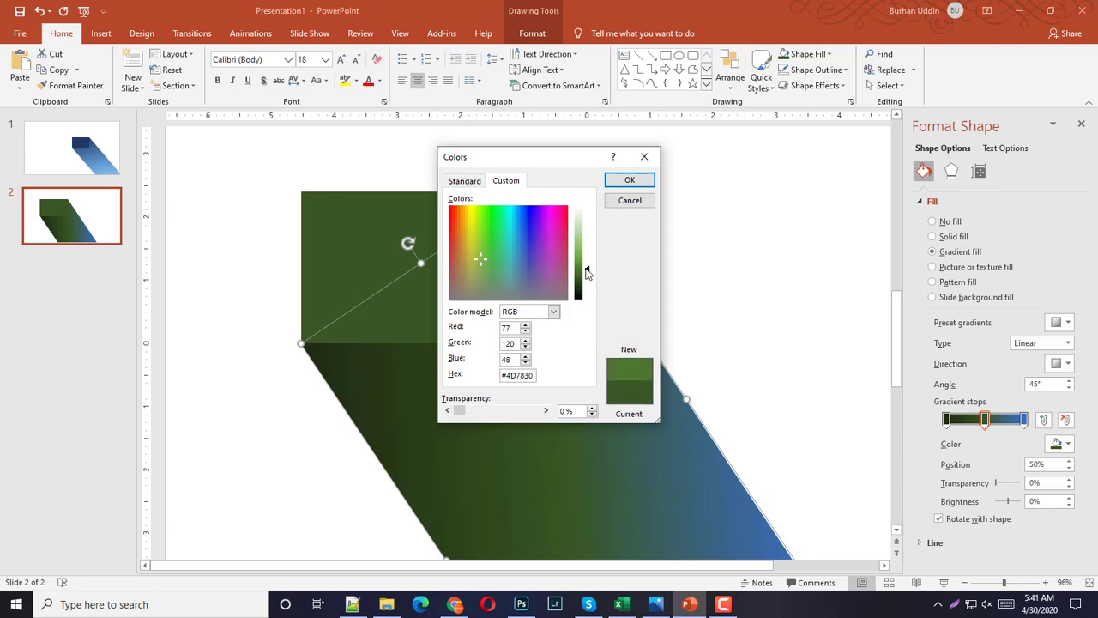
{"action": "left_click", "coordinate": [628, 181]}
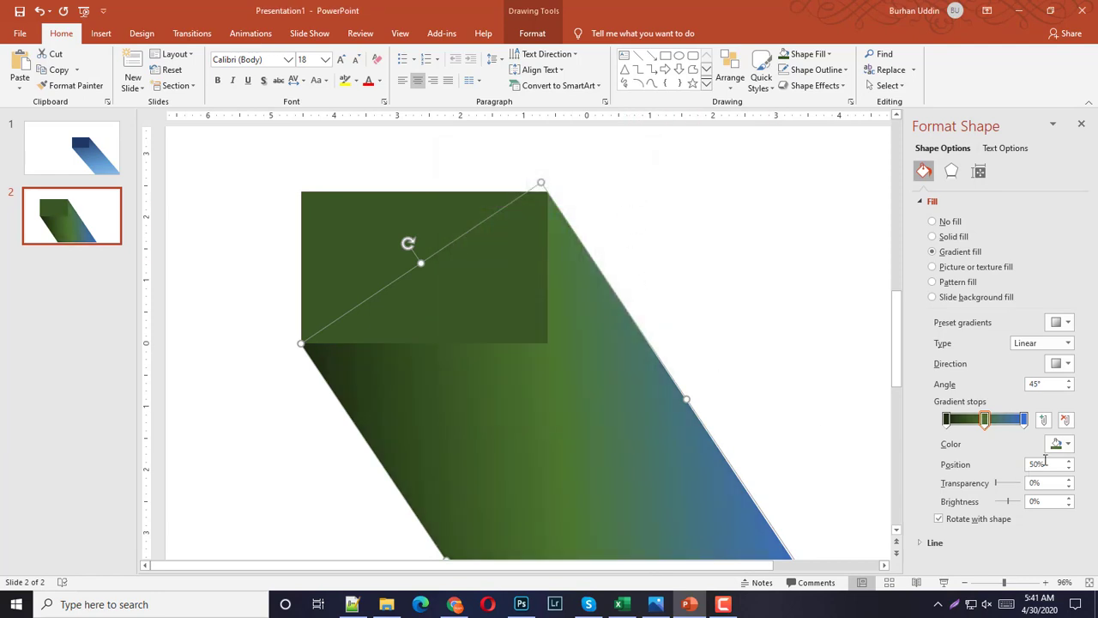
- Try to sample the rectangle's green for the last gradient stop with the Eyedropper
{"action": "left_click", "coordinate": [1024, 421]}
{"action": "left_click", "coordinate": [1068, 444]}
{"action": "left_click", "coordinate": [944, 495]}
{"action": "left_click", "coordinate": [439, 244]}
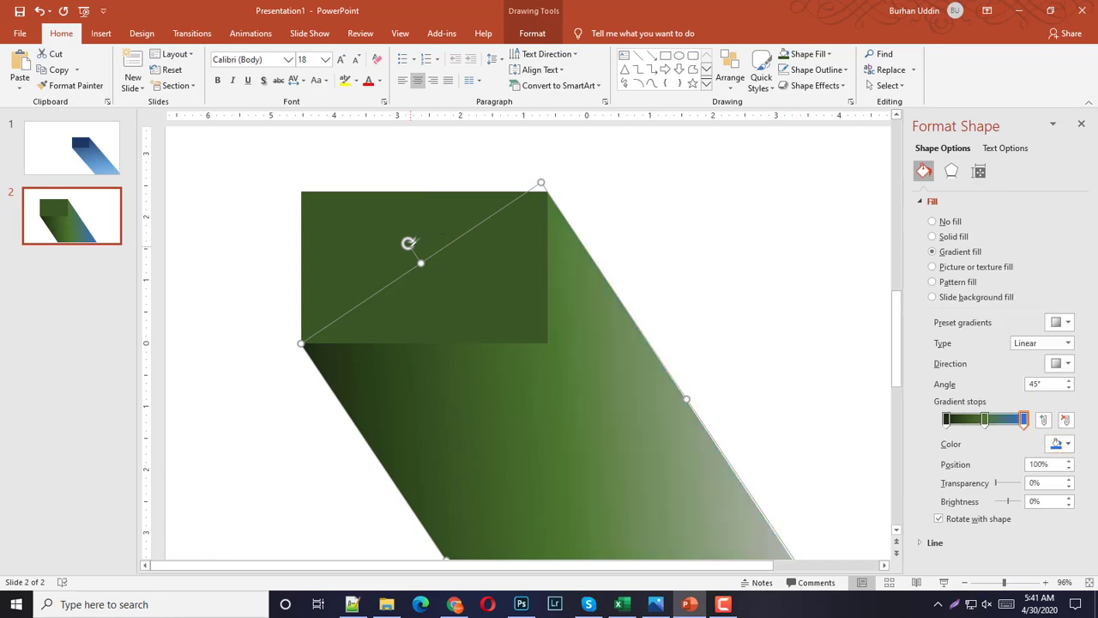
- Resample the rectangle's green for the last gradient stop with the Eyedropper and lighten it to #9CCA7C
{"action": "left_click", "coordinate": [1057, 446]}
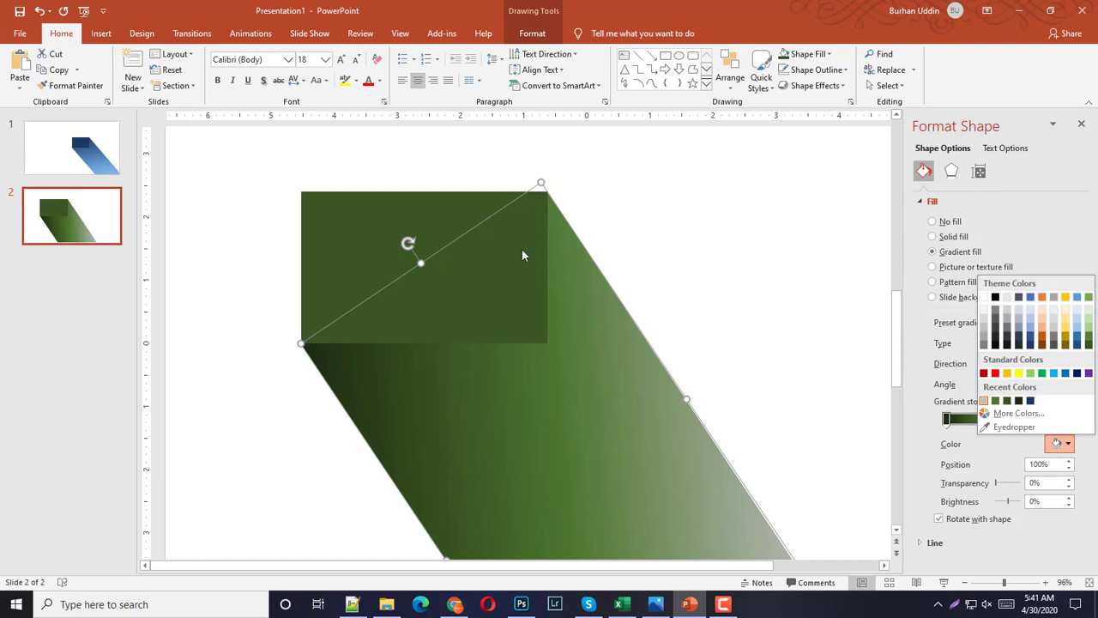
{"action": "left_click", "coordinate": [1019, 426]}
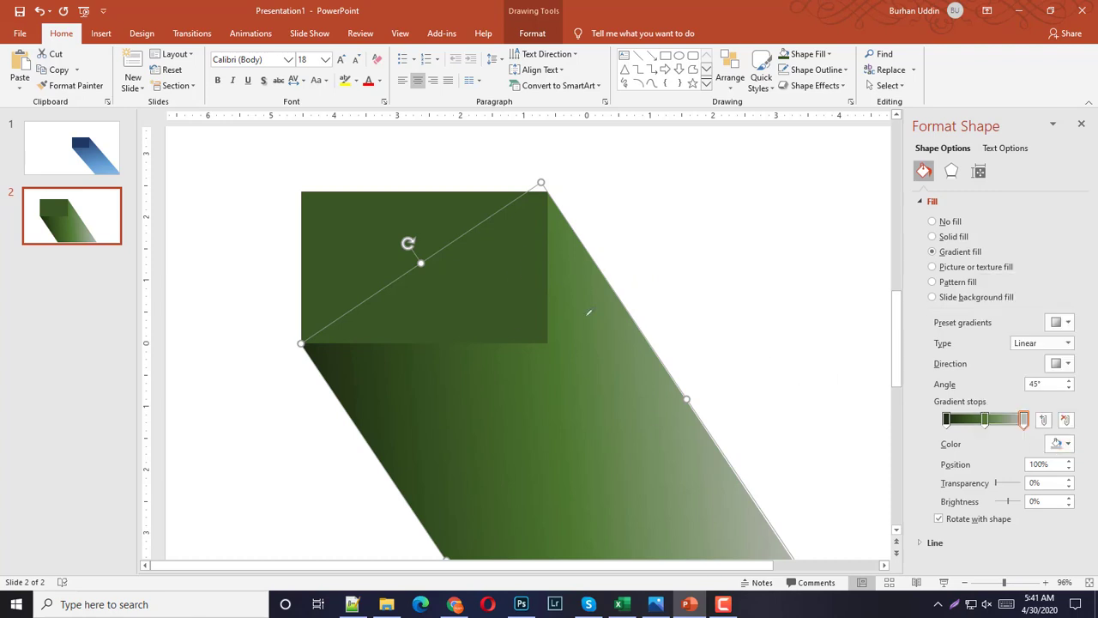
{"action": "left_click", "coordinate": [494, 275]}
{"action": "left_click", "coordinate": [1057, 444]}
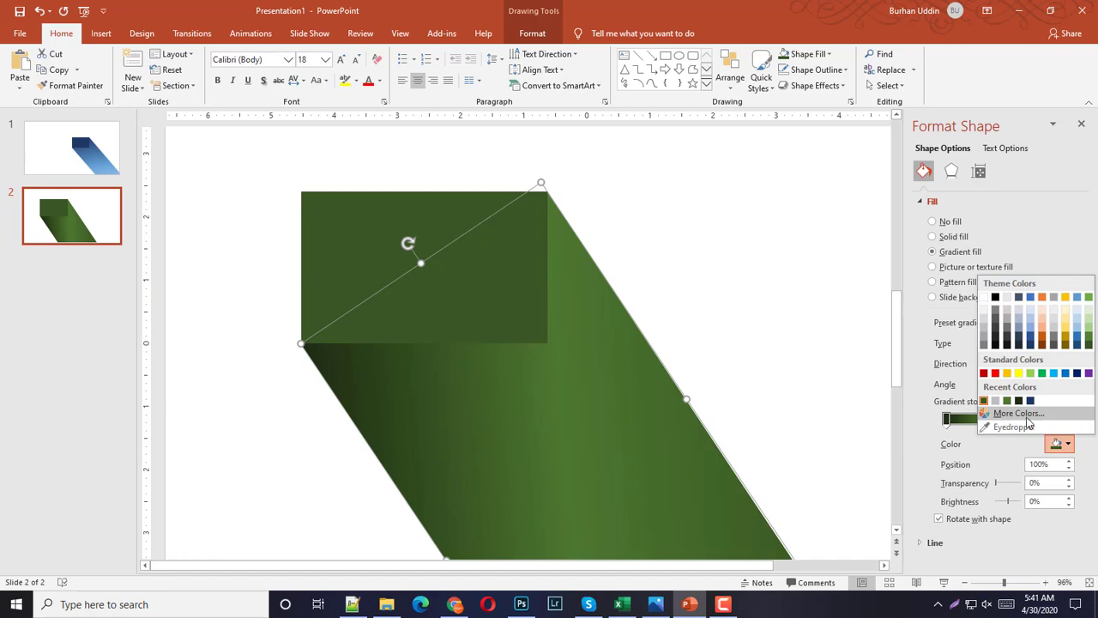
{"action": "left_click", "coordinate": [1018, 414]}
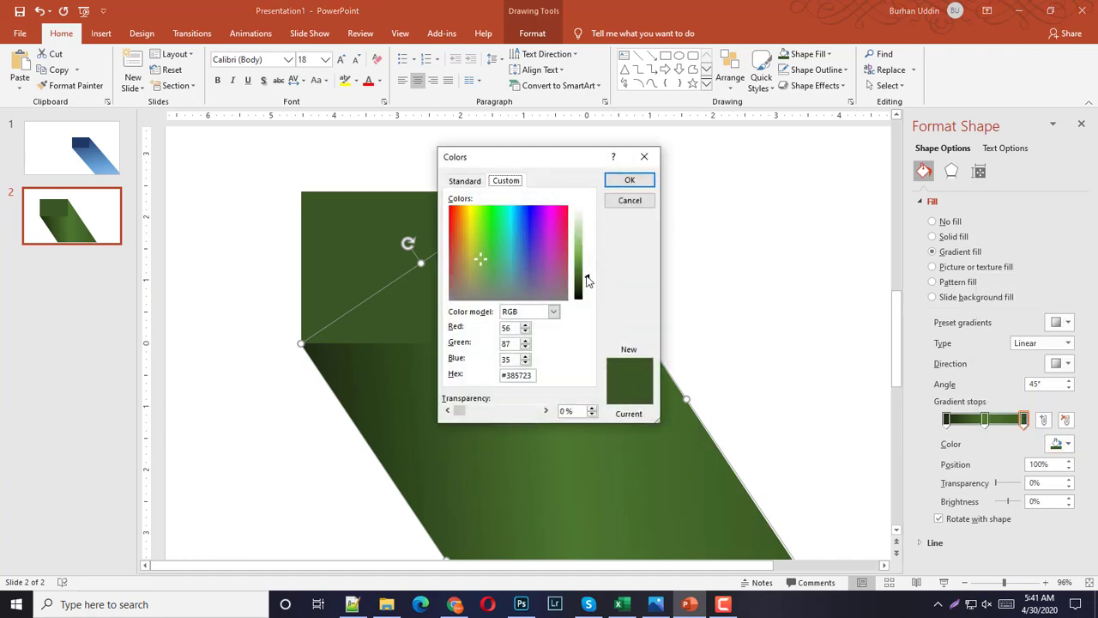
{"action": "left_click_drag", "start_coordinate": [586, 280], "coordinate": [586, 246]}
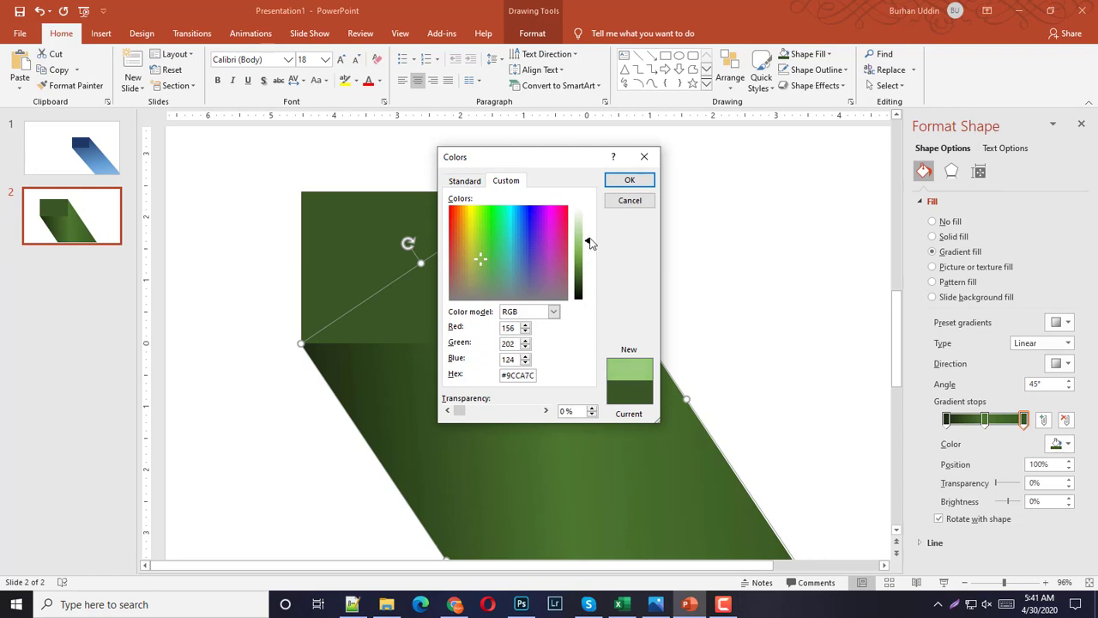
{"action": "left_click", "coordinate": [630, 180]}
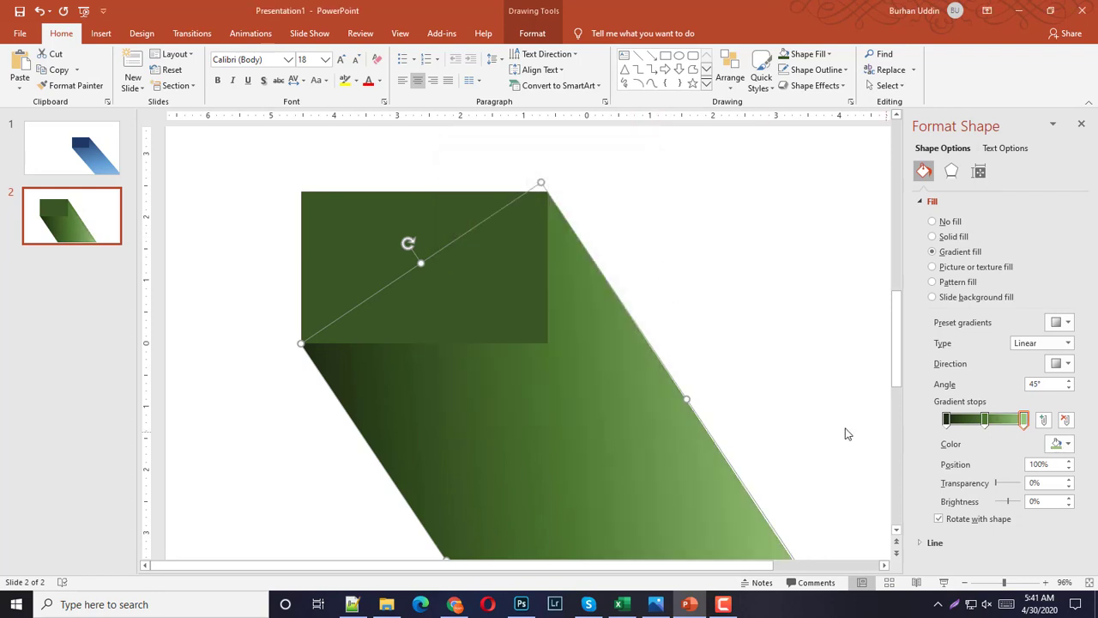
{"action": "left_click_drag", "start_coordinate": [899, 353], "coordinate": [898, 379]}
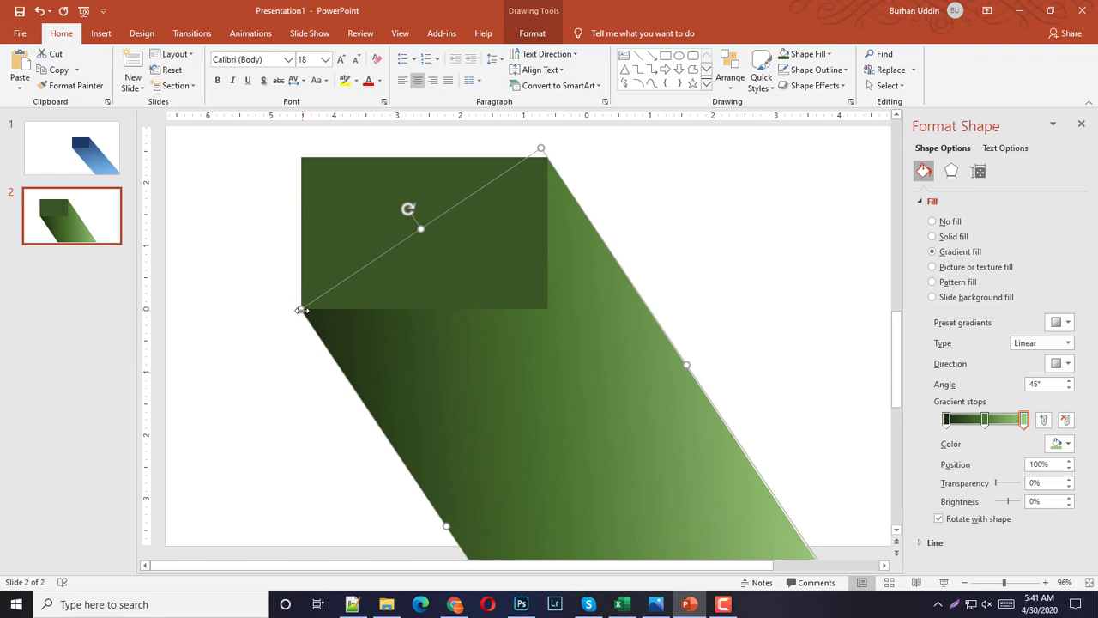
{"action": "left_click", "coordinate": [1034, 381]}
{"action": "left_click", "coordinate": [1053, 344]}
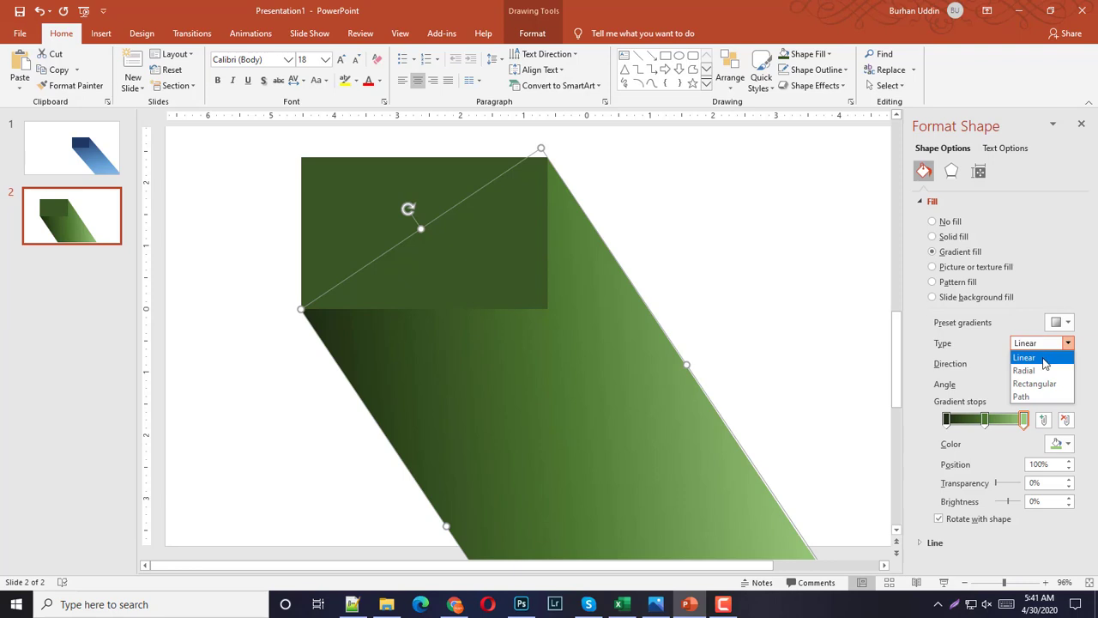
{"action": "left_click", "coordinate": [1045, 364]}
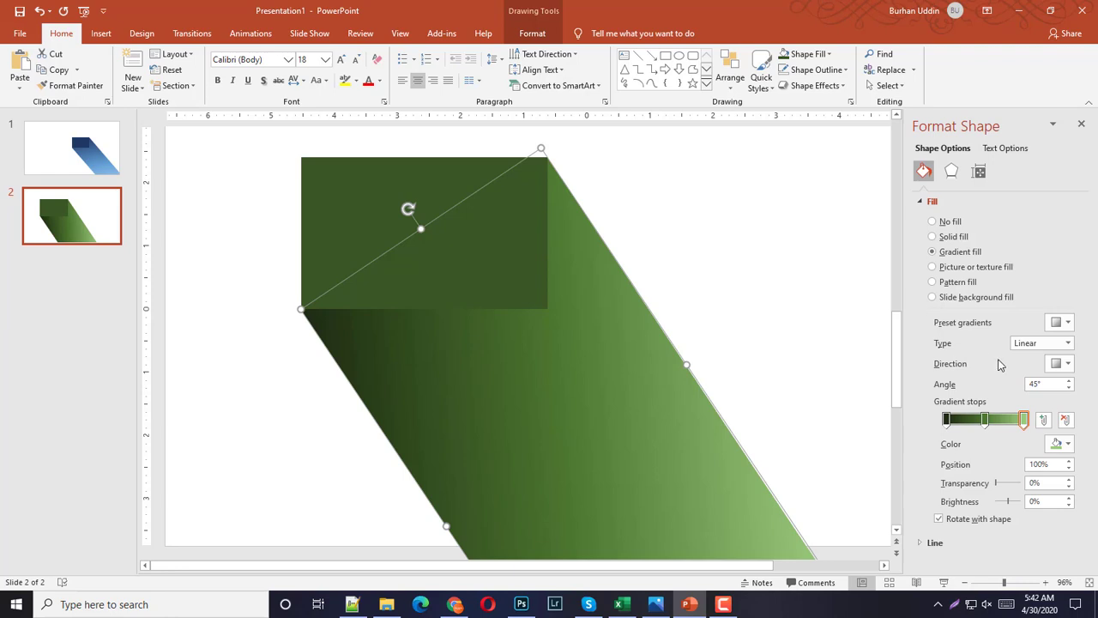
- Set the angle of the shadow shape's linear gradient to 90°
{"action": "left_click", "coordinate": [1069, 381]}
{"action": "left_click", "coordinate": [1069, 382]}
{"action": "left_click", "coordinate": [1068, 382]}
{"action": "left_click", "coordinate": [1069, 382]}
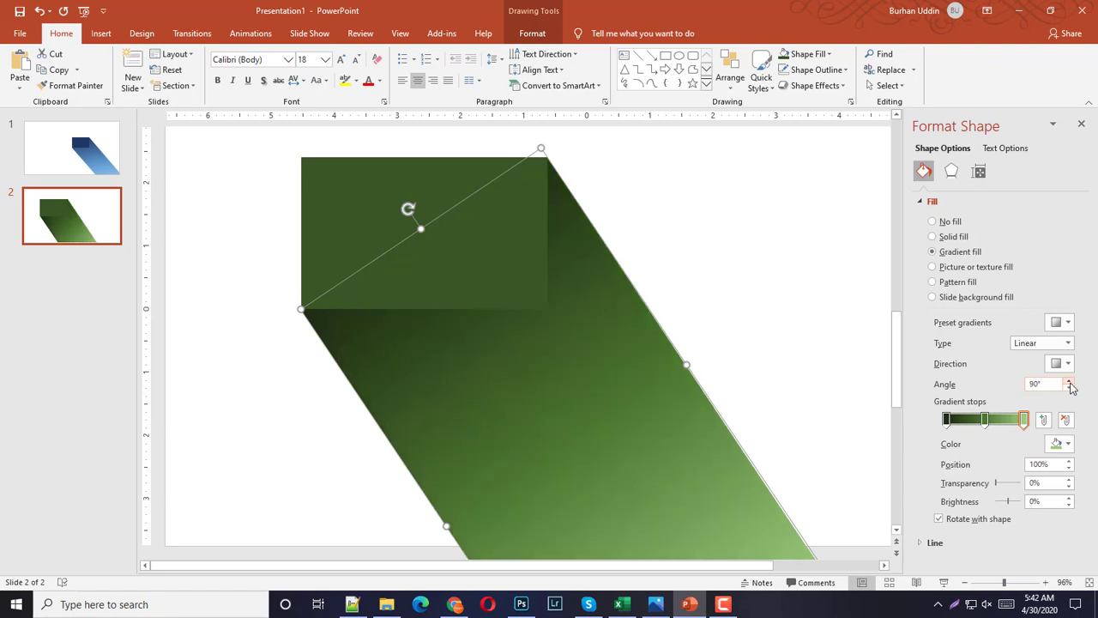
{"action": "left_click", "coordinate": [1070, 383]}
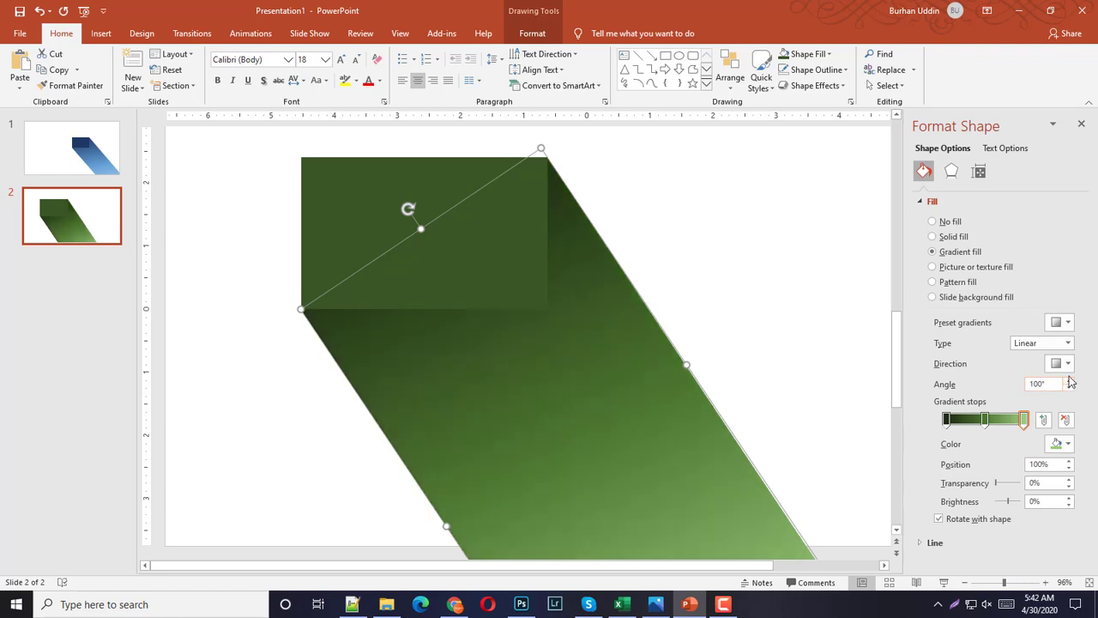
{"action": "left_click", "coordinate": [1069, 389]}
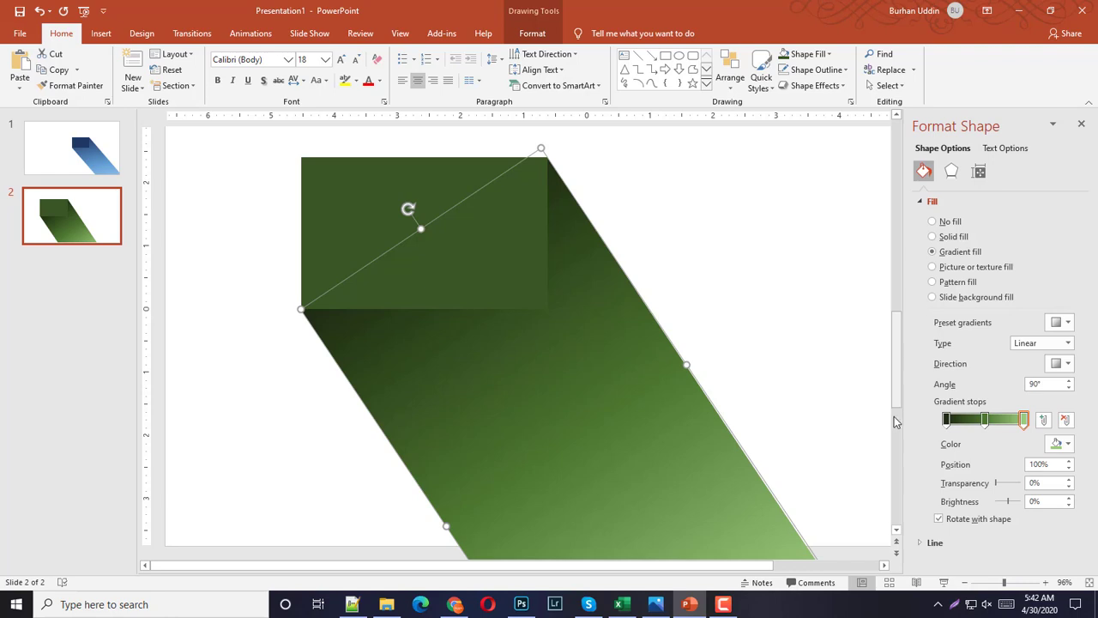
- Remove the light green end stop from the shadow's gradient, set the remaining mid-green stop's position to 94%, and close the shape formatting
{"action": "left_click_drag", "start_coordinate": [1023, 419], "coordinate": [1020, 462]}
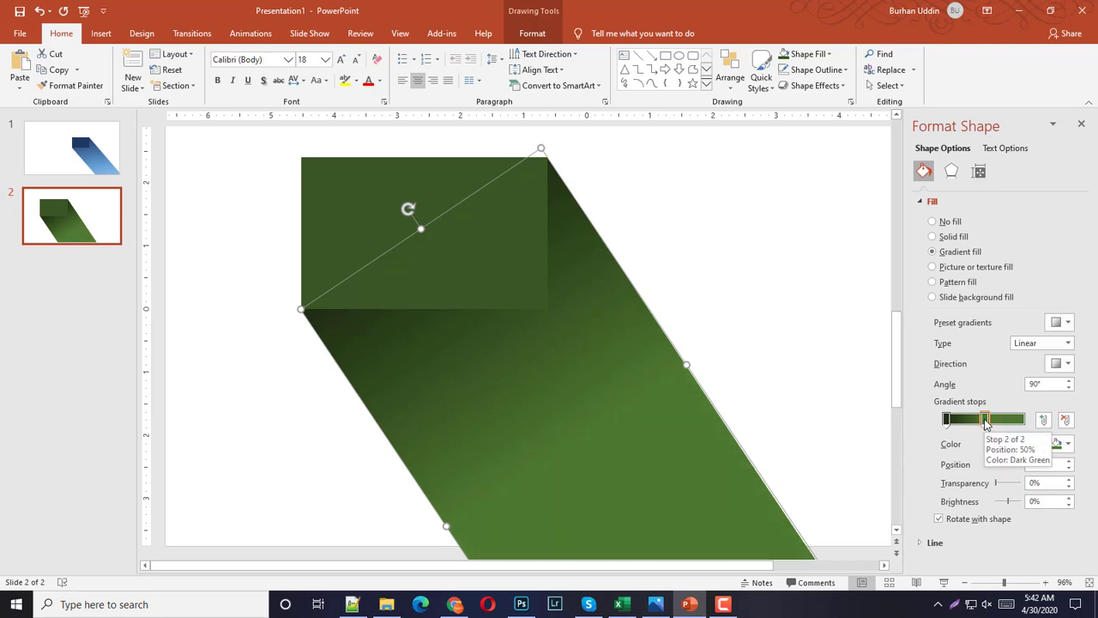
{"action": "left_click_drag", "start_coordinate": [984, 420], "coordinate": [1024, 419]}
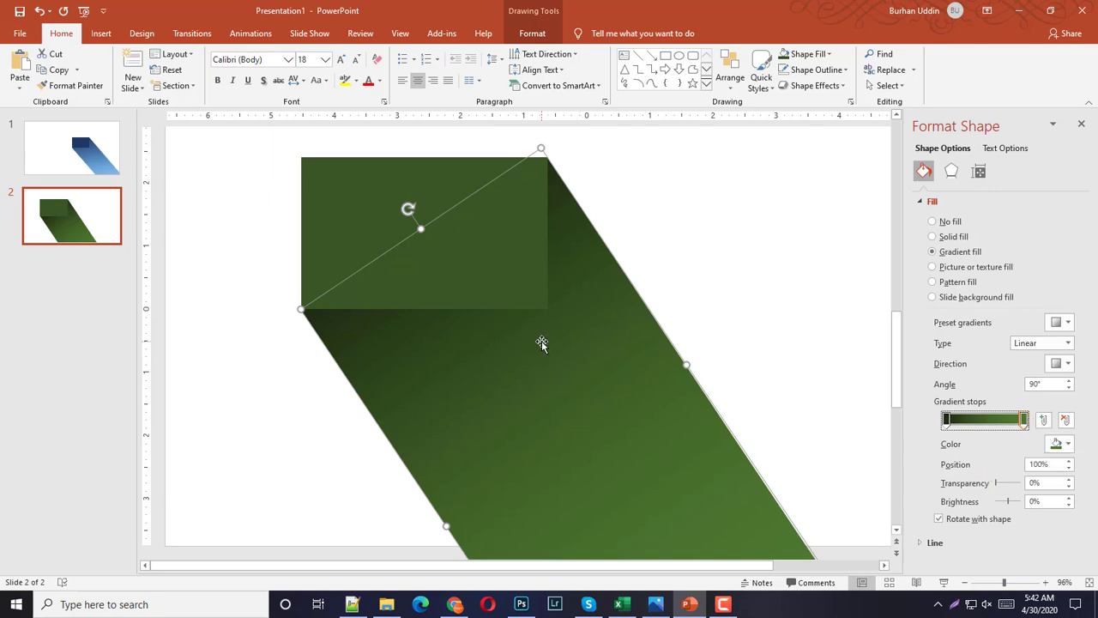
{"action": "left_click", "coordinate": [1068, 462]}
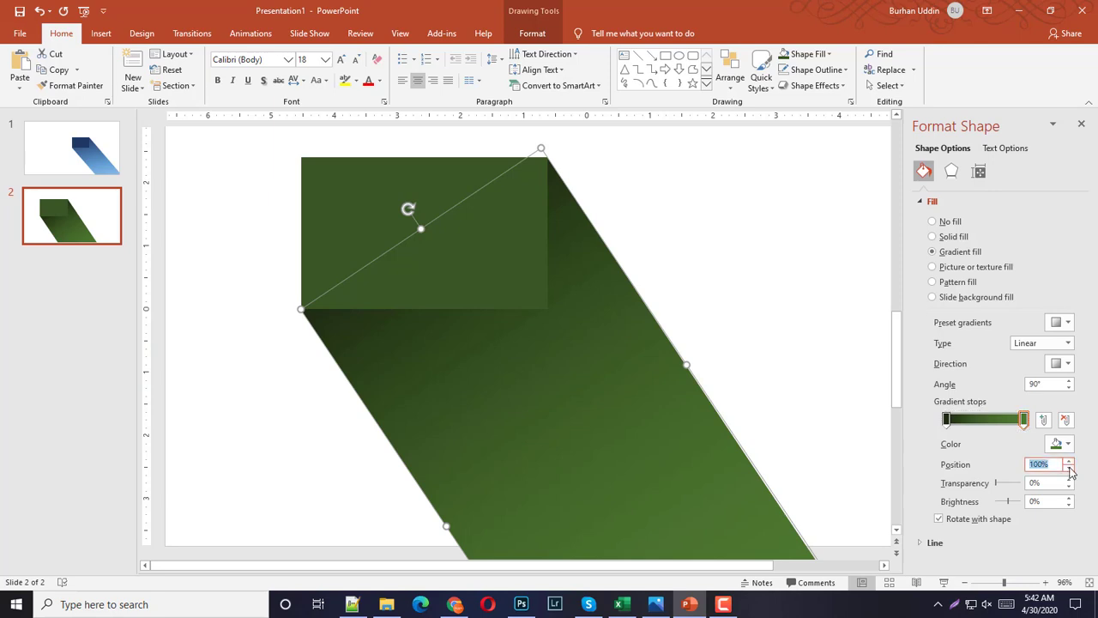
{"action": "left_click", "coordinate": [1069, 468]}
{"action": "left_click", "coordinate": [1069, 468]}
{"action": "left_click", "coordinate": [1069, 468]}
{"action": "left_click", "coordinate": [1069, 468]}
{"action": "left_click", "coordinate": [1069, 468]}
{"action": "left_click", "coordinate": [1069, 468]}
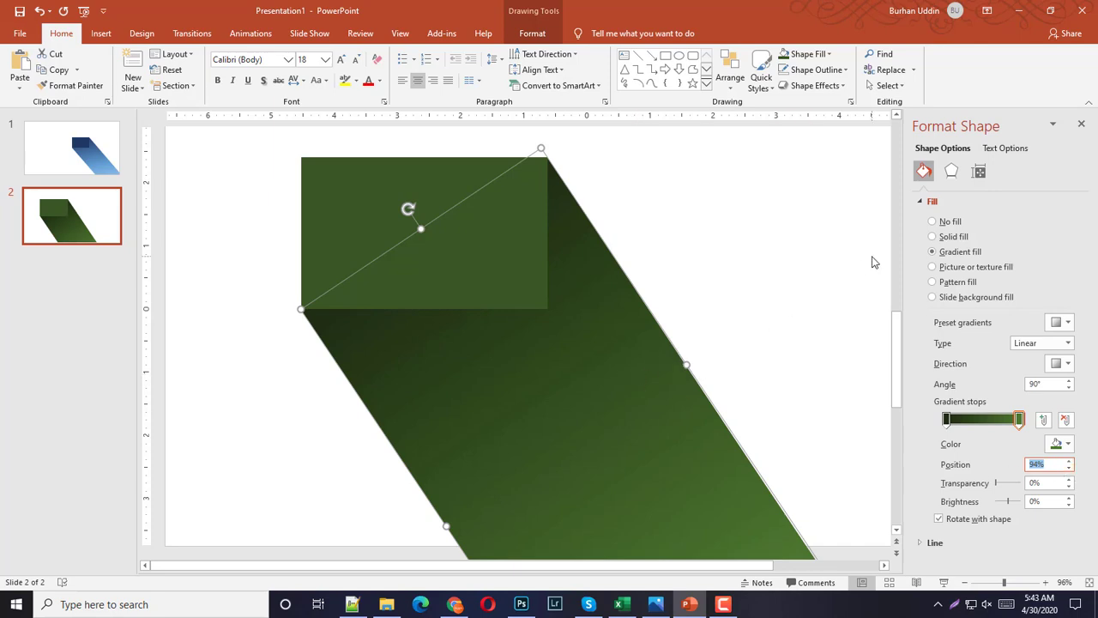
{"action": "left_click", "coordinate": [1081, 125]}
{"action": "left_click", "coordinate": [818, 255]}
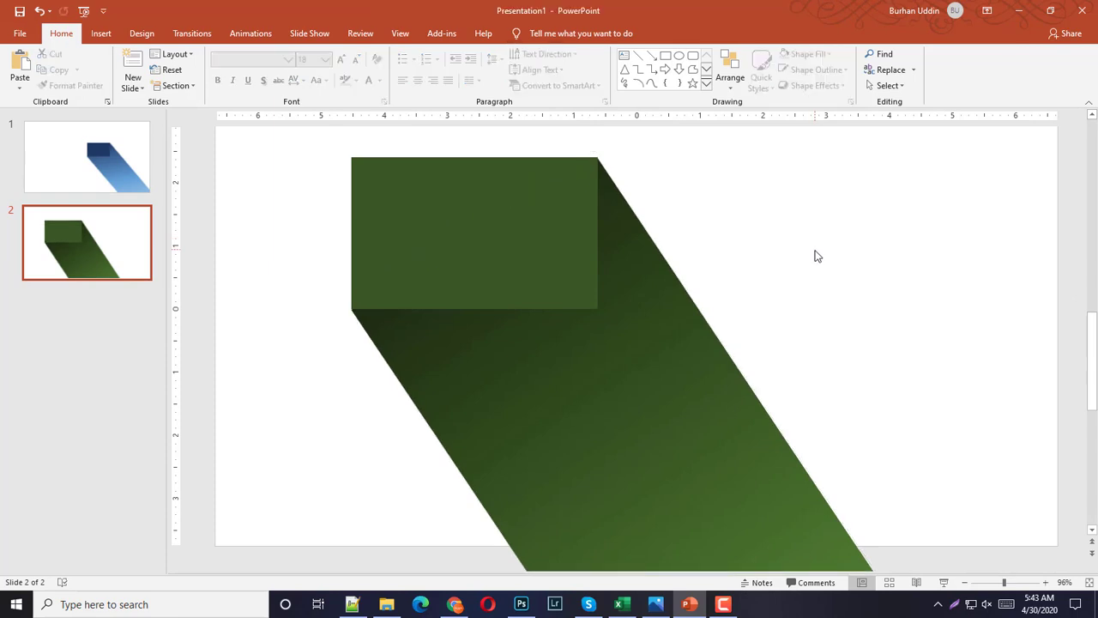
- Group the green rectangle together with its shadow shape
{"action": "left_click", "coordinate": [546, 369]}
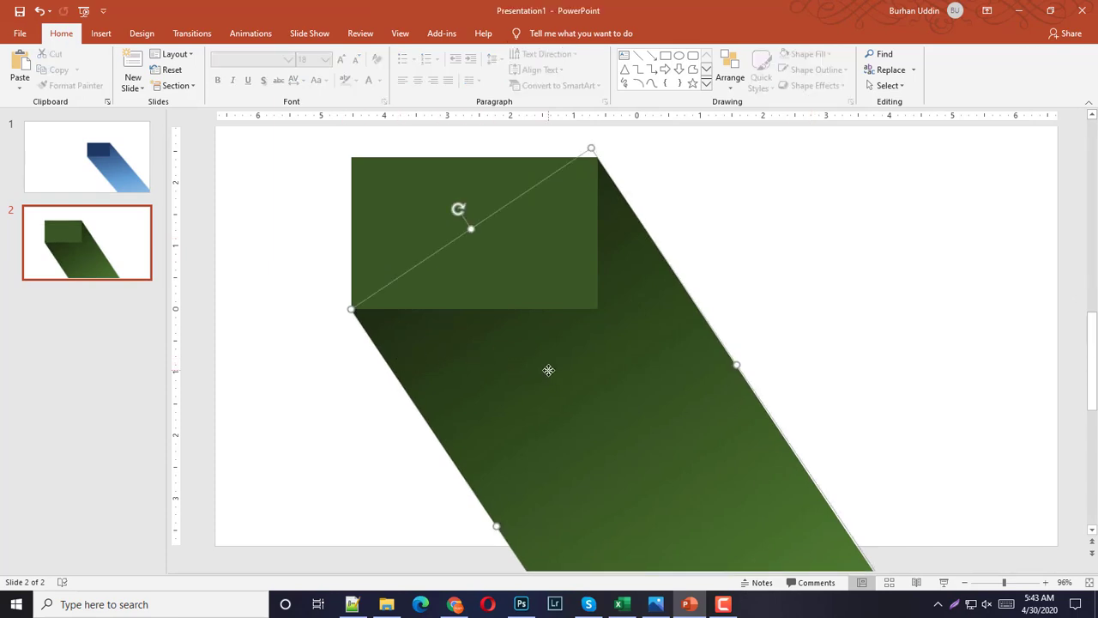
{"action": "left_click", "coordinate": [419, 209]}
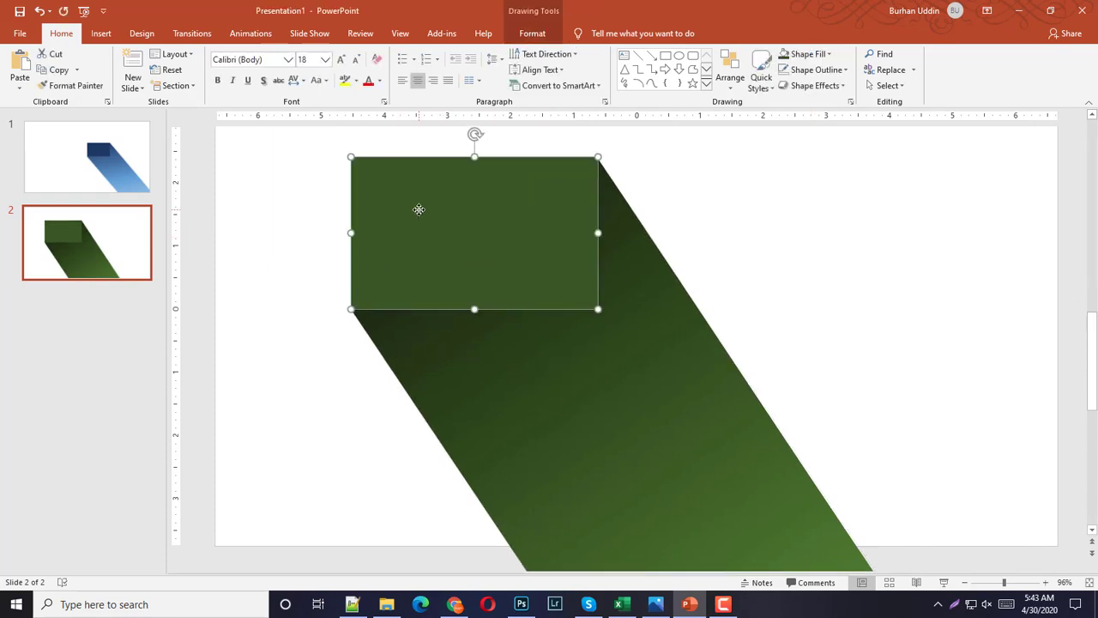
{"action": "left_click", "coordinate": [598, 374], "text": "shift"}
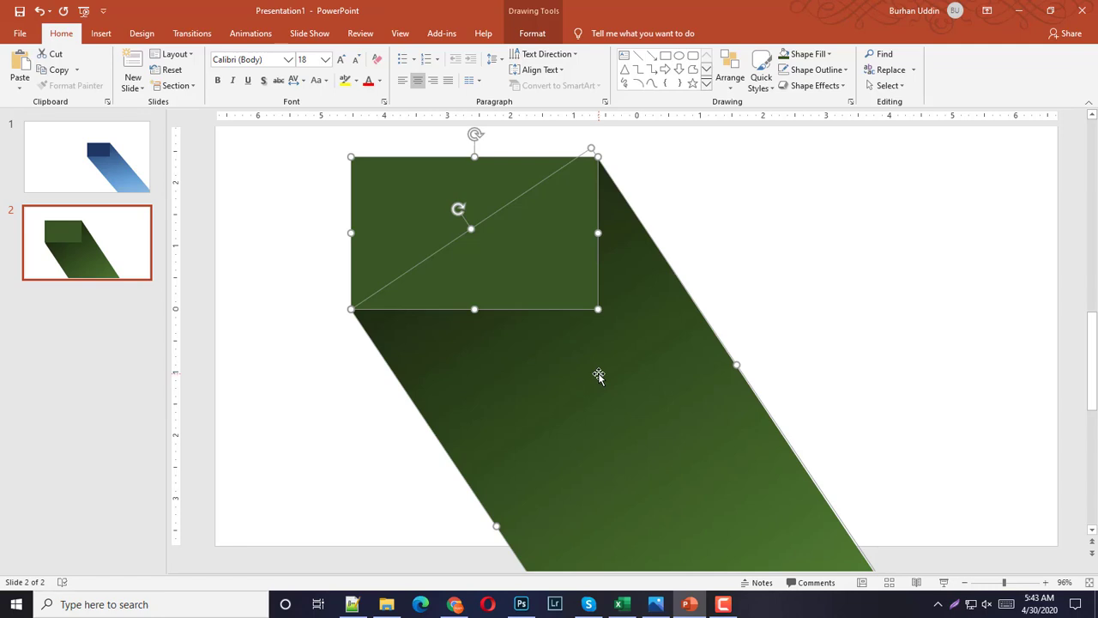
{"action": "key", "text": "ctrl+g"}
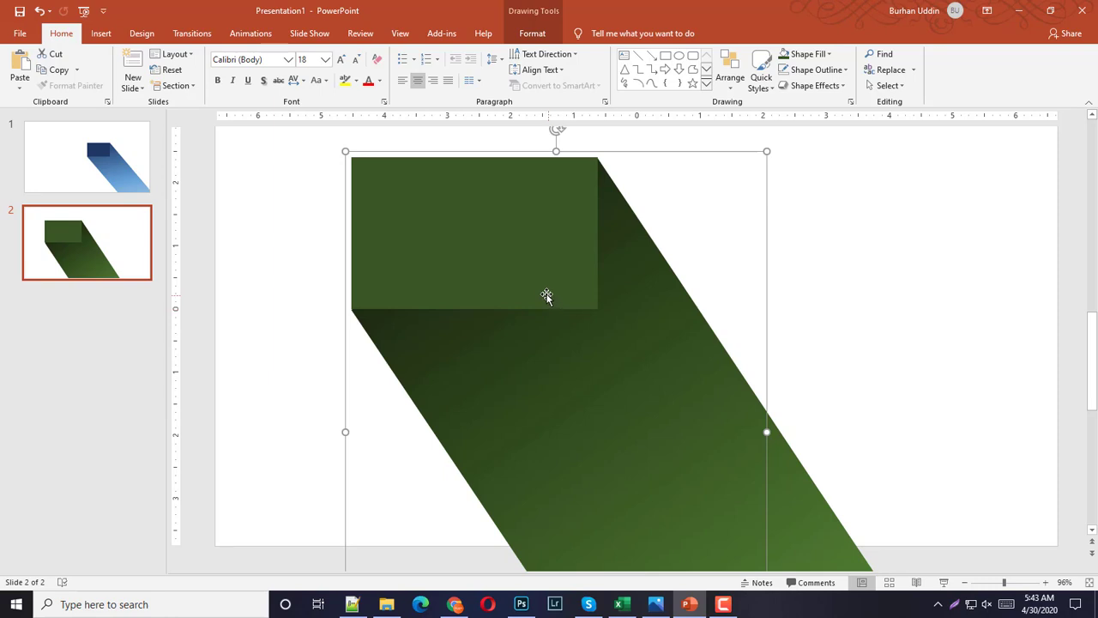
- Move the grouped shape down and to the right so the rectangle's upper-left corner sits at the slide's center, and deselect it
{"action": "left_click_drag", "start_coordinate": [544, 292], "coordinate": [799, 420]}
{"action": "left_click", "coordinate": [544, 214]}
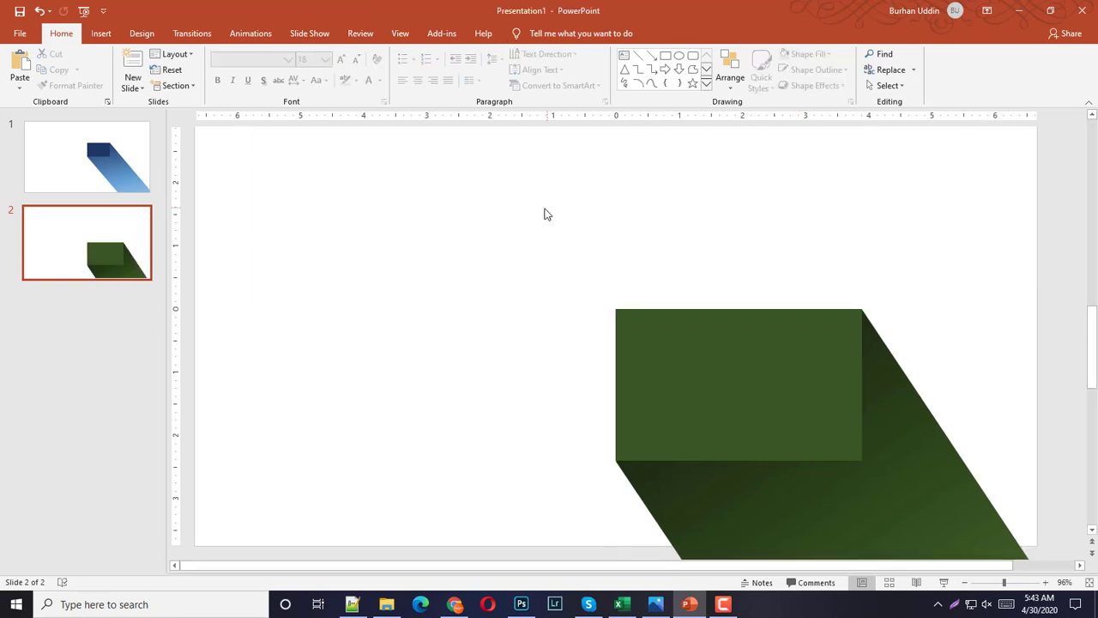
{"action": "left_click", "coordinate": [718, 367]}
{"action": "left_click", "coordinate": [614, 214]}
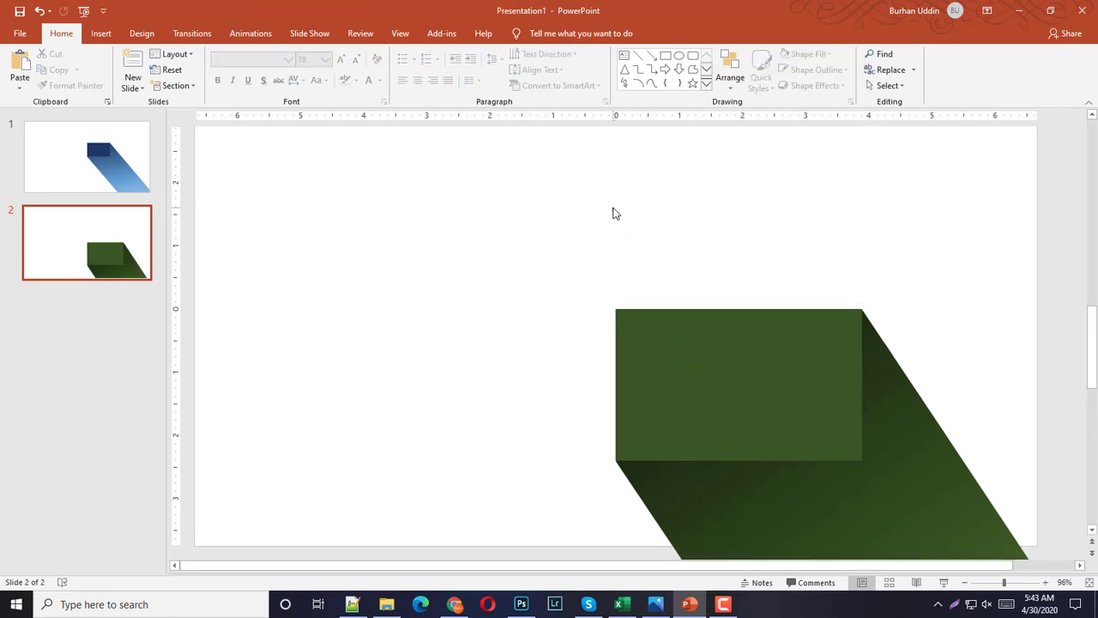